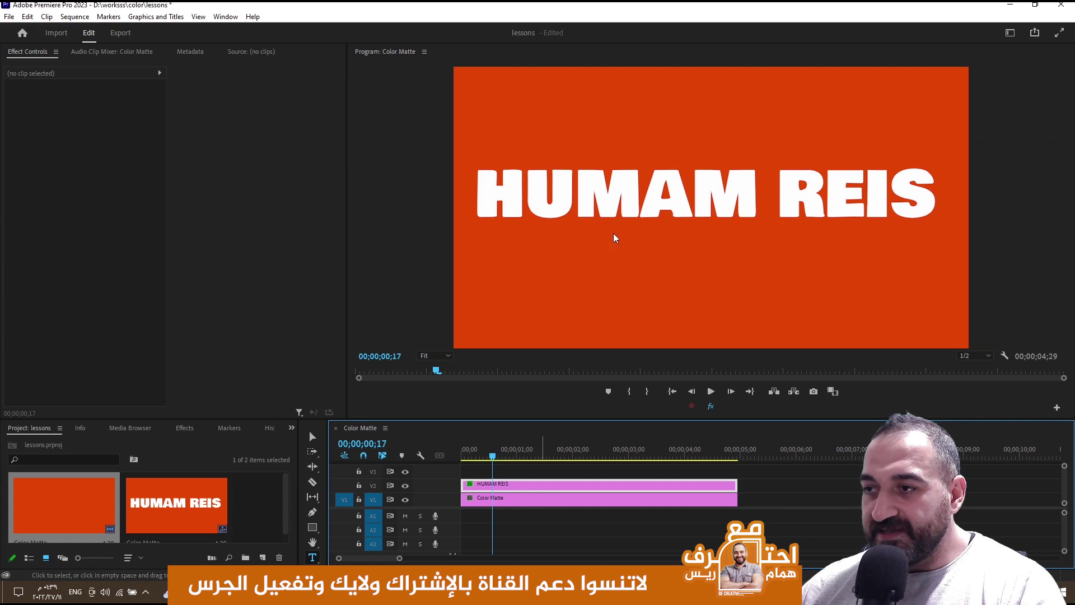
# - Select the HUMAM REIS clip on V2 and scroll Effect Controls to Text > Appearance
pyautogui.click(631, 192)
pyautogui.doubleClick(630, 193)
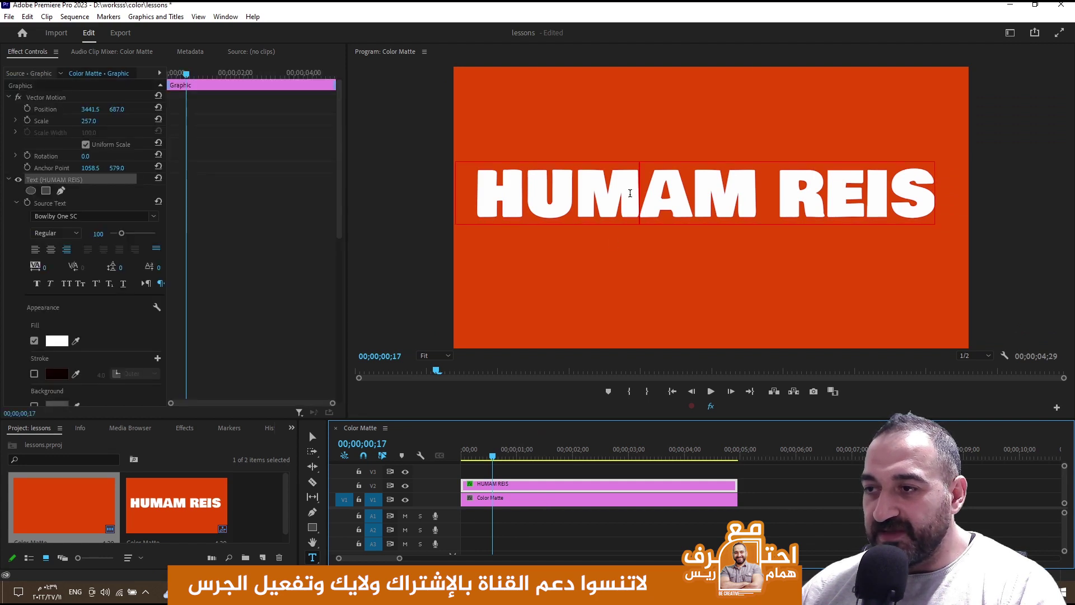
pyautogui.hotkey('ctrl', 'a')
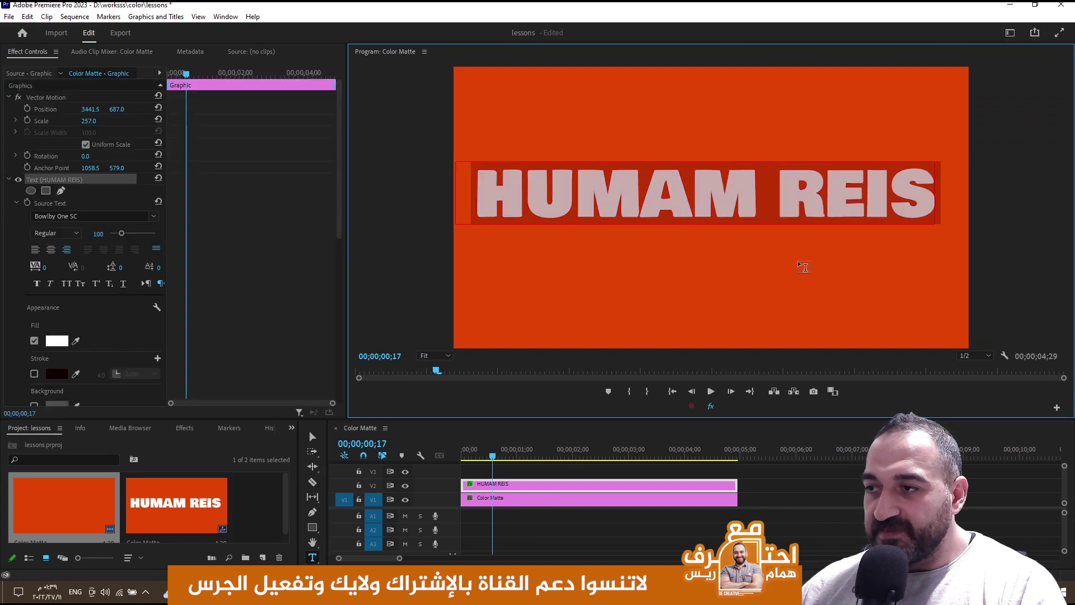
pyautogui.click(524, 529)
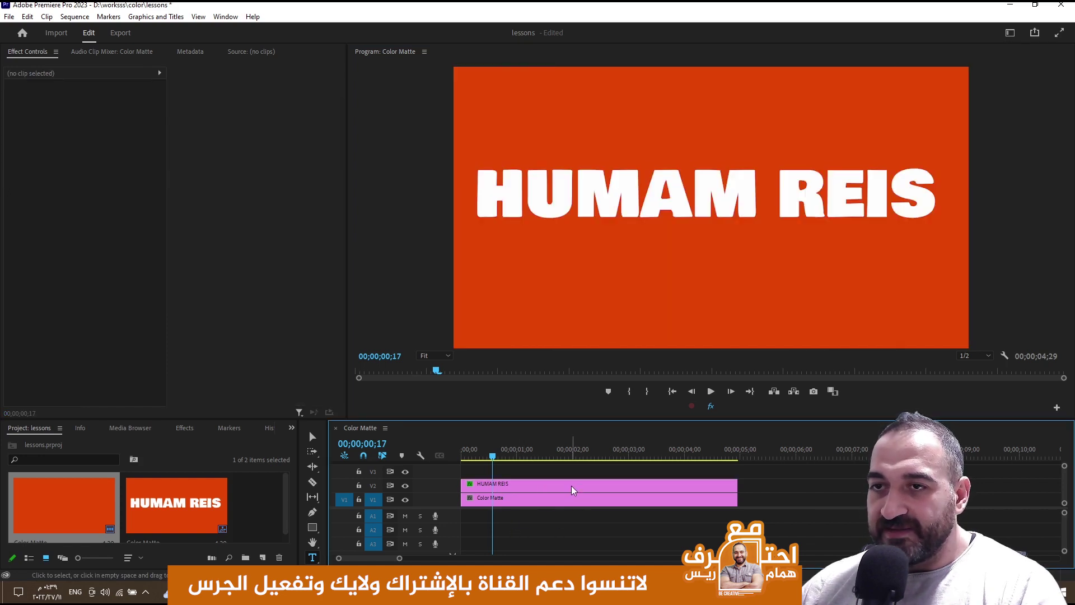
pyautogui.moveTo(571, 485)
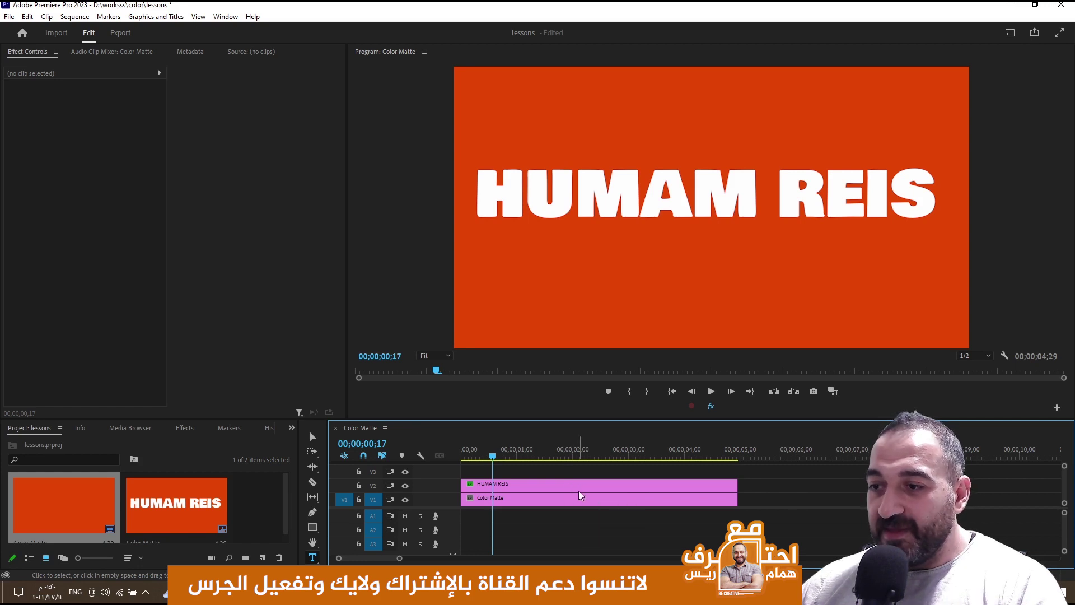
pyautogui.click(579, 490)
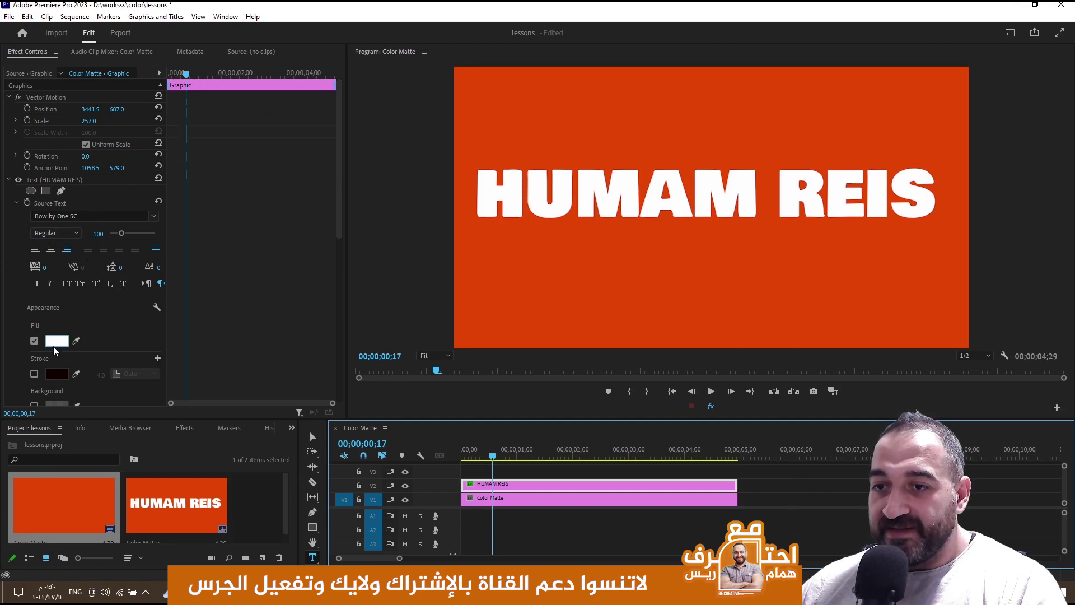
pyautogui.moveTo(340, 225); pyautogui.dragTo(337, 260)
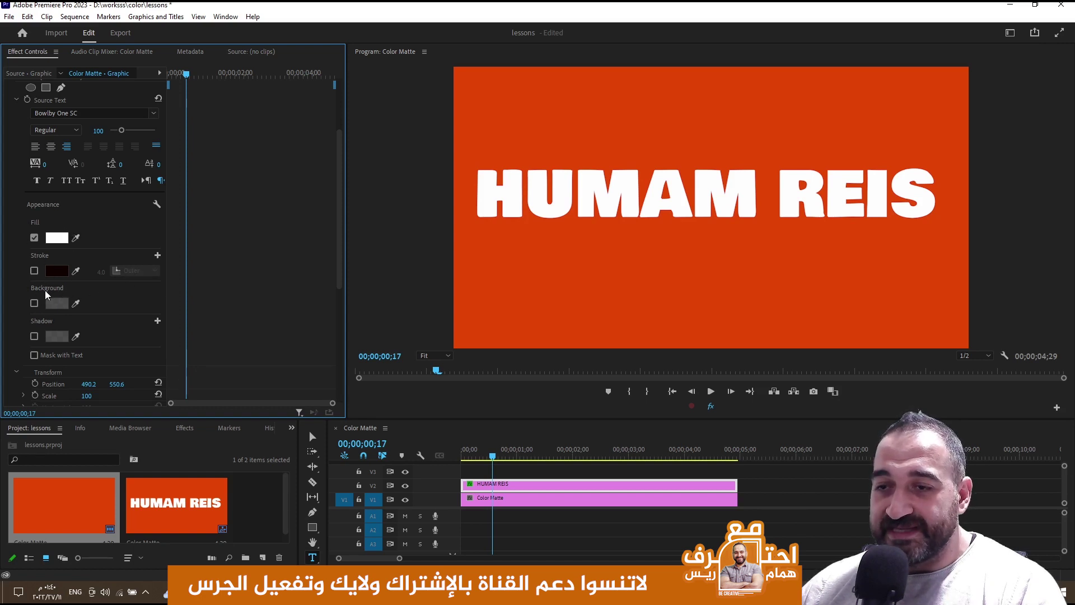
# - Enable a dark Outer stroke on the title, trying Center and Inner first, with width 3
pyautogui.click(35, 272)
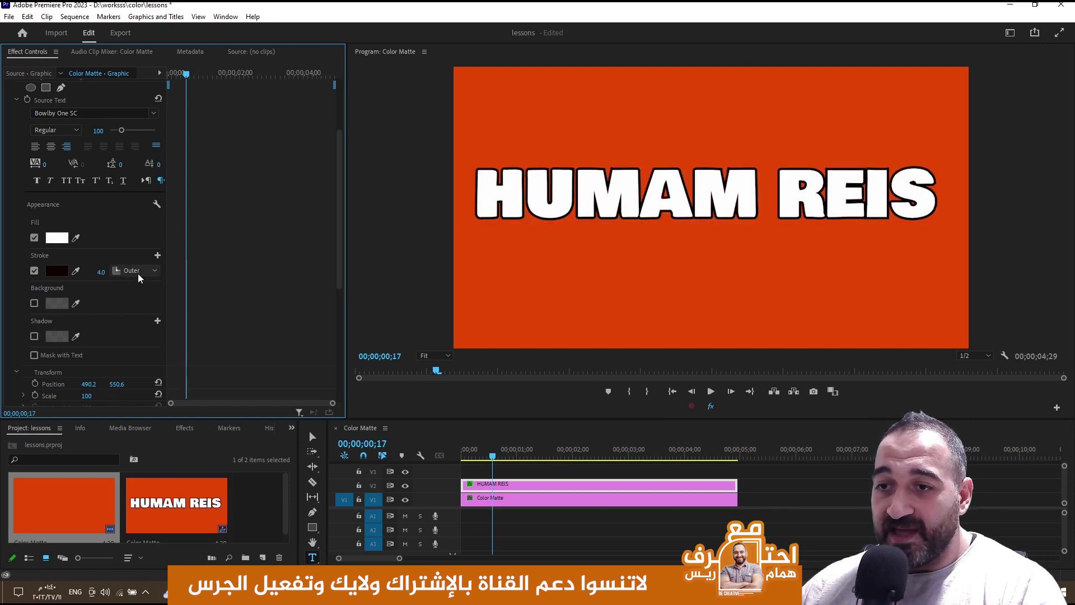
pyautogui.click(155, 271)
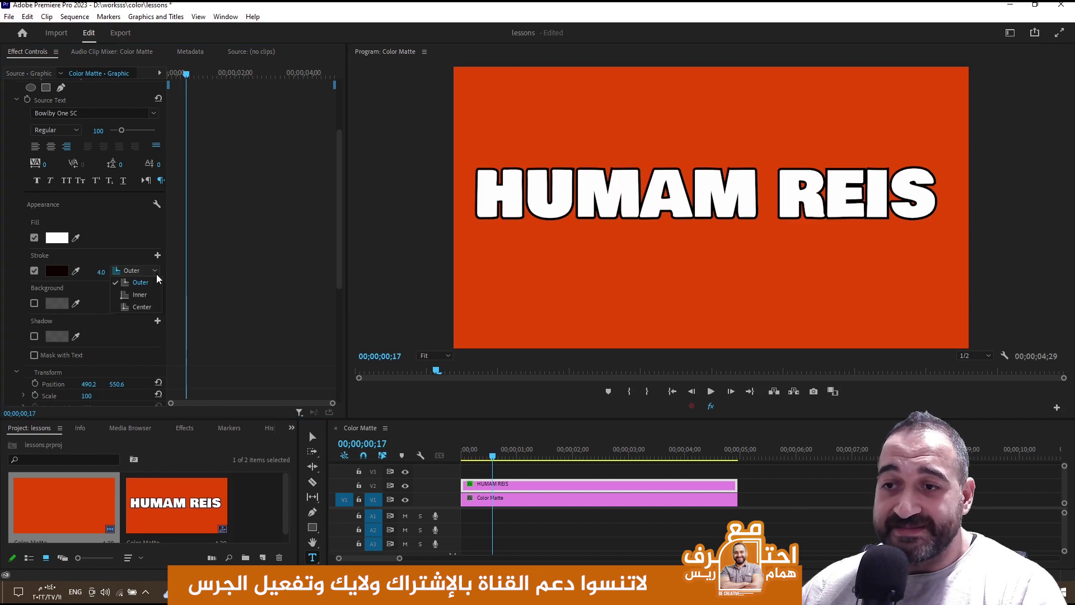
pyautogui.click(152, 307)
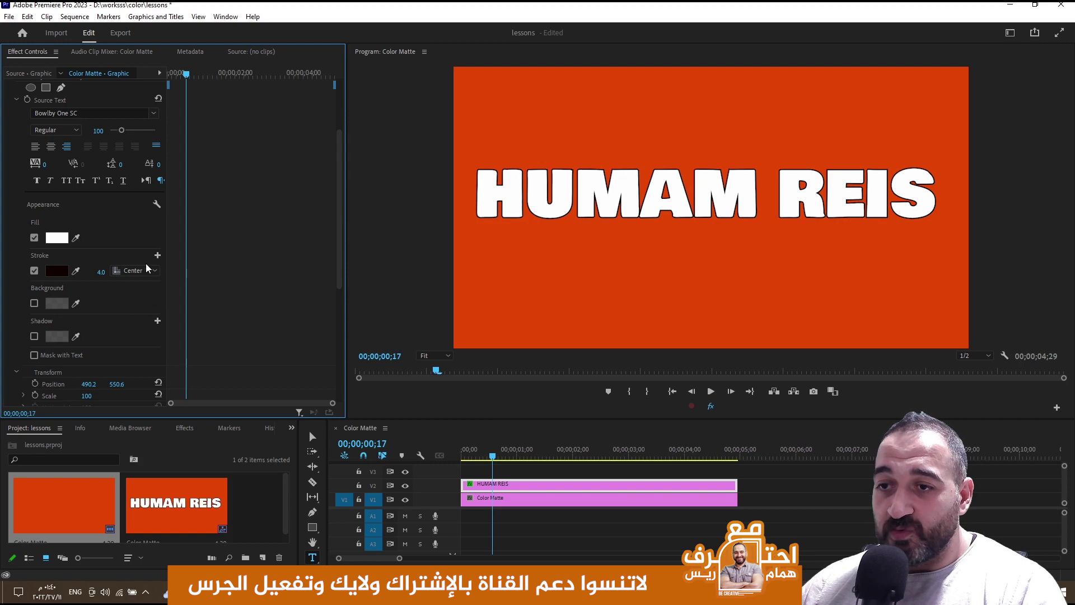
pyautogui.click(147, 271)
pyautogui.click(140, 293)
pyautogui.click(152, 271)
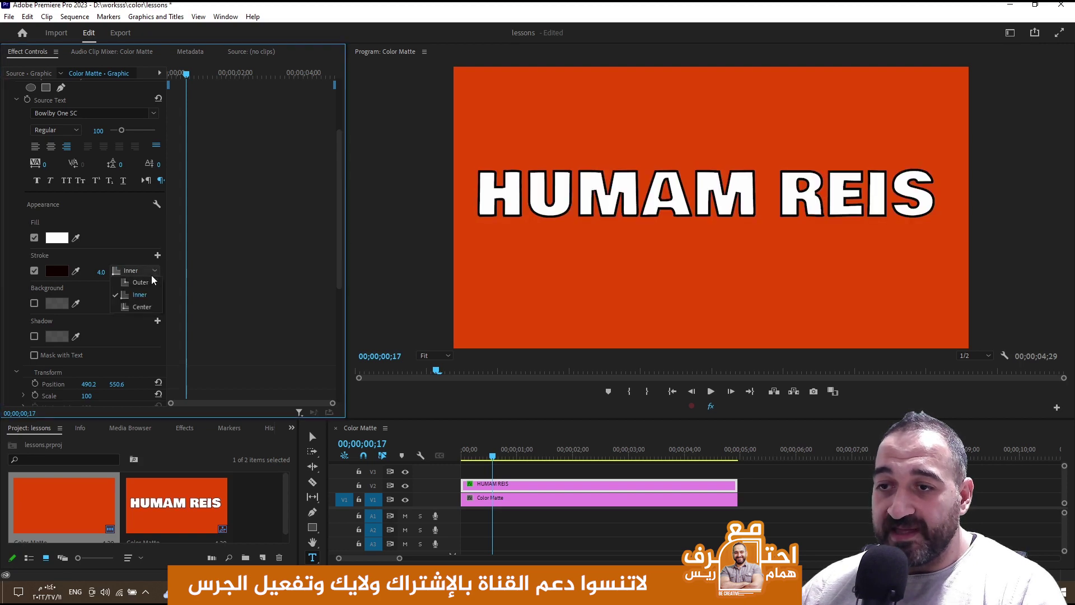
pyautogui.click(147, 283)
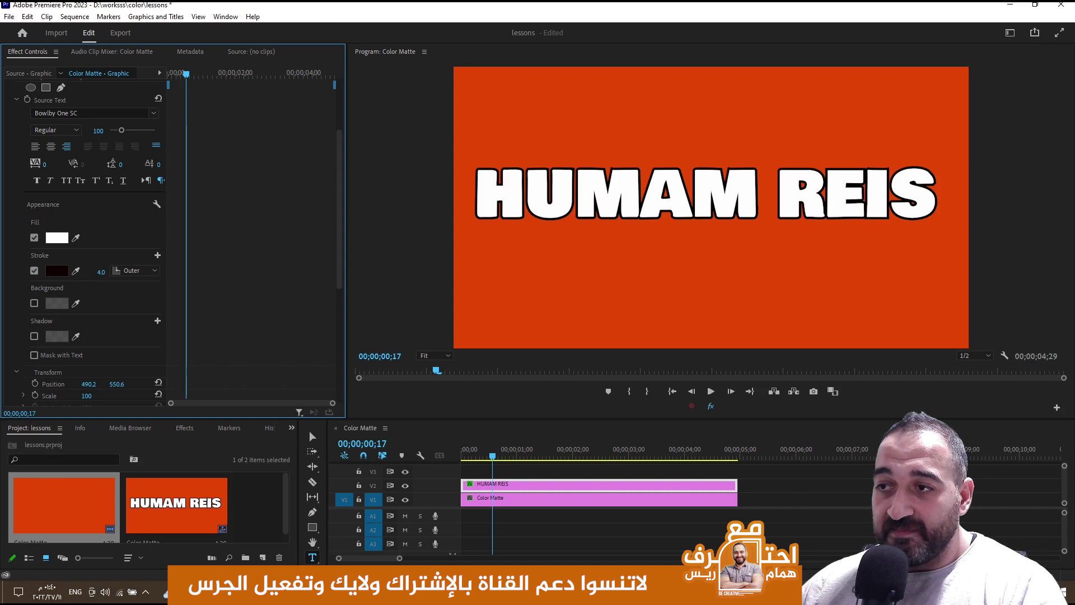
pyautogui.moveTo(101, 272)
pyautogui.mouseDown()
pyautogui.moveTo(120, 272)
pyautogui.moveTo(84, 272)
pyautogui.moveTo(104, 272)
pyautogui.mouseUp()
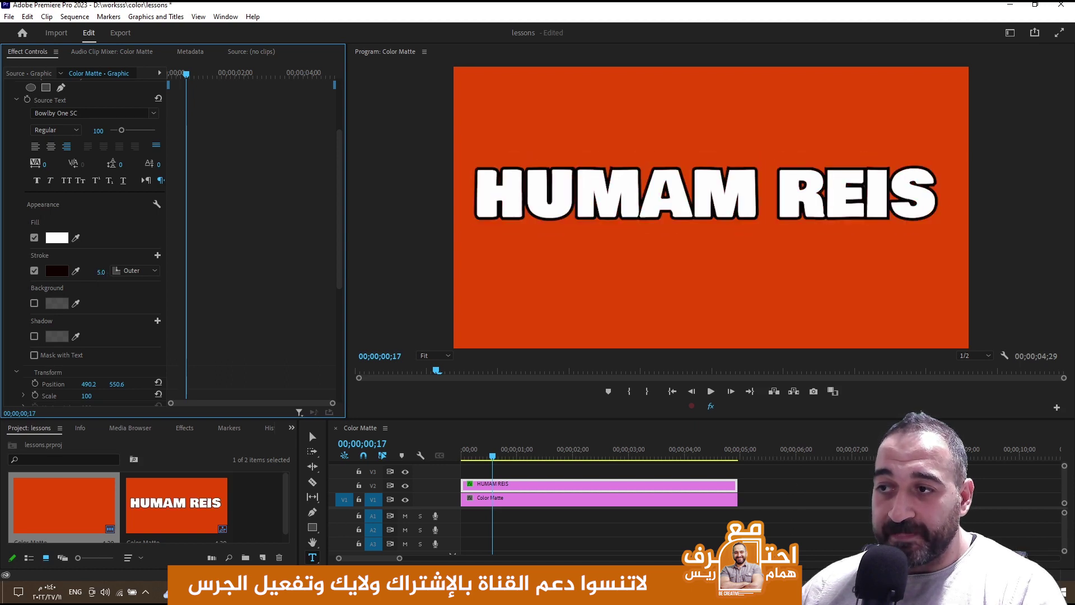
pyautogui.click(101, 272)
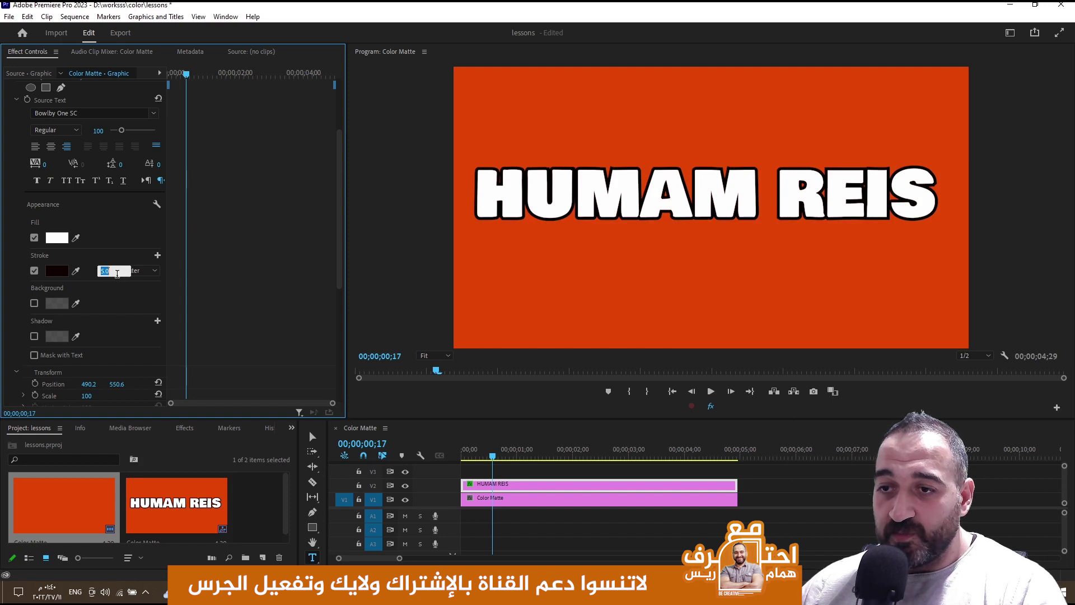
pyautogui.write('3')
pyautogui.press('Return')
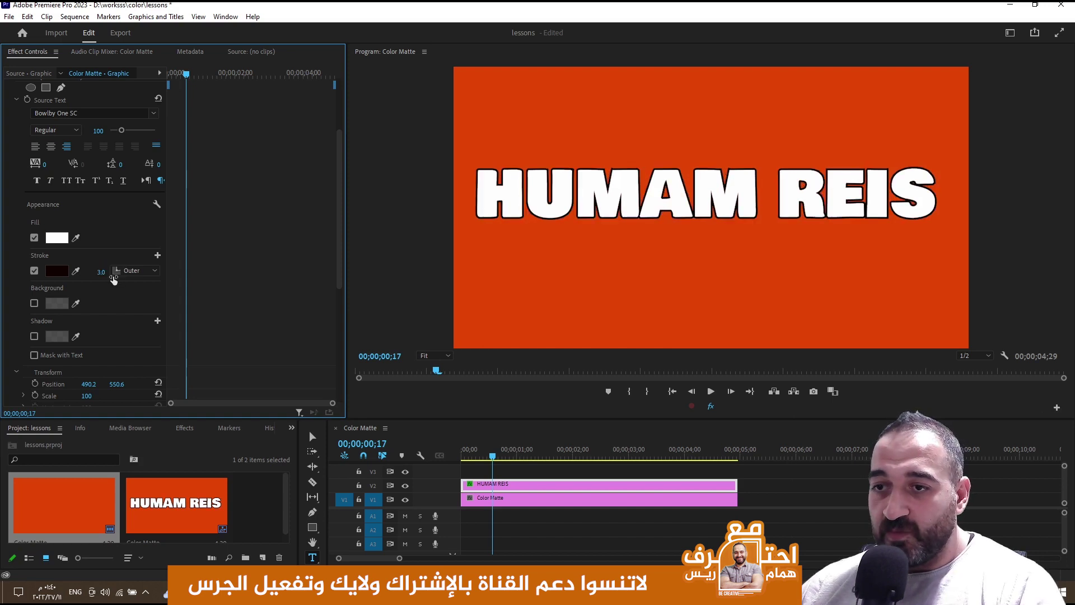
# - Add a second, bright lime-green outer stroke at width 9, then add a third stroke
pyautogui.click(157, 255)
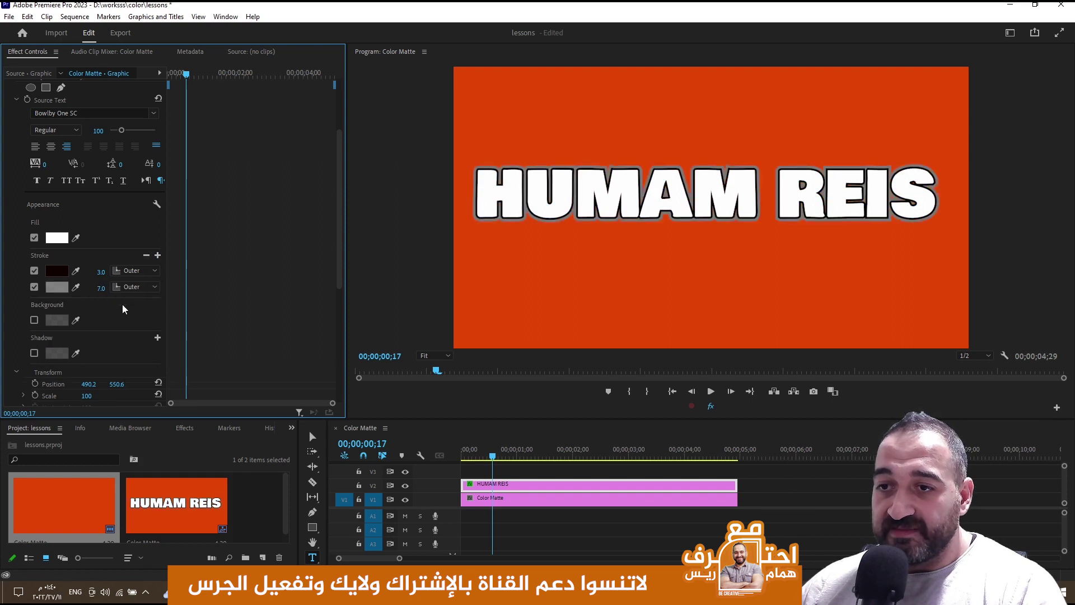
pyautogui.click(57, 287)
pyautogui.moveTo(267, 341); pyautogui.dragTo(282, 340)
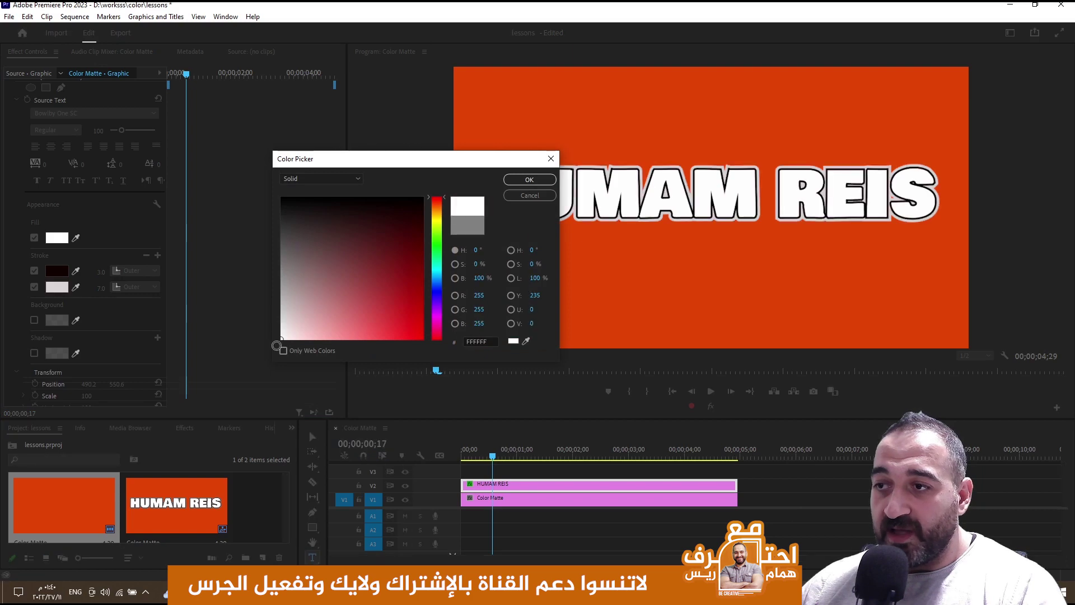
pyautogui.click(407, 279)
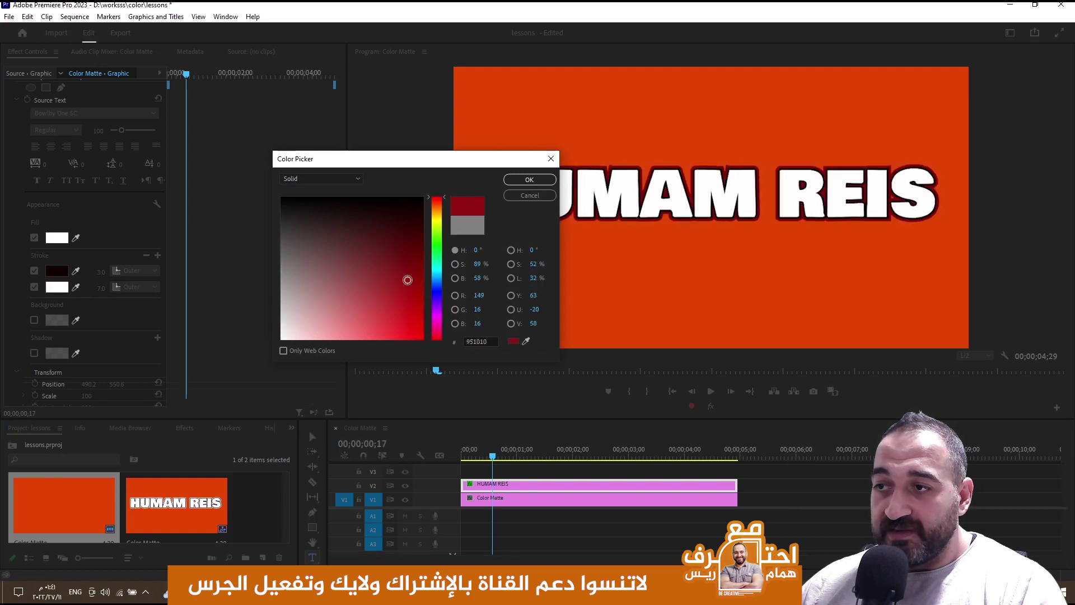
pyautogui.click(436, 225)
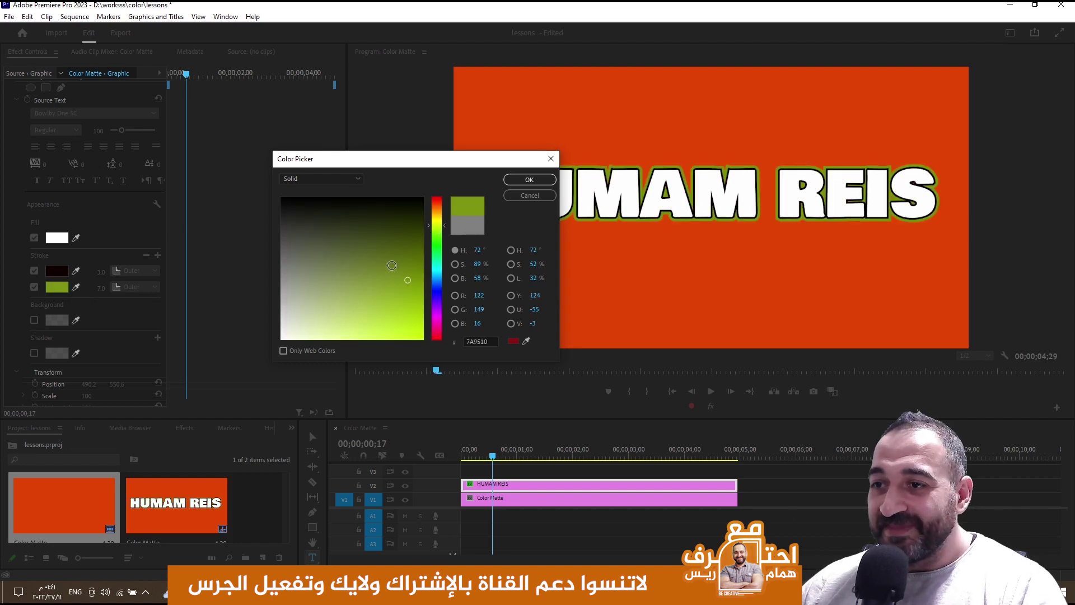
pyautogui.click(403, 290)
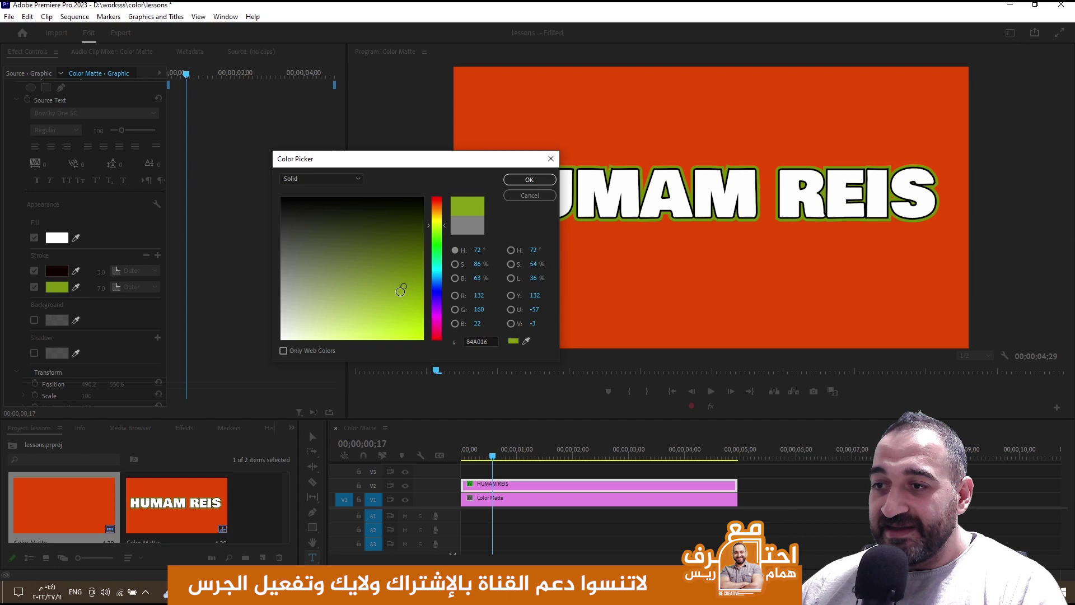
pyautogui.click(514, 179)
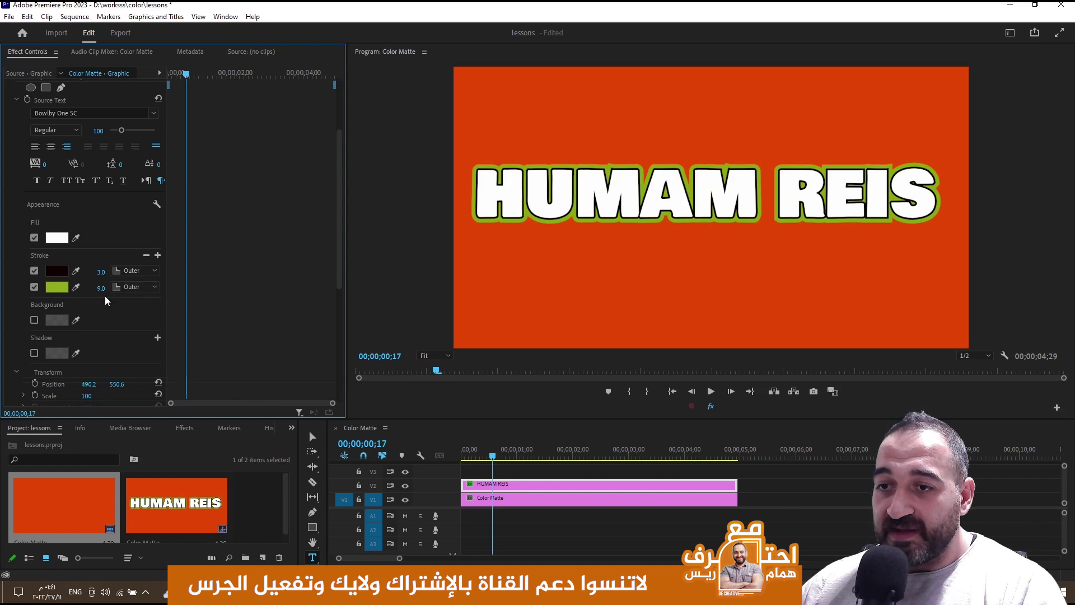
pyautogui.click(157, 255)
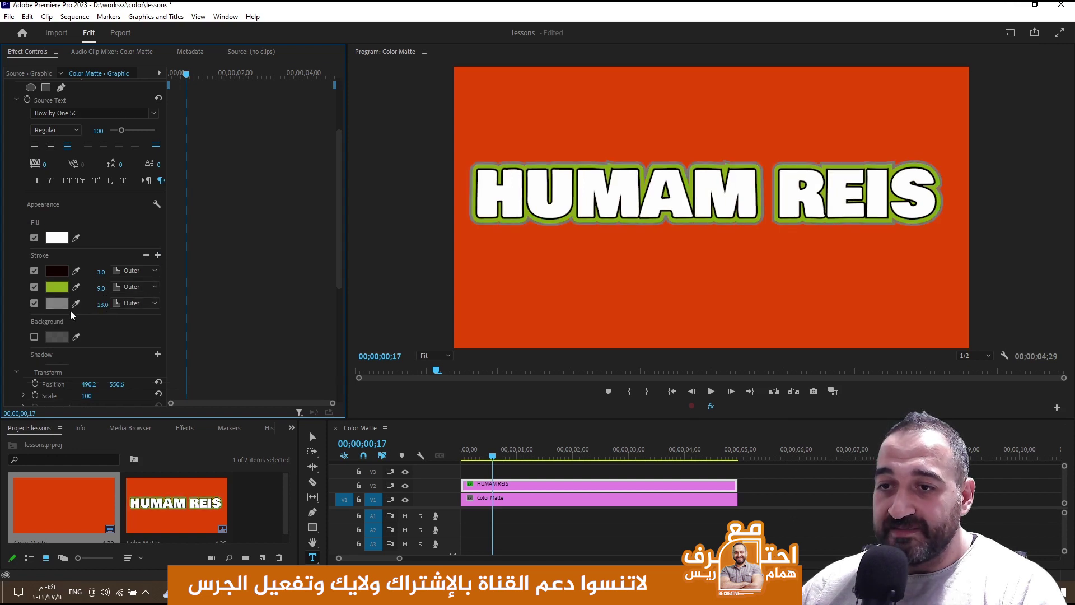
# - Colour the third stroke CB4545 and widen it to 20
pyautogui.click(57, 303)
pyautogui.click(375, 313)
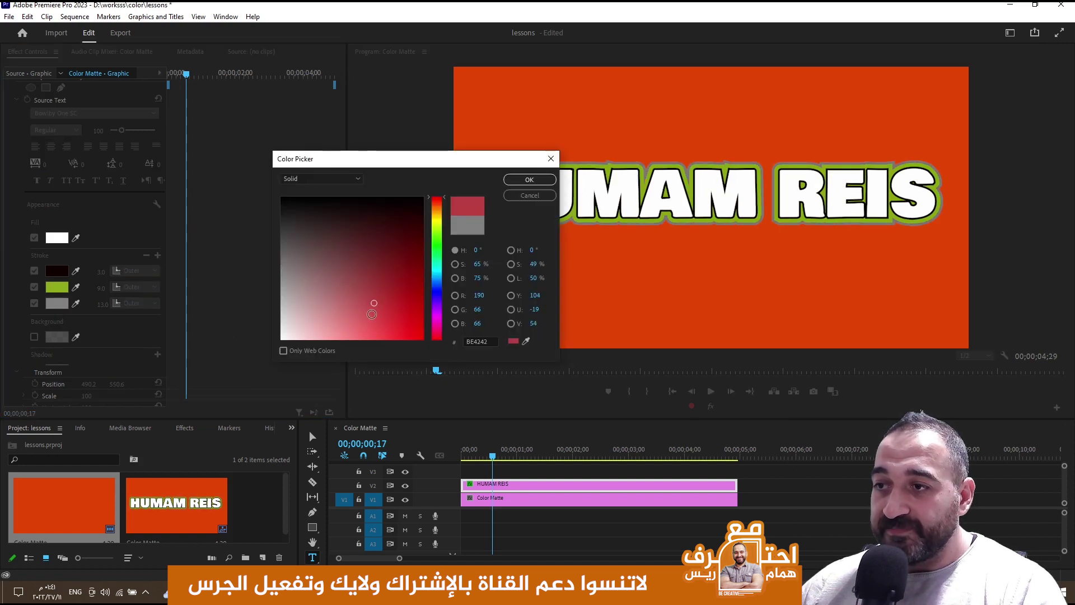
pyautogui.click(522, 181)
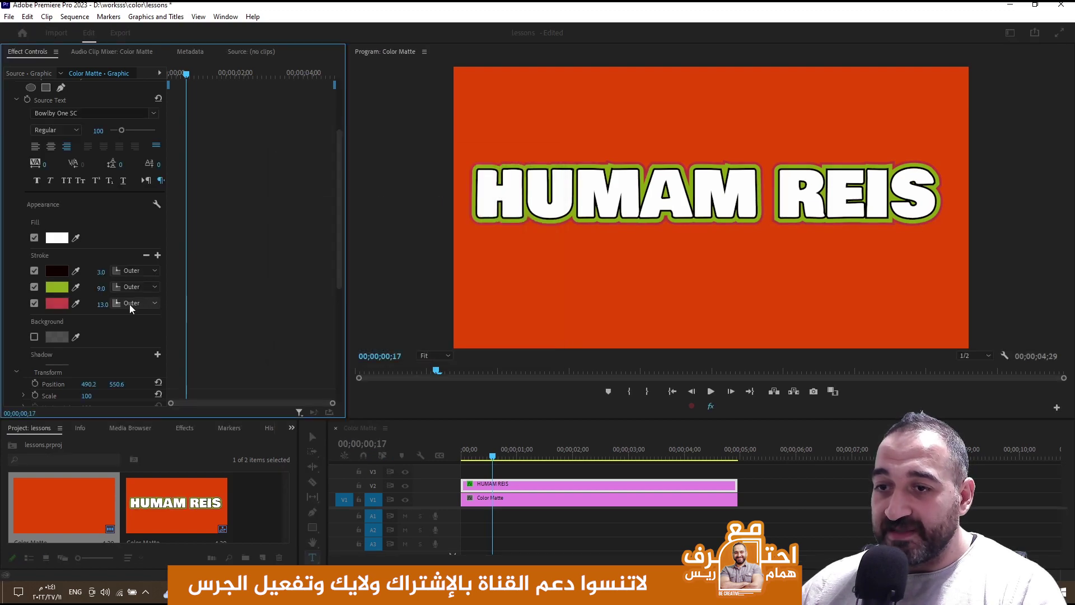
pyautogui.moveTo(106, 305)
pyautogui.mouseDown()
pyautogui.moveTo(128, 305)
pyautogui.moveTo(116, 305)
pyautogui.mouseUp()
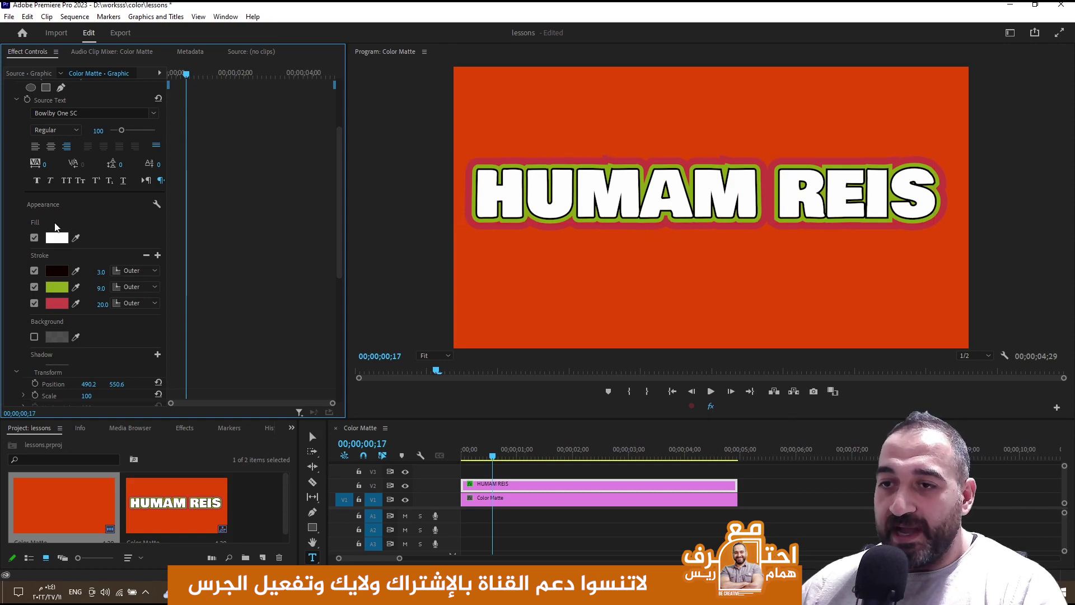
# - Change the title's Fill from solid red to a Radial Gradient in the Color Picker
pyautogui.click(56, 237)
pyautogui.moveTo(342, 159); pyautogui.dragTo(284, 151)
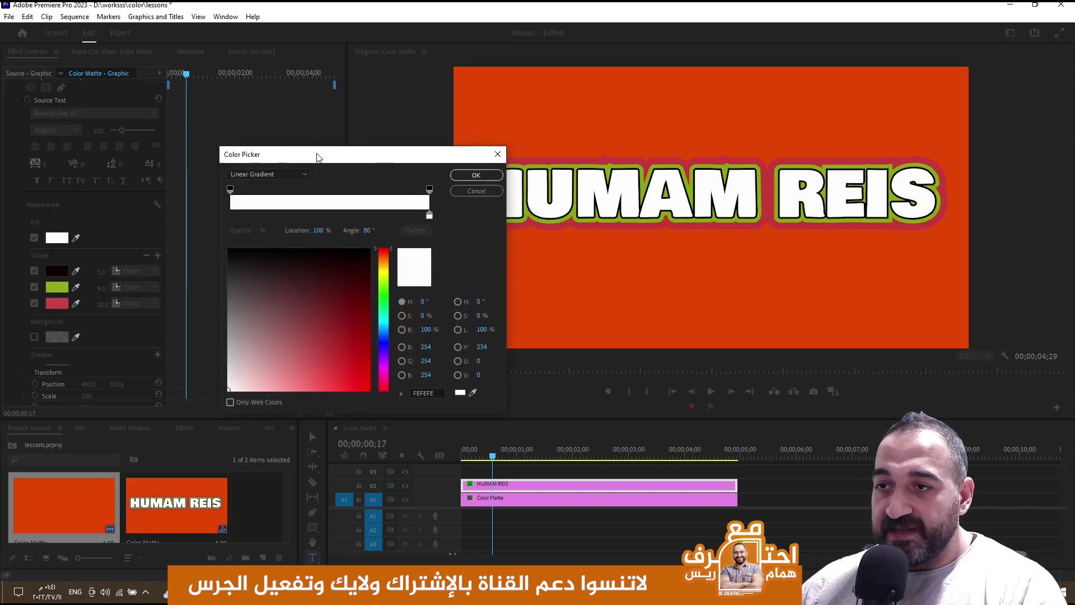
pyautogui.click(284, 172)
pyautogui.click(241, 183)
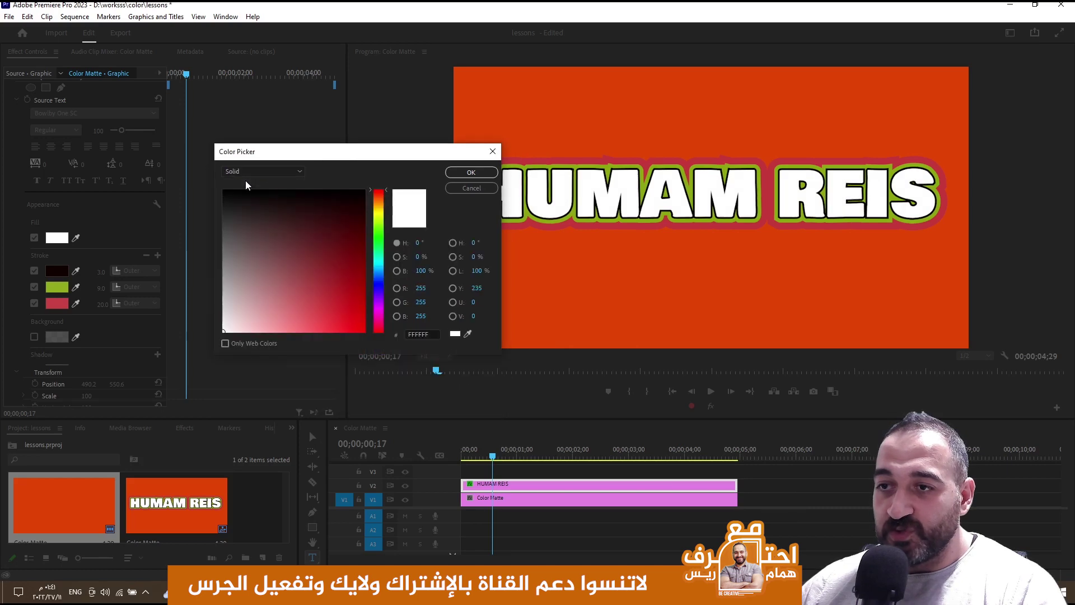
pyautogui.moveTo(332, 156); pyautogui.dragTo(247, 121)
pyautogui.click(264, 277)
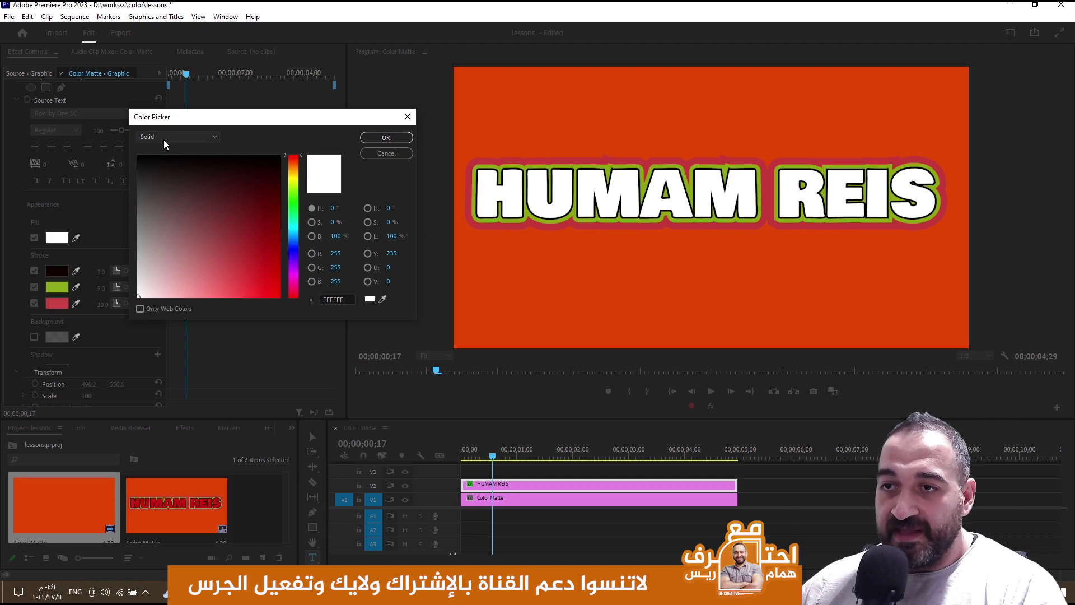
pyautogui.click(183, 136)
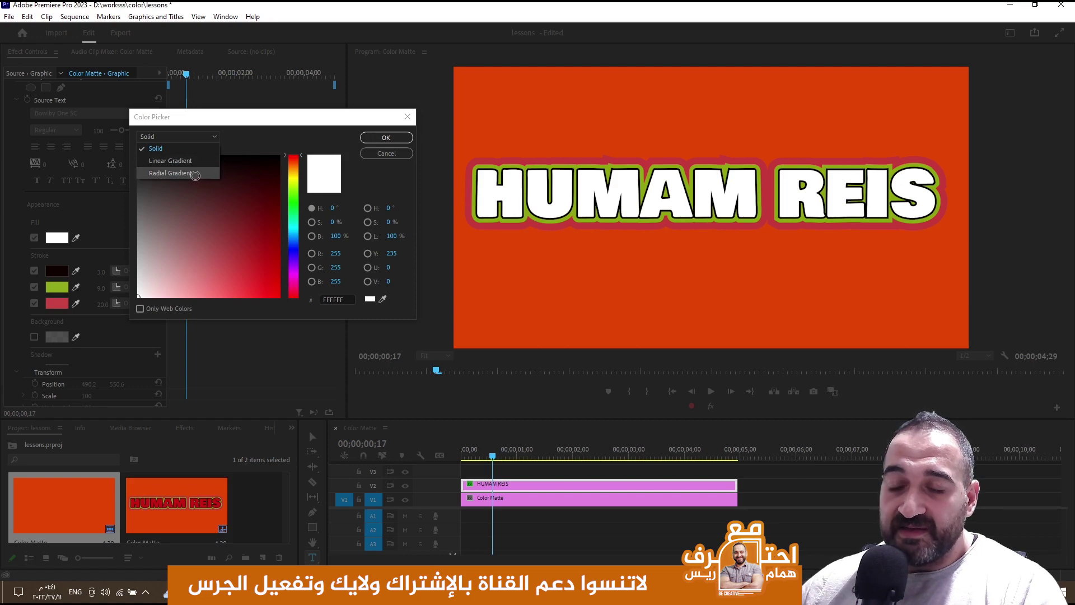
pyautogui.click(195, 176)
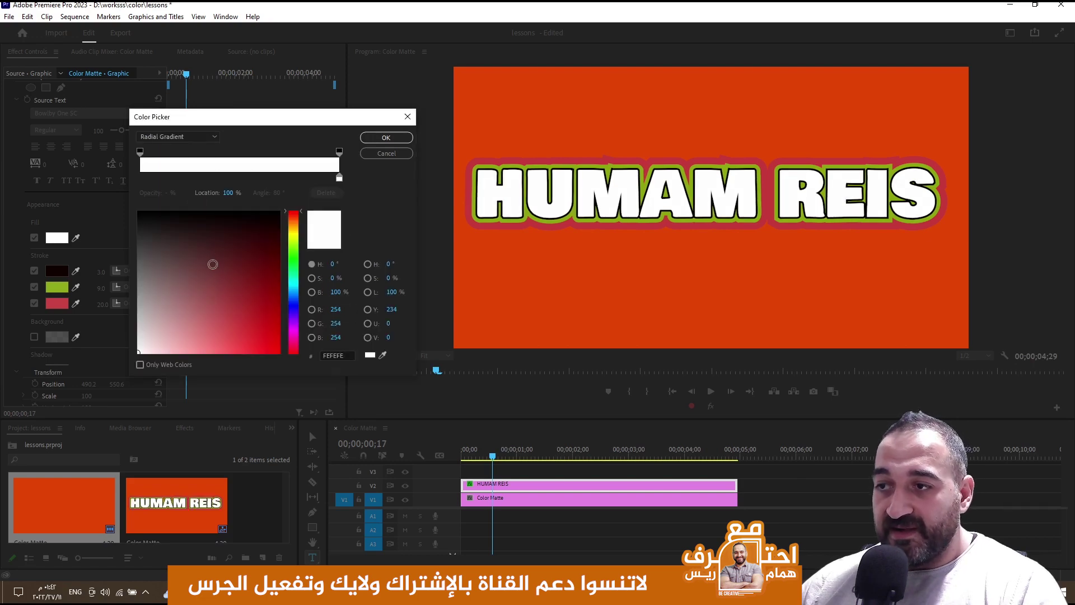
# - Keep the right gradient end white and add a left stop set to very dark red (270604)
pyautogui.click(190, 300)
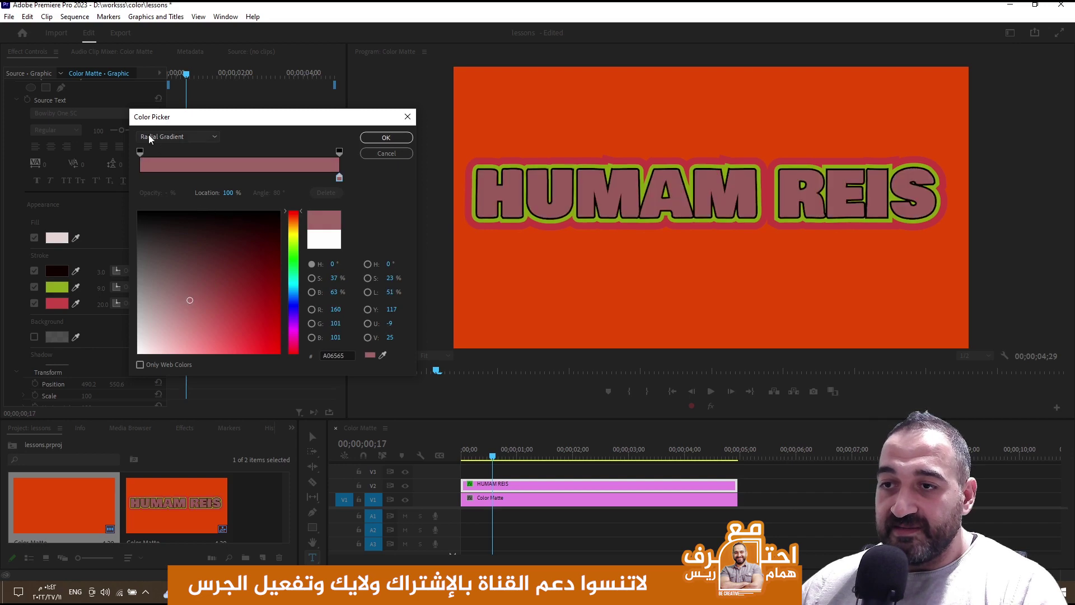
pyautogui.click(316, 241)
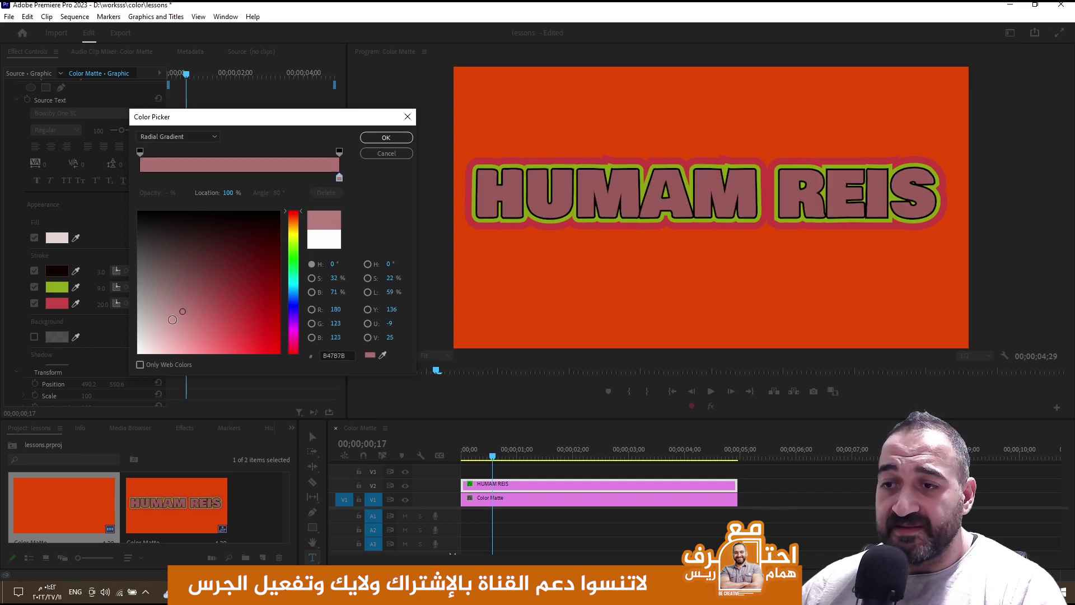
pyautogui.click(339, 177)
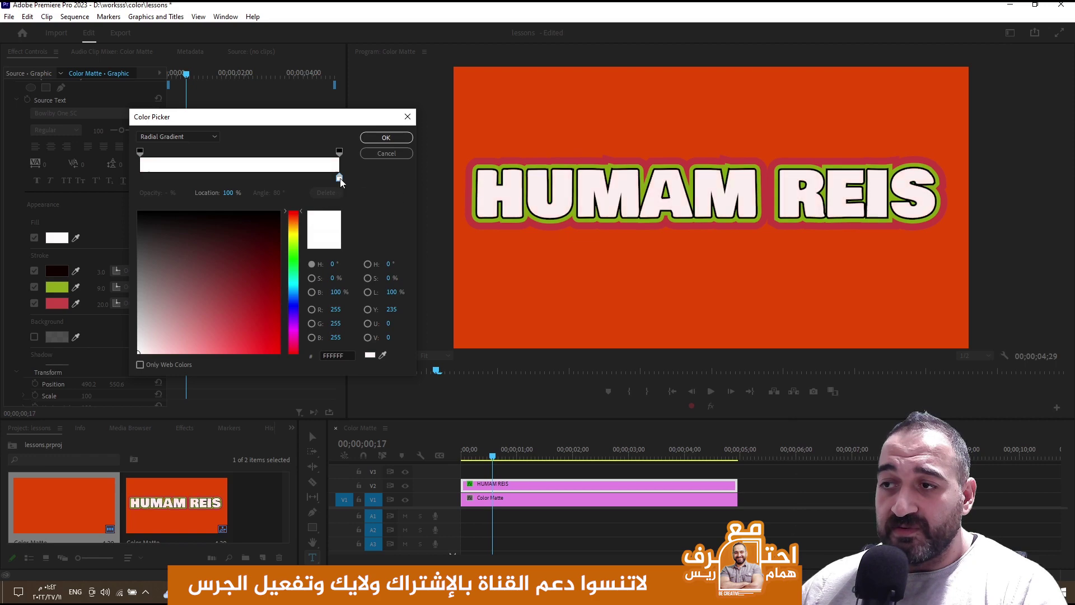
pyautogui.click(142, 178)
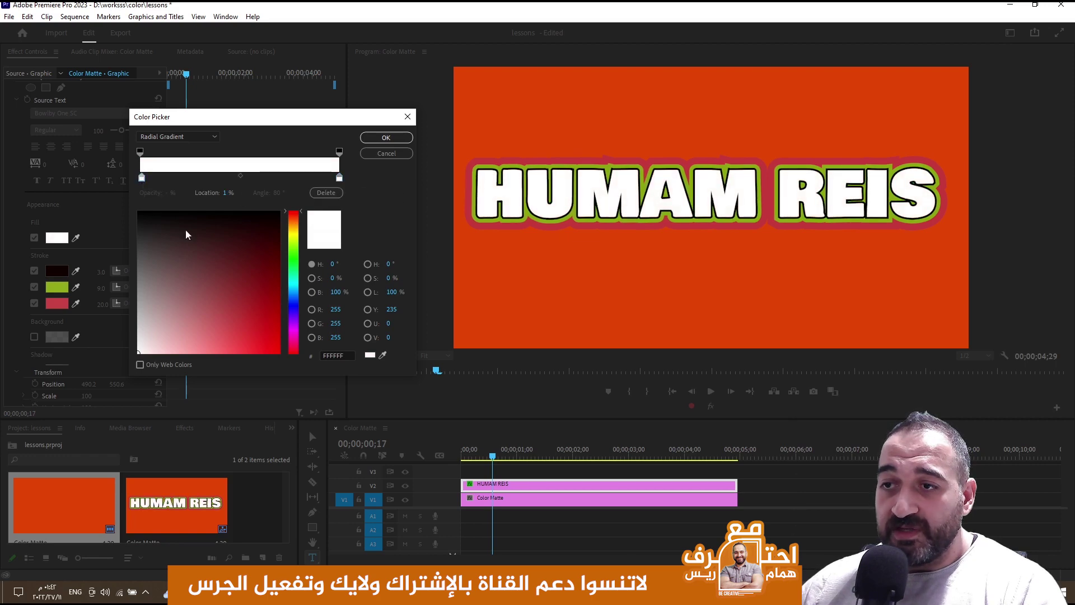
pyautogui.click(260, 293)
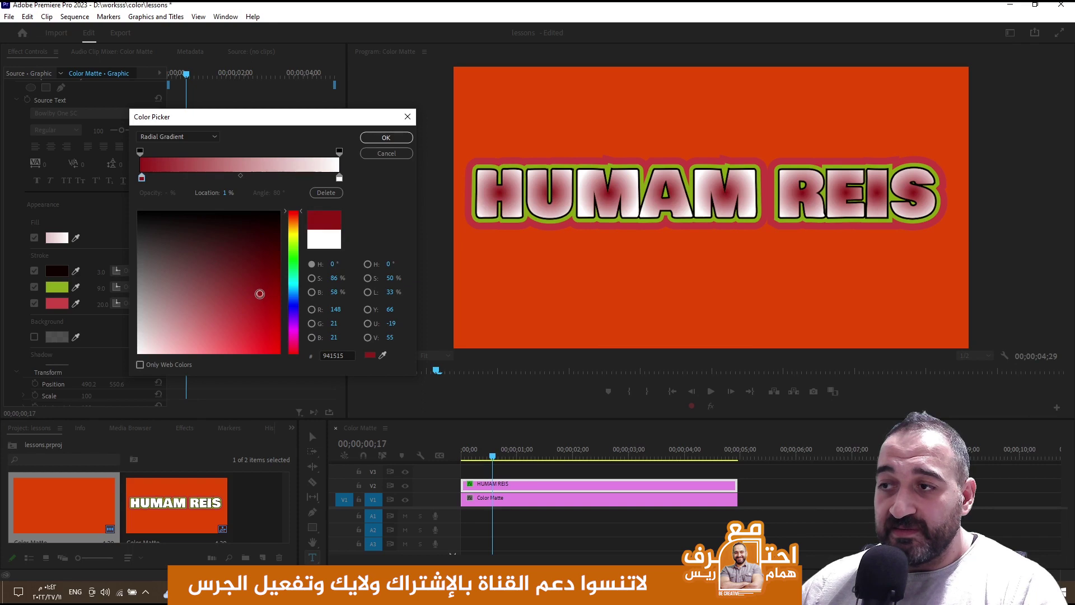
pyautogui.click(230, 263)
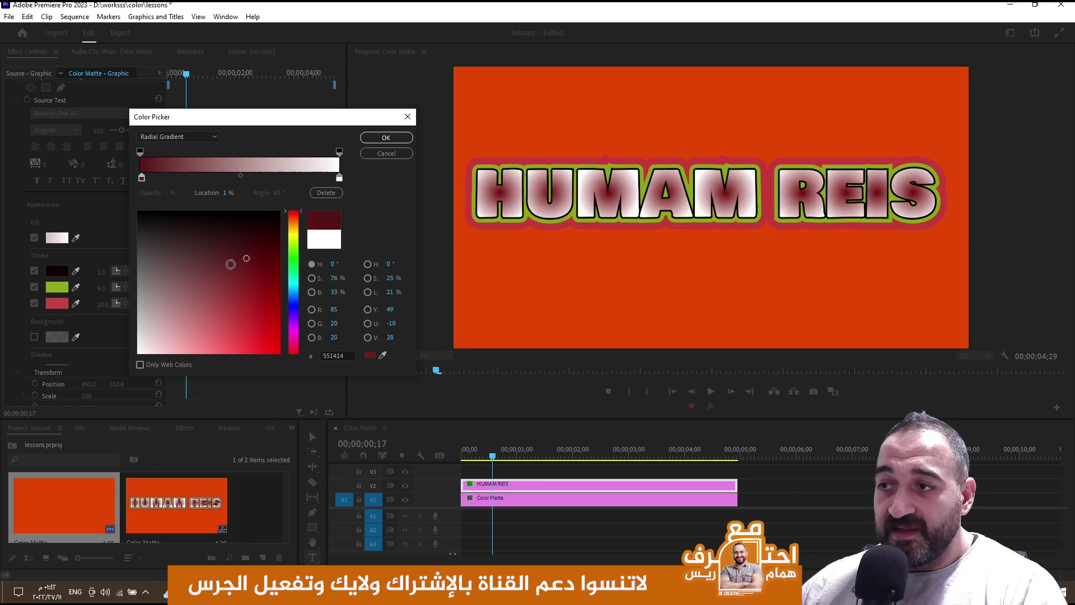
pyautogui.click(231, 243)
pyautogui.click(247, 284)
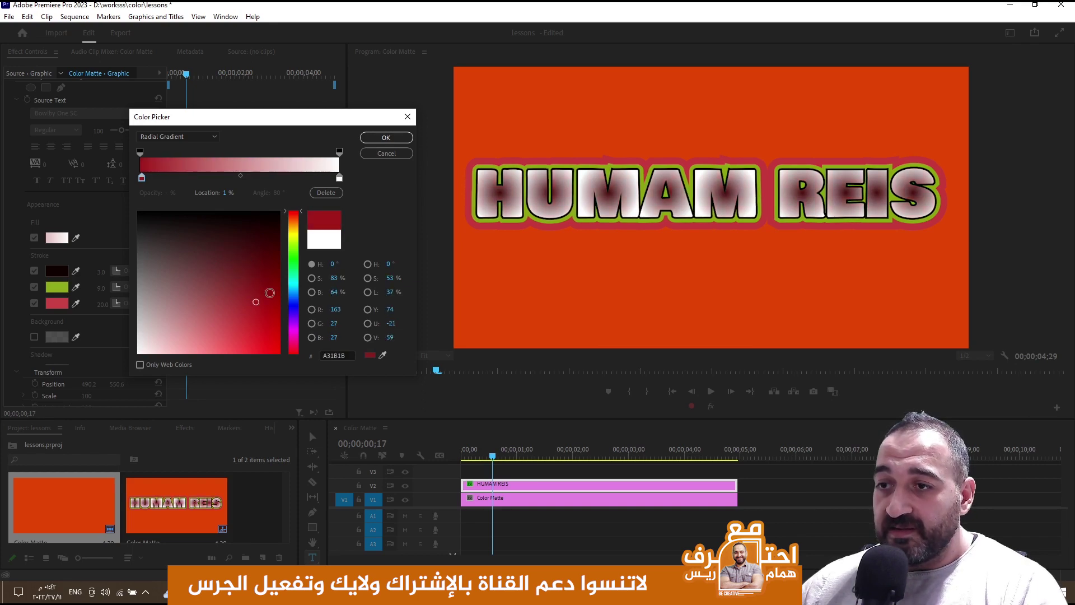
pyautogui.click(293, 227)
pyautogui.click(260, 309)
pyautogui.moveTo(262, 296); pyautogui.dragTo(230, 285)
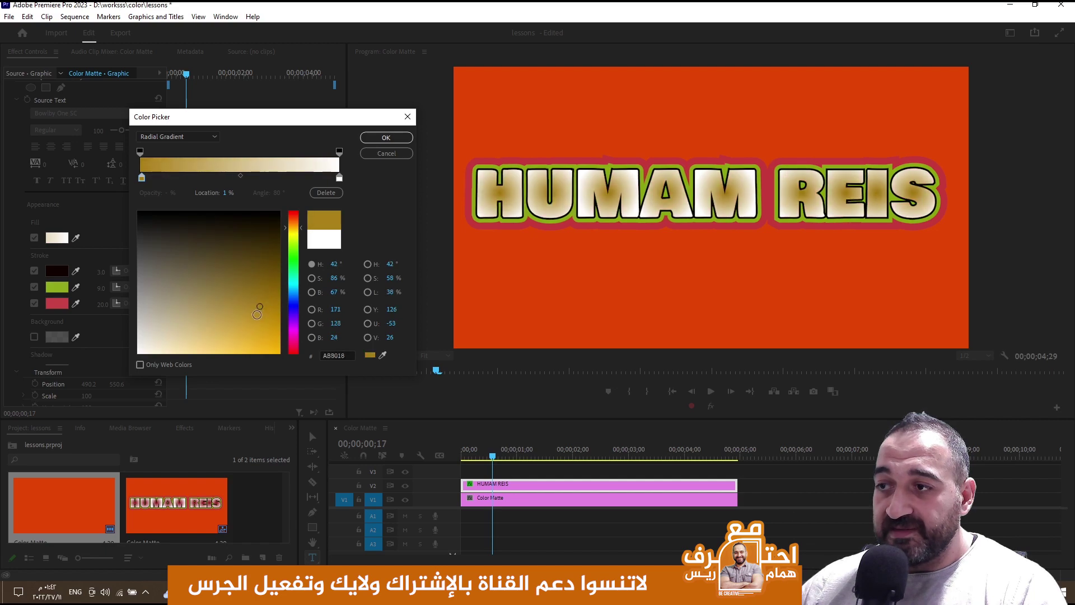
pyautogui.click(289, 212)
pyautogui.click(263, 232)
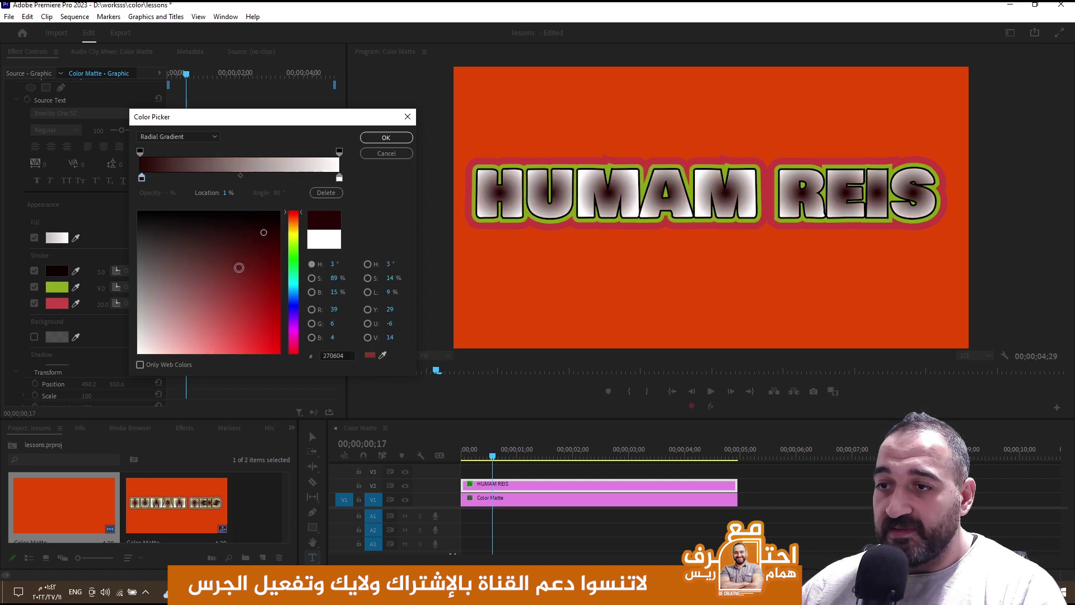
# - Shift the gradient midpoint to 83% and add another colour stop at 41%
pyautogui.click(240, 176)
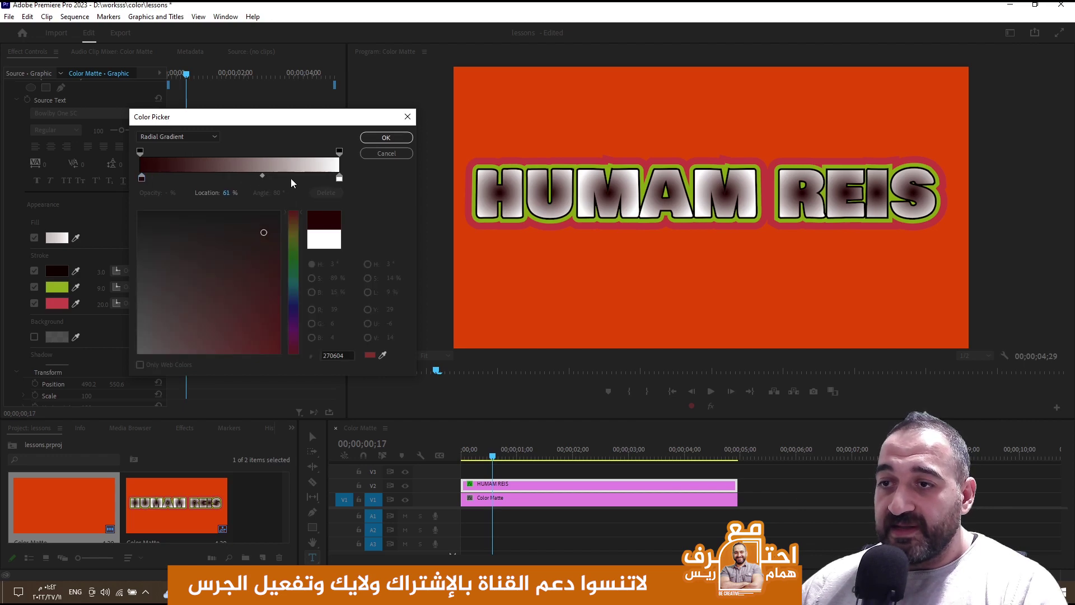
pyautogui.moveTo(242, 176); pyautogui.dragTo(307, 176)
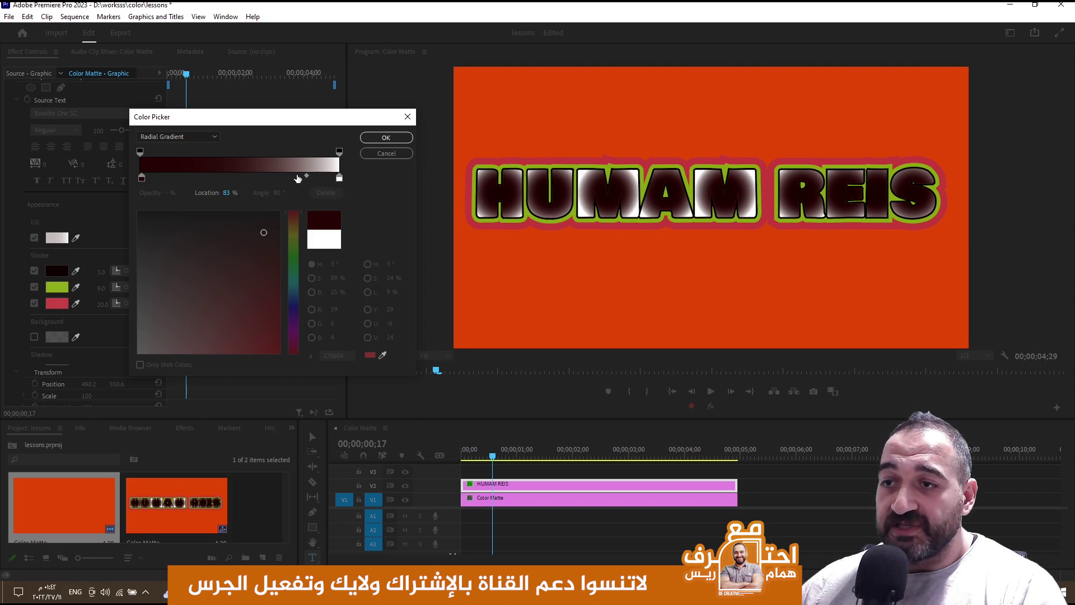
pyautogui.click(222, 177)
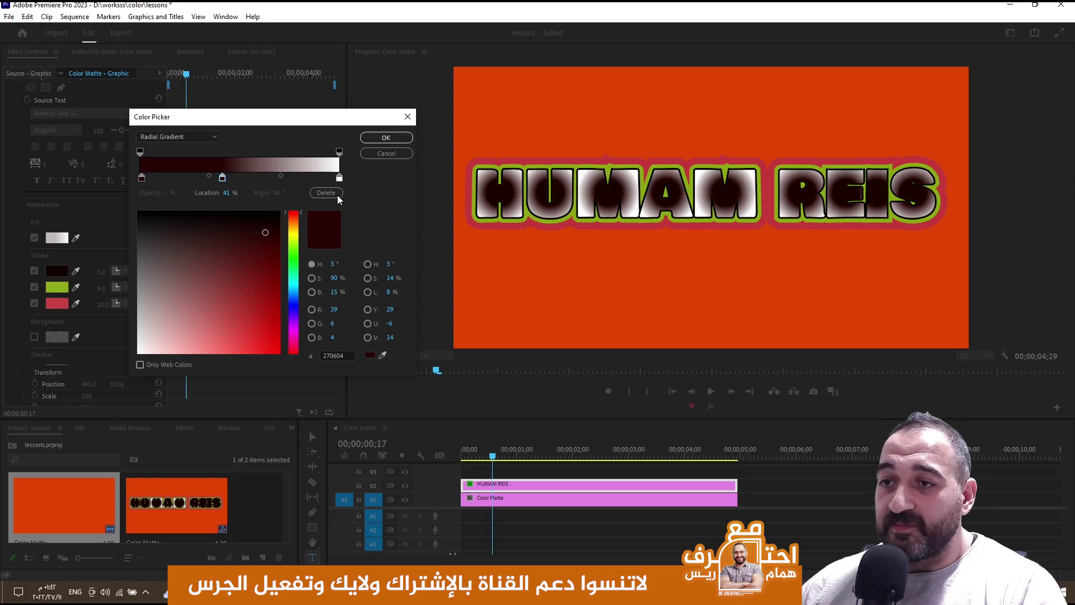
pyautogui.click(184, 138)
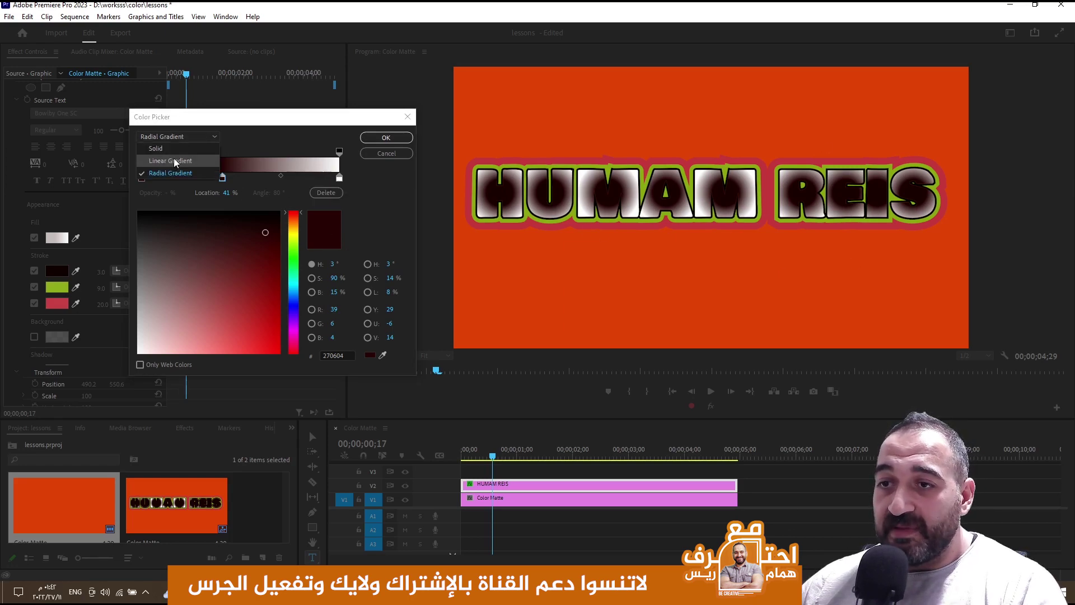
# - Switch the fill to Linear Gradient with a white left stop, deleting the extra stops
pyautogui.click(167, 161)
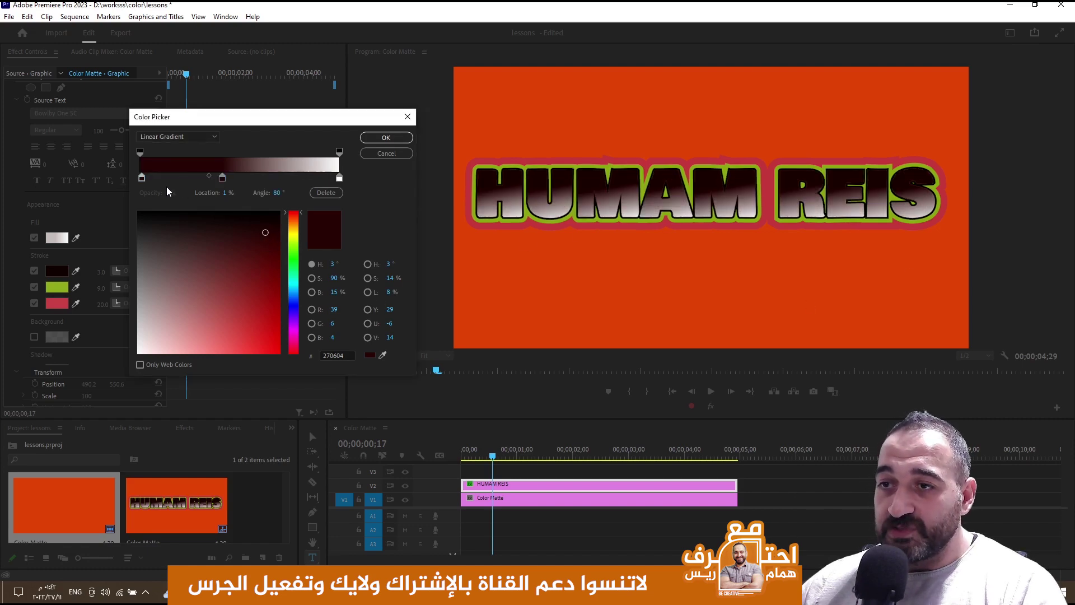
pyautogui.moveTo(223, 179); pyautogui.dragTo(253, 178)
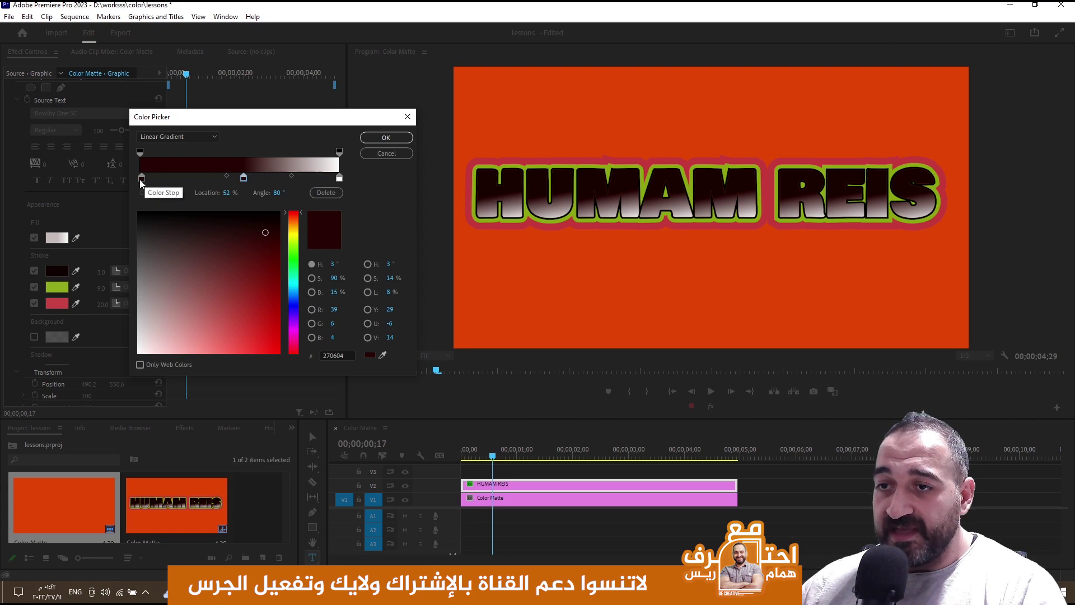
pyautogui.moveTo(193, 177); pyautogui.dragTo(293, 177)
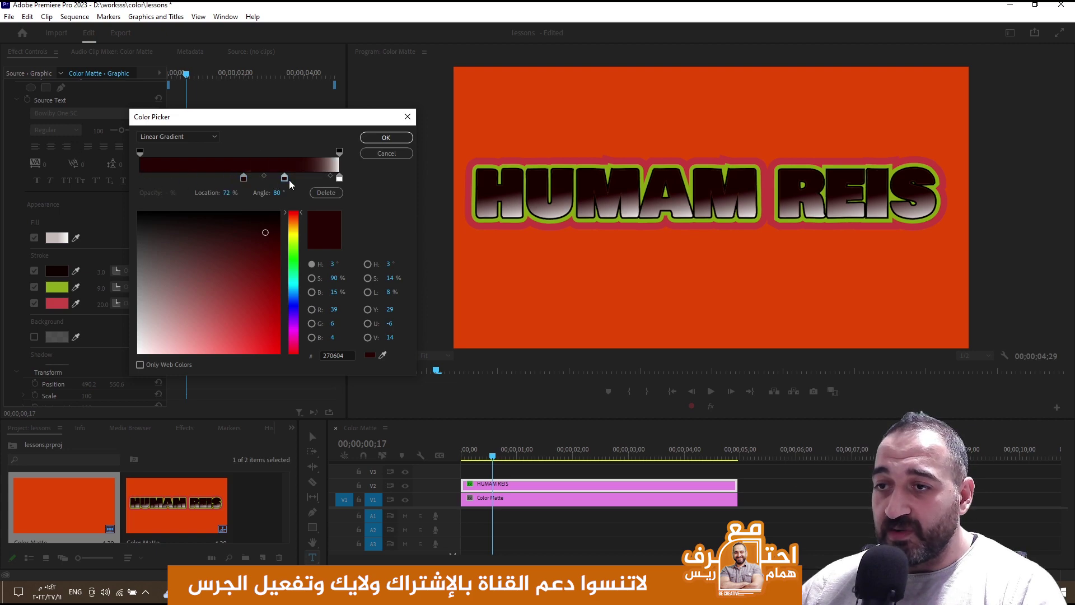
pyautogui.click(340, 177)
pyautogui.click(141, 179)
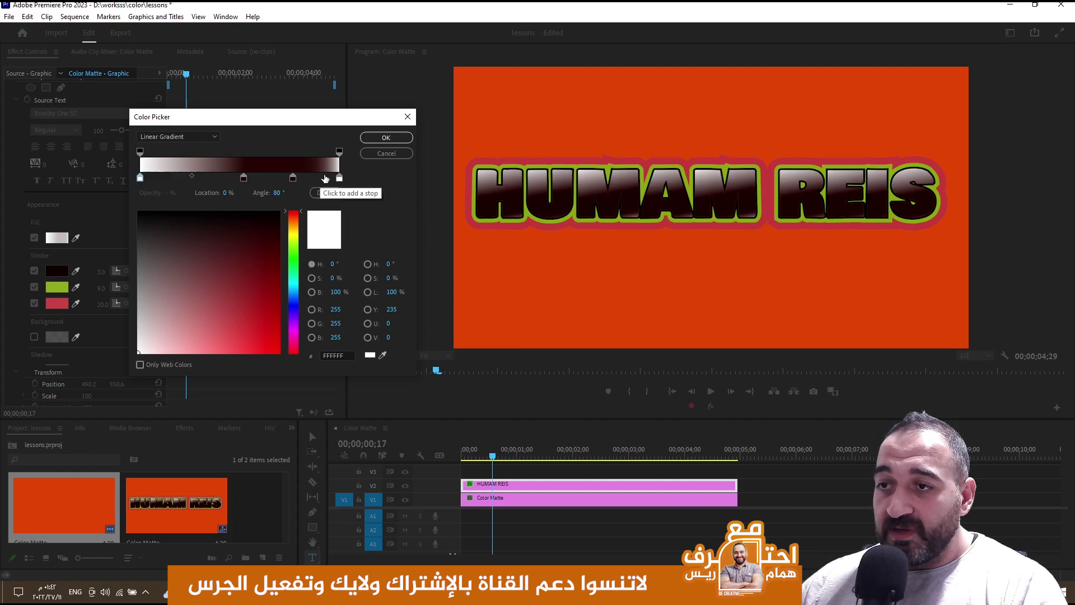
pyautogui.click(336, 194)
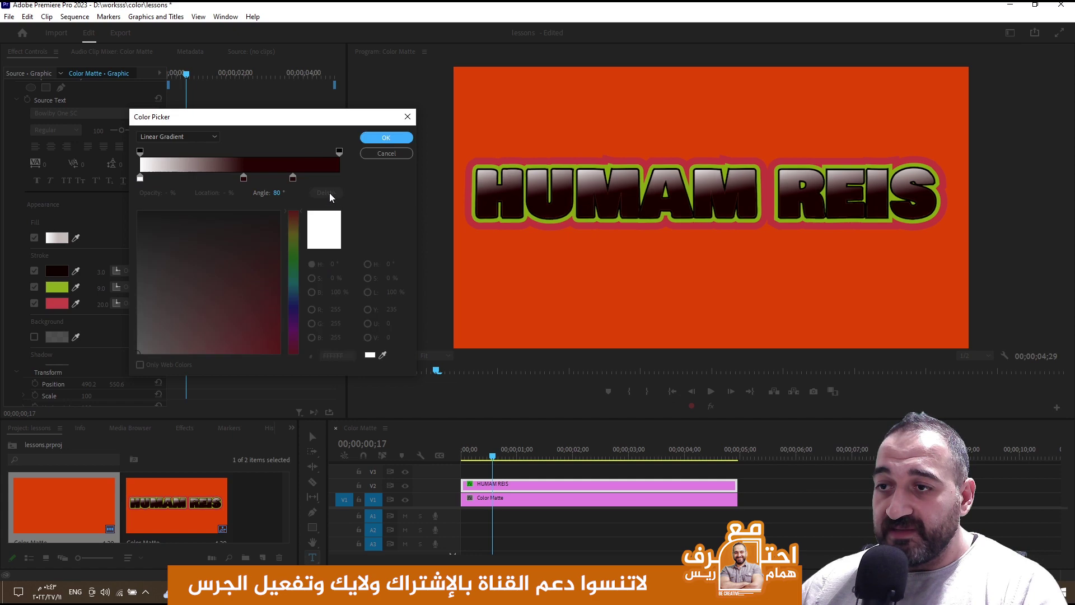
pyautogui.click(294, 178)
pyautogui.moveTo(329, 180); pyautogui.dragTo(350, 183)
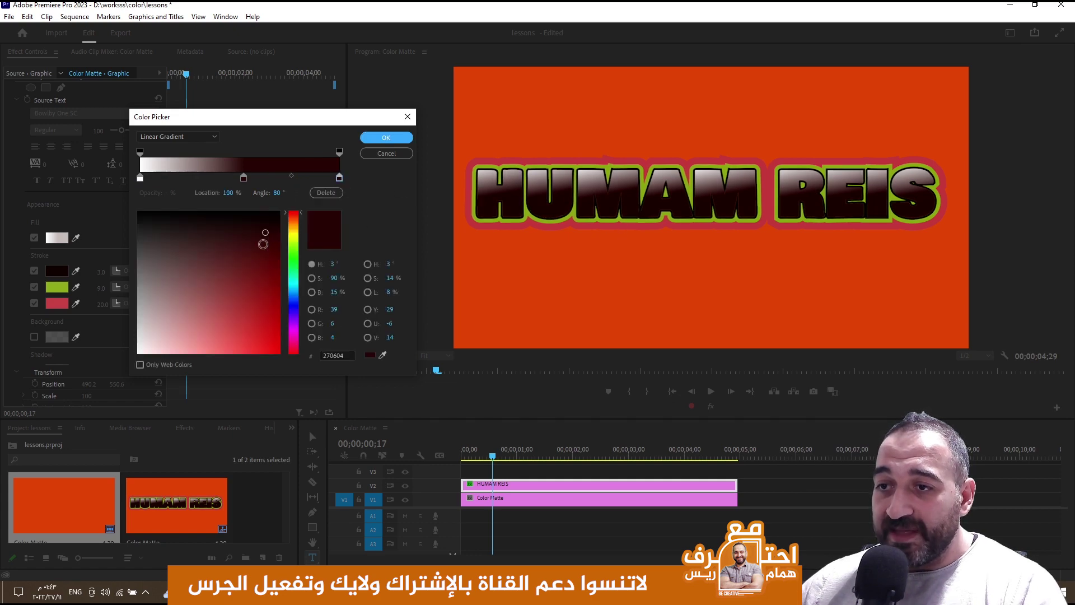
# - Eyedrop the matte's orange (CC4912) for the right stop and delete the dark middle stop
pyautogui.moveTo(263, 244); pyautogui.dragTo(255, 291)
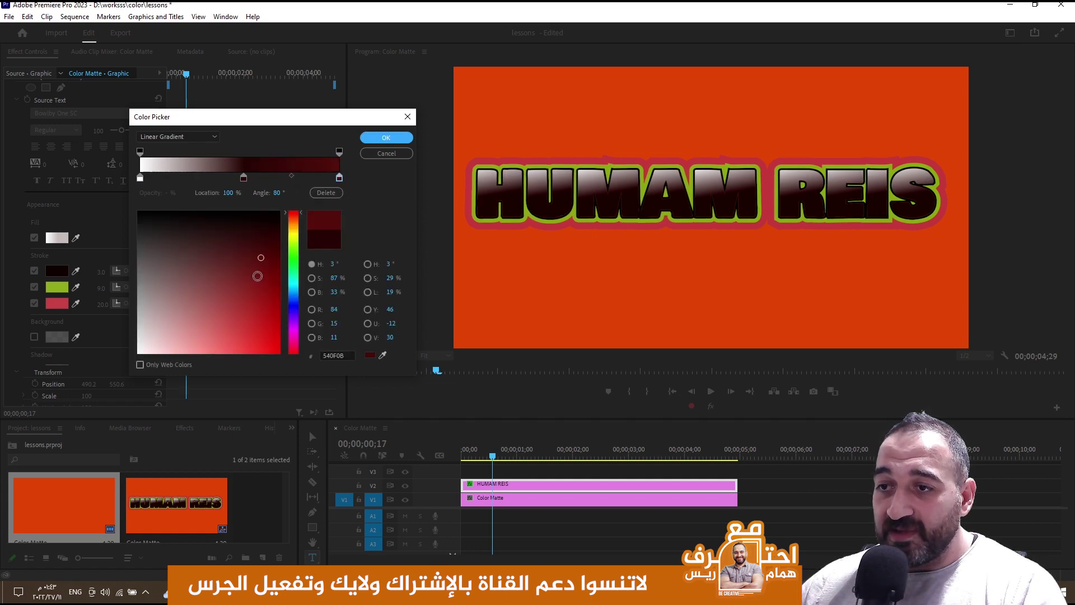
pyautogui.click(383, 354)
pyautogui.click(521, 281)
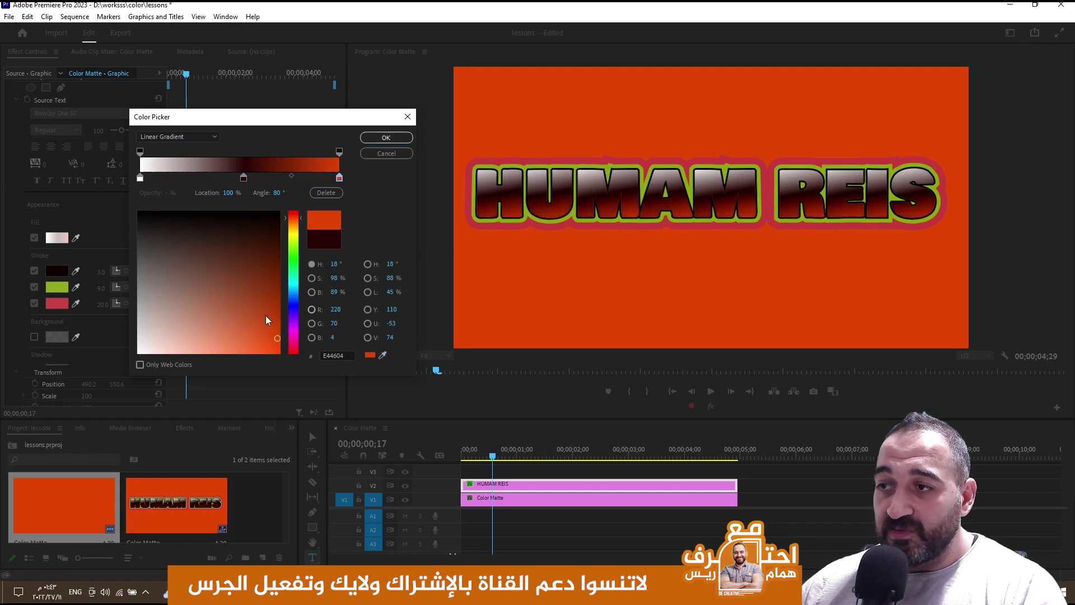
pyautogui.moveTo(271, 335); pyautogui.dragTo(267, 325)
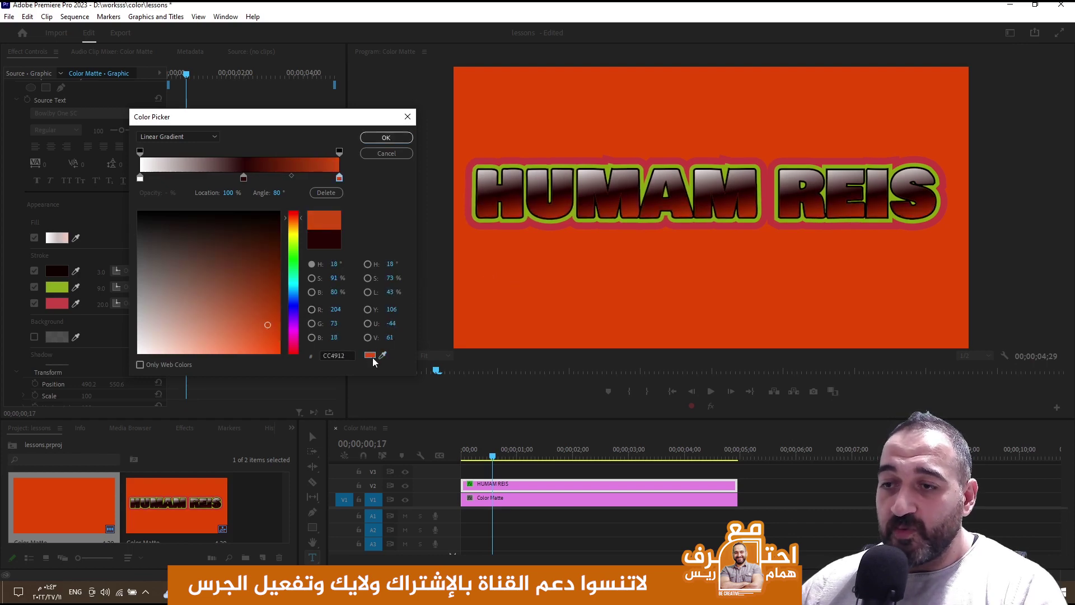
pyautogui.click(244, 177)
pyautogui.click(326, 194)
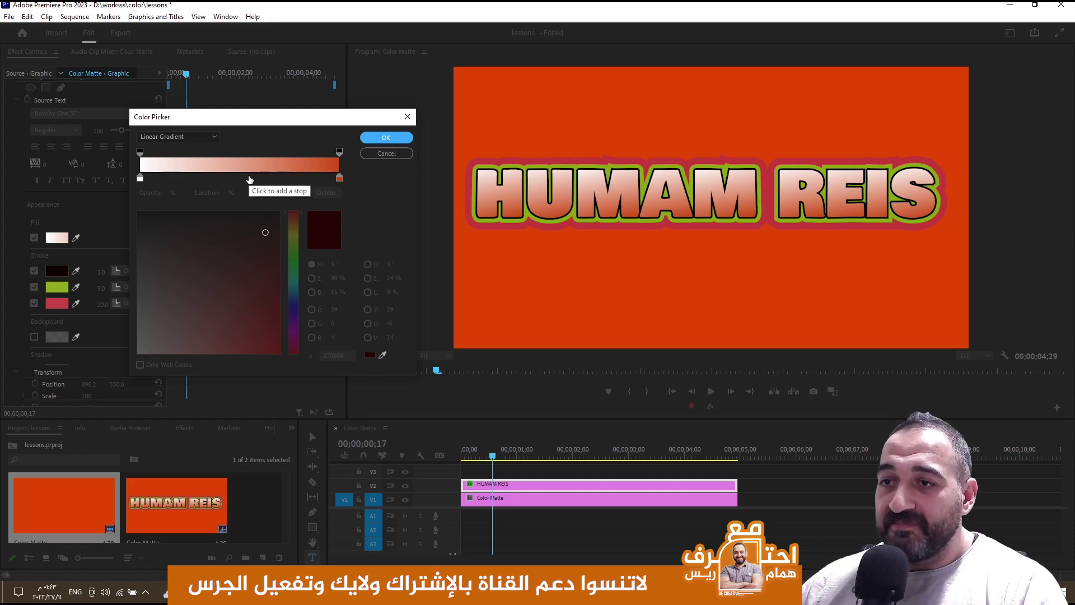
# - Slightly deepen the orange end, set the gradient Angle to 40° and its midpoint to 36%
pyautogui.click(338, 176)
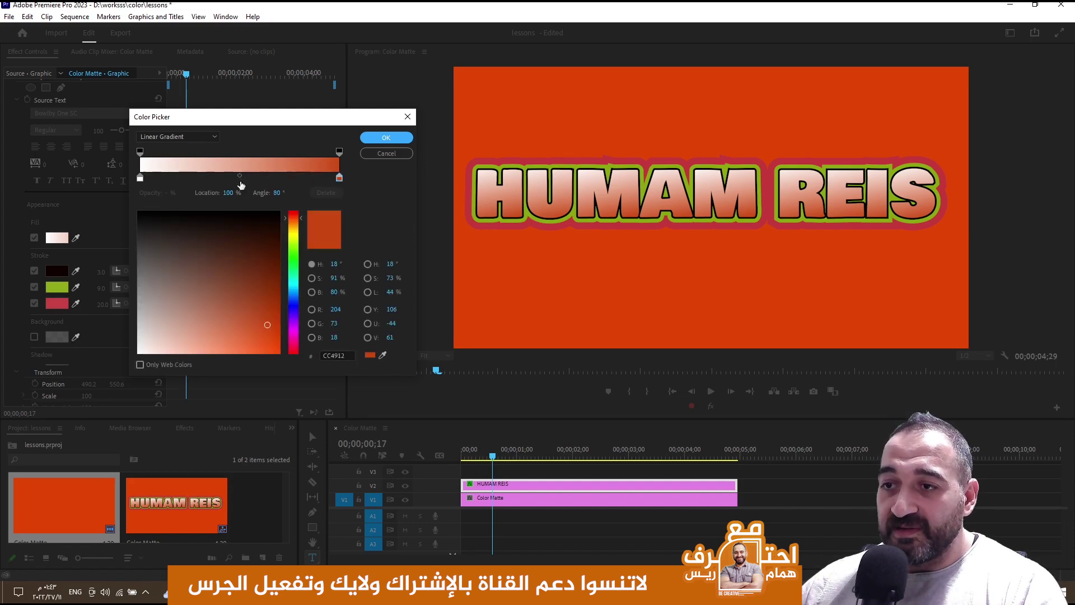
pyautogui.moveTo(267, 324); pyautogui.dragTo(267, 318)
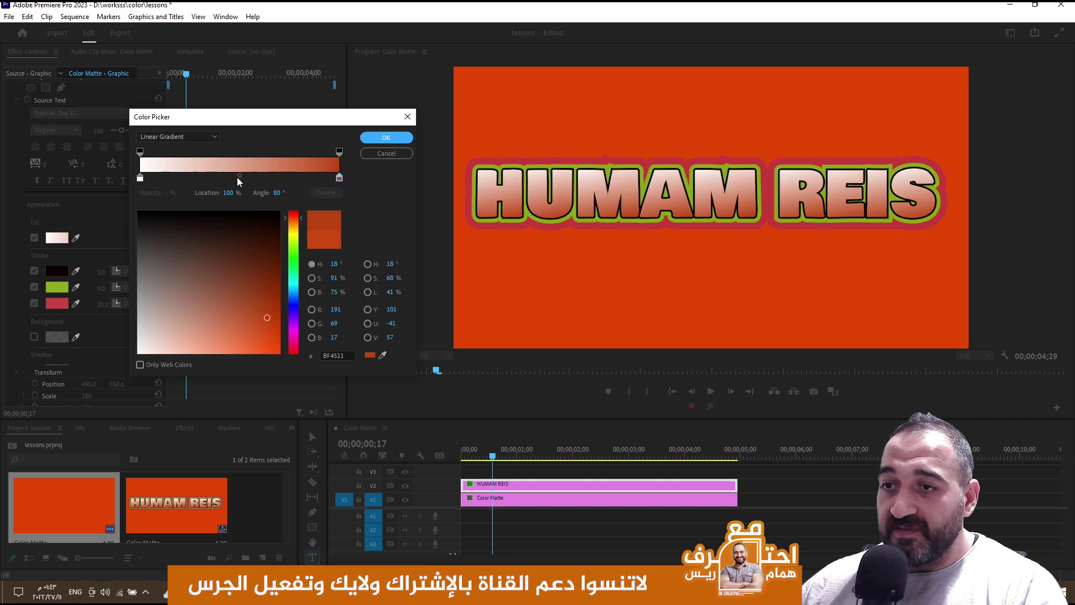
pyautogui.moveTo(240, 175); pyautogui.dragTo(205, 176)
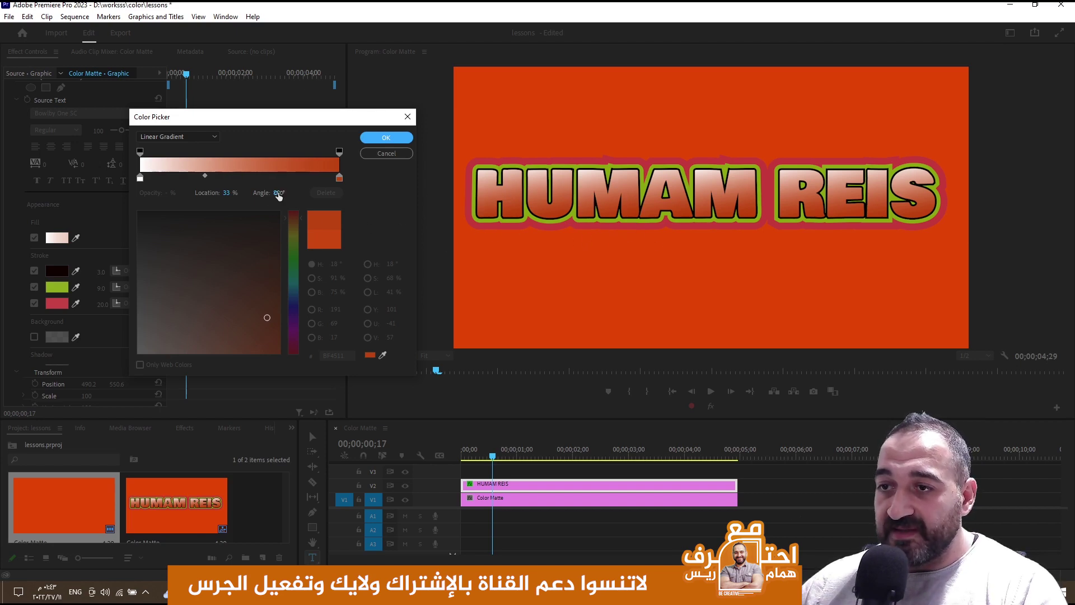
pyautogui.moveTo(276, 193); pyautogui.dragTo(287, 192)
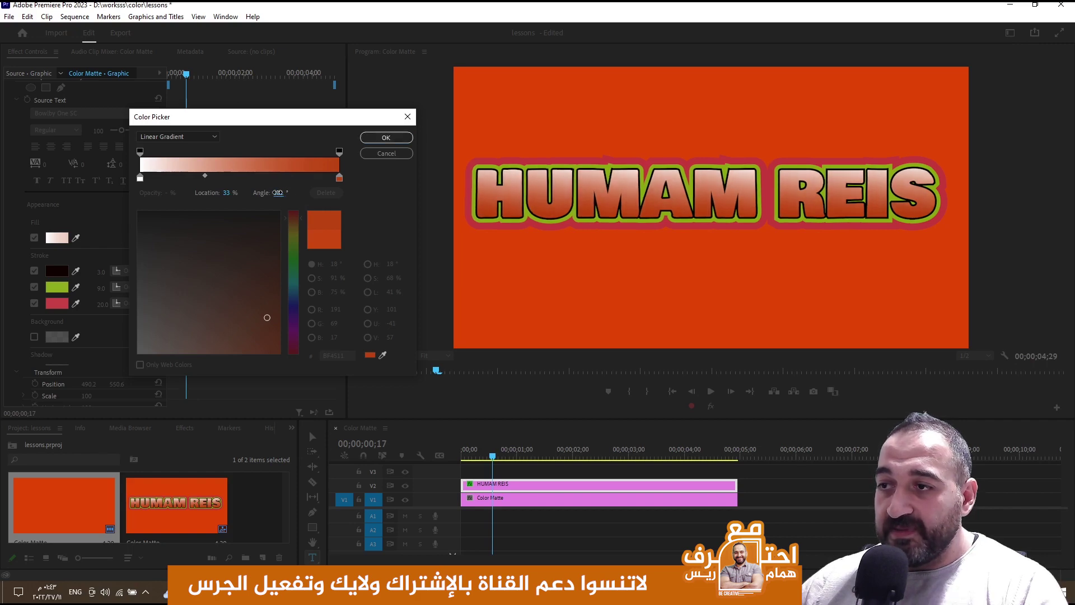
pyautogui.moveTo(287, 192); pyautogui.dragTo(235, 192)
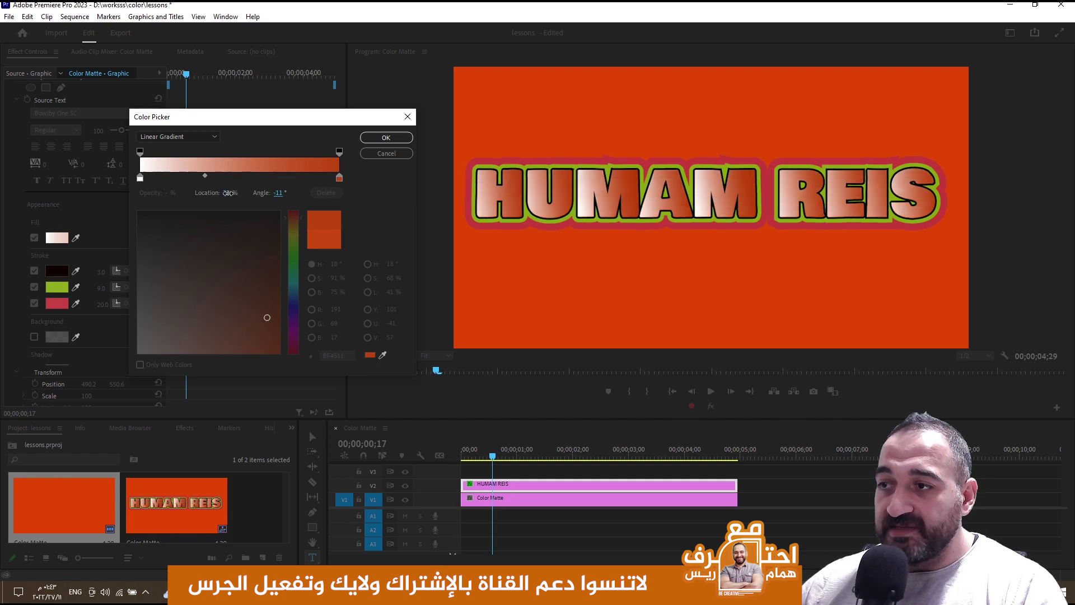
pyautogui.moveTo(228, 193); pyautogui.dragTo(263, 196)
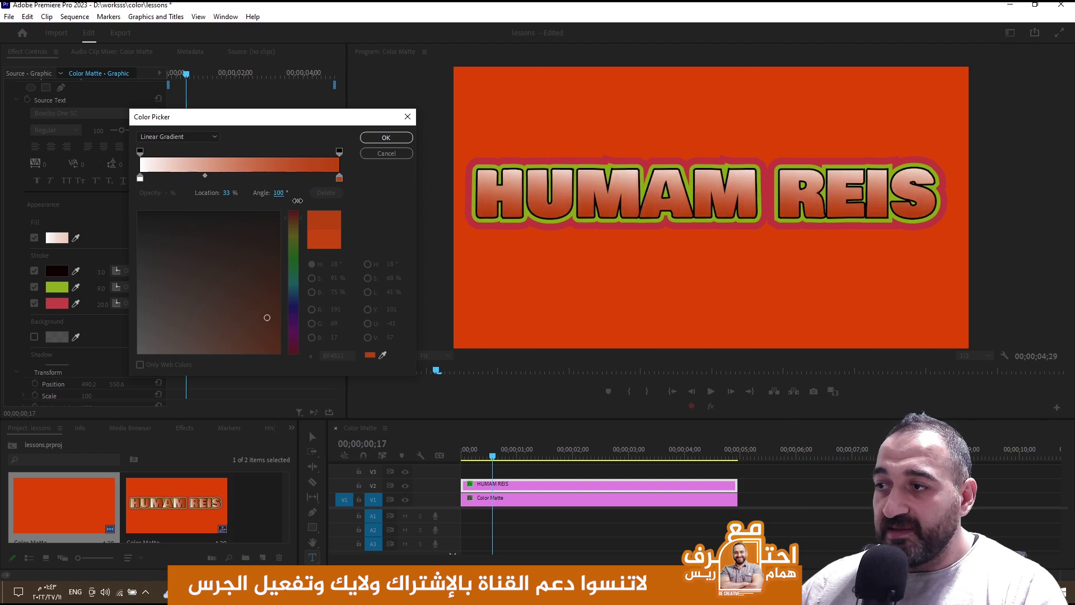
pyautogui.moveTo(296, 201); pyautogui.dragTo(259, 199)
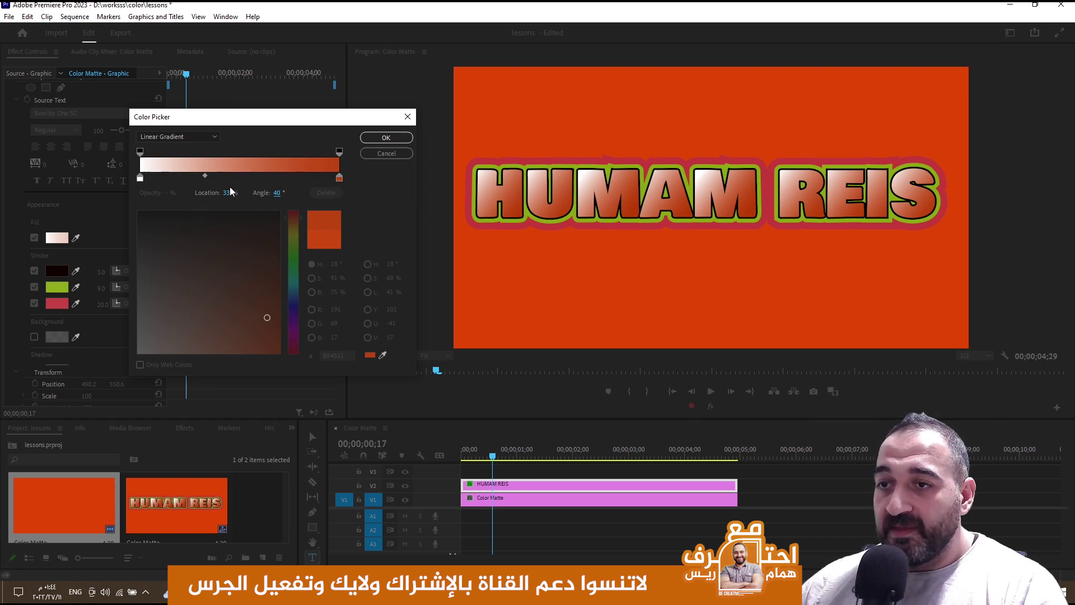
pyautogui.moveTo(205, 176); pyautogui.dragTo(227, 177)
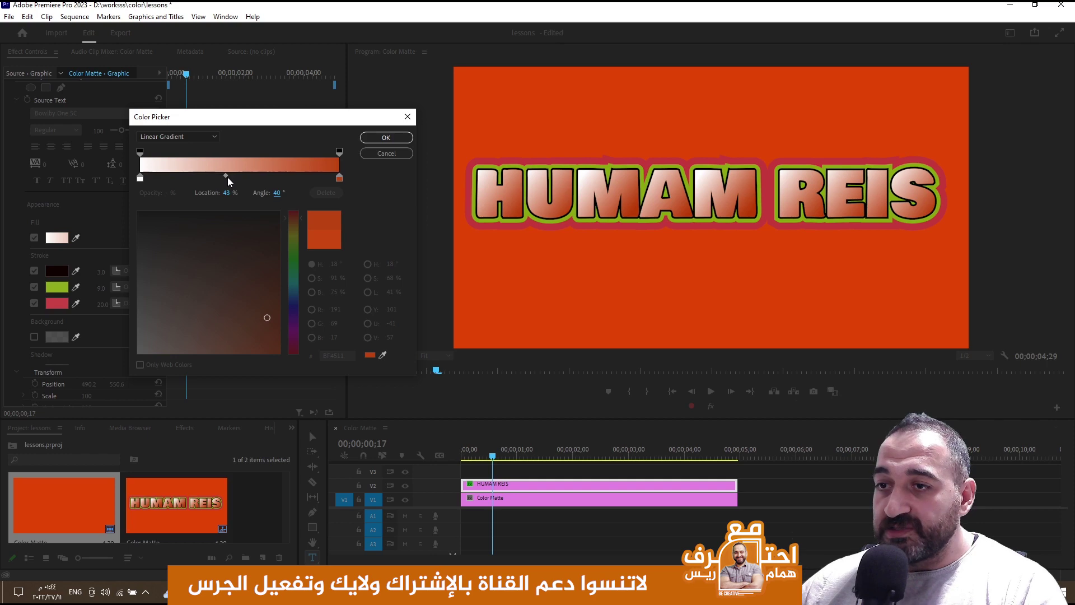
pyautogui.moveTo(227, 178); pyautogui.dragTo(213, 178)
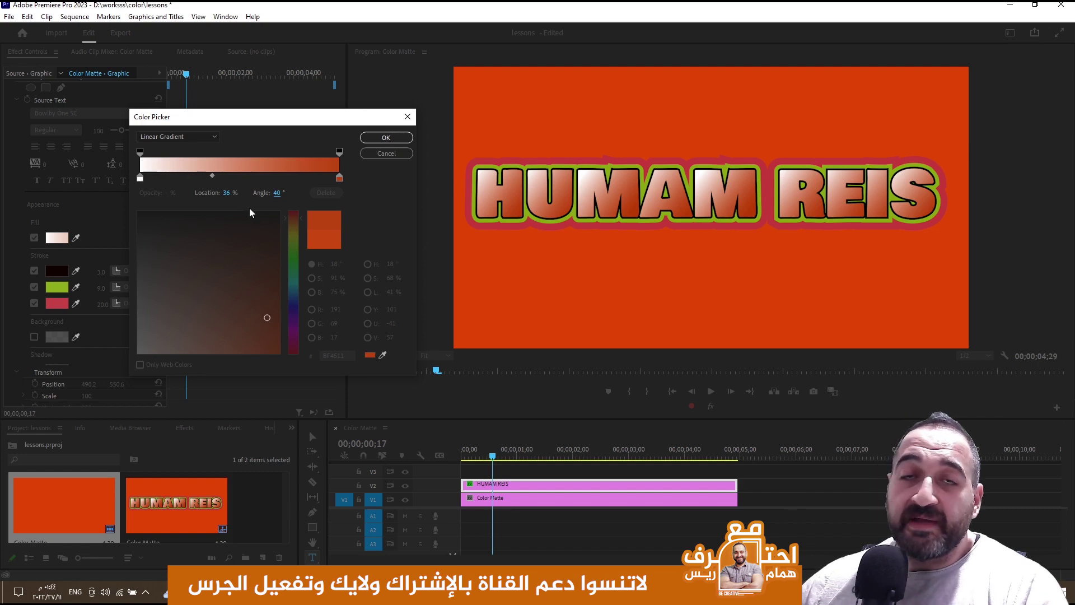
# - Add a gradient stop at 55% and set it to rust orange A63B0E
pyautogui.click(251, 178)
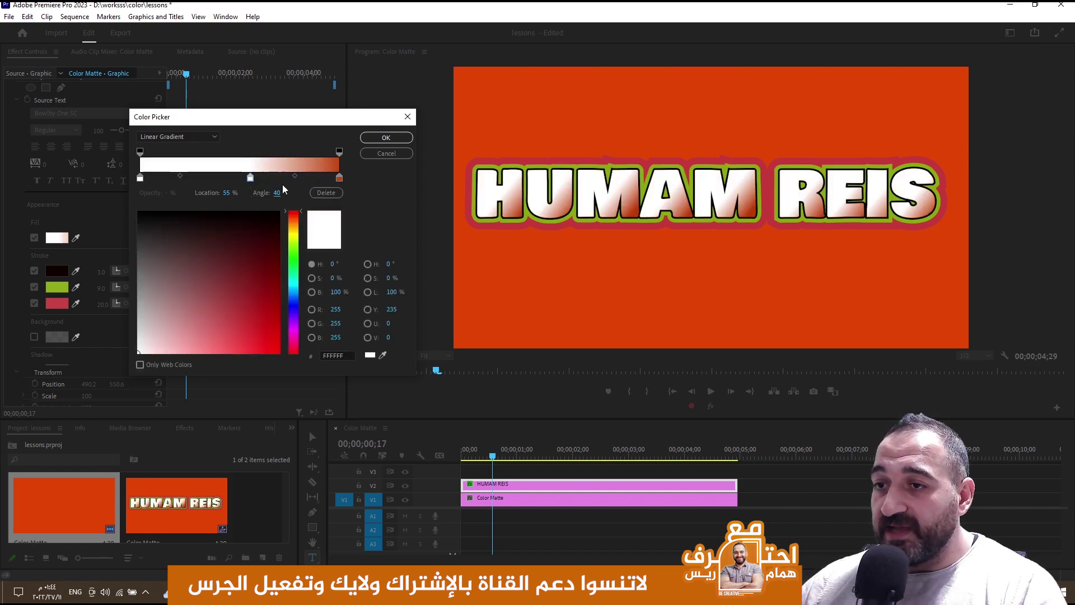
pyautogui.click(248, 288)
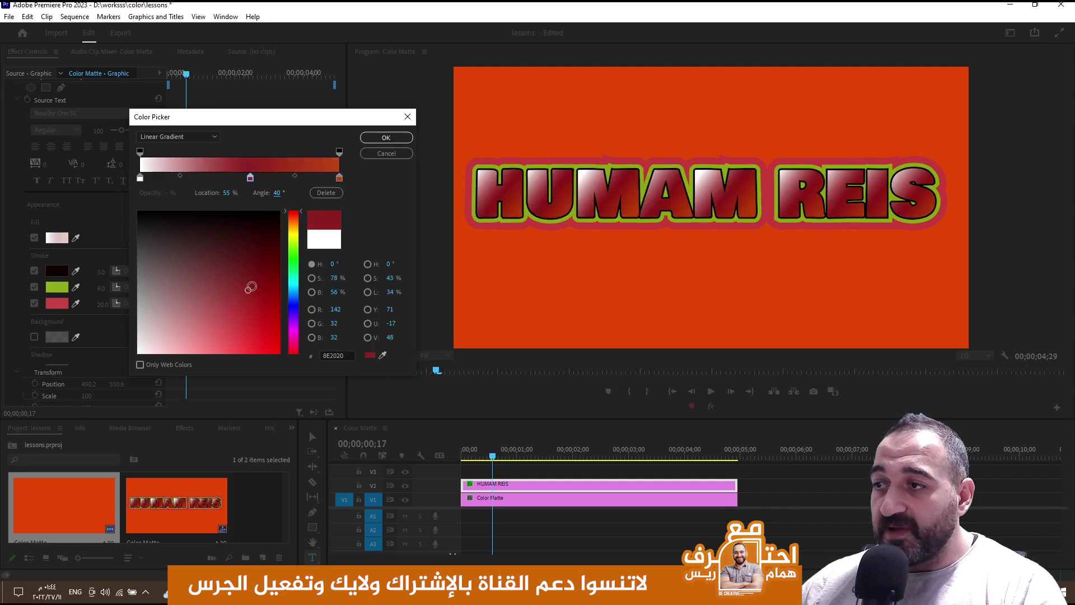
pyautogui.moveTo(251, 286); pyautogui.dragTo(223, 295)
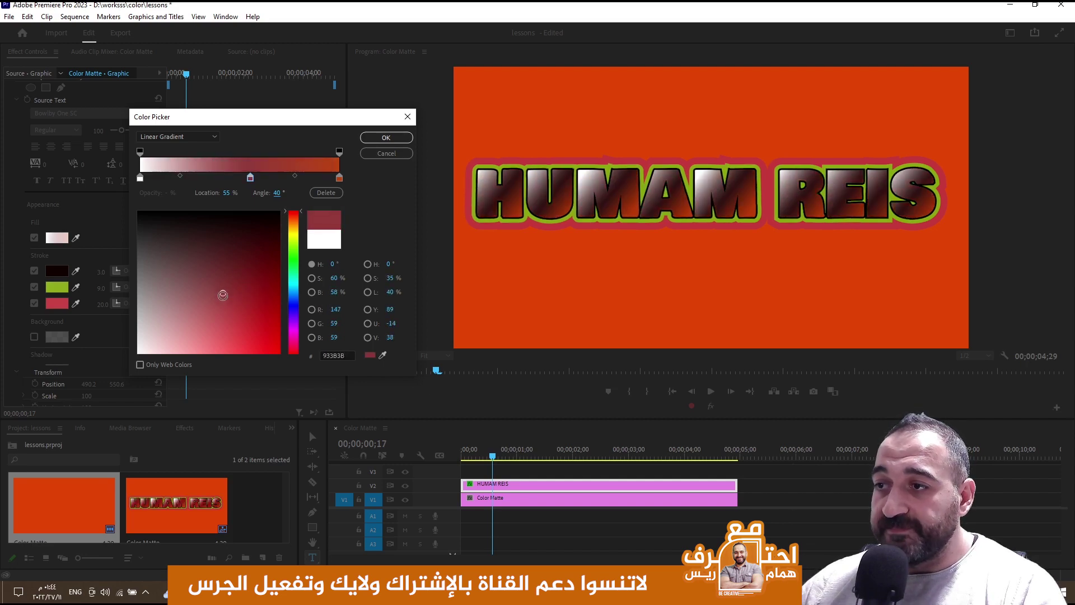
pyautogui.click(383, 356)
pyautogui.click(457, 324)
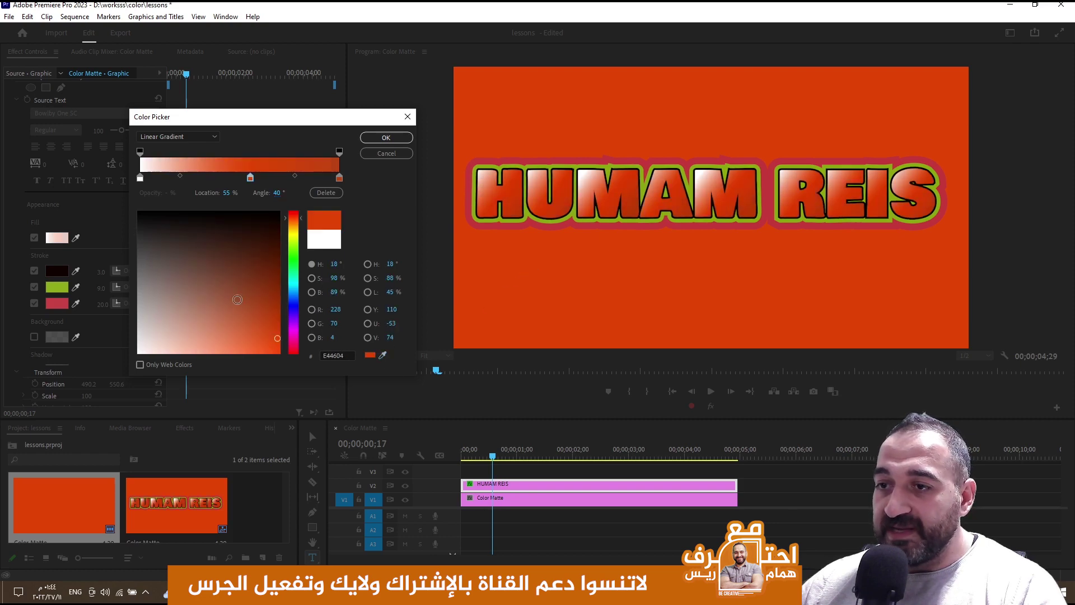
pyautogui.click(251, 296)
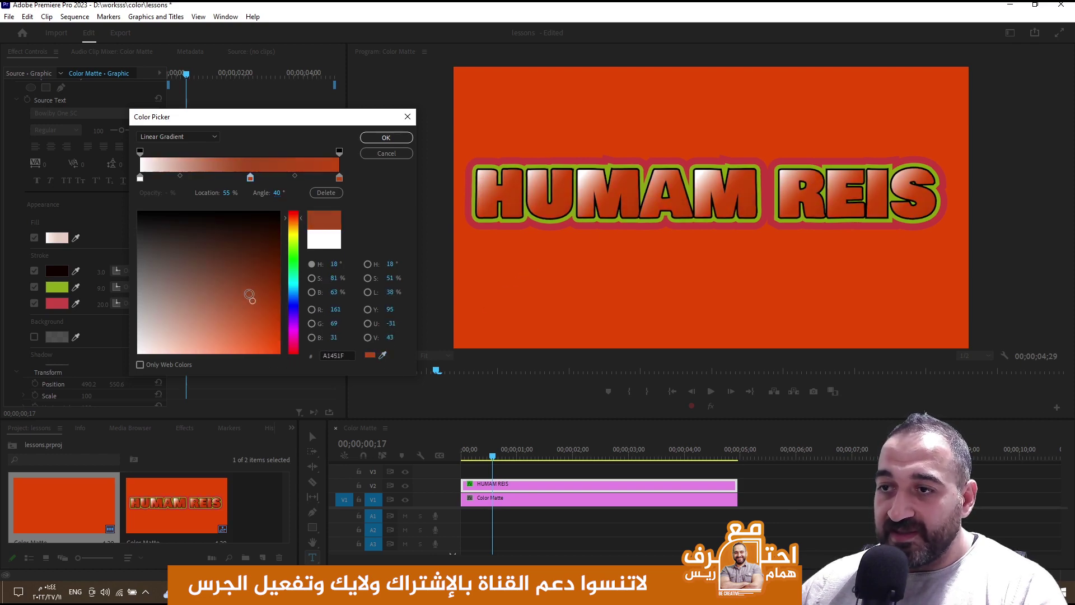
pyautogui.moveTo(251, 296); pyautogui.dragTo(265, 295)
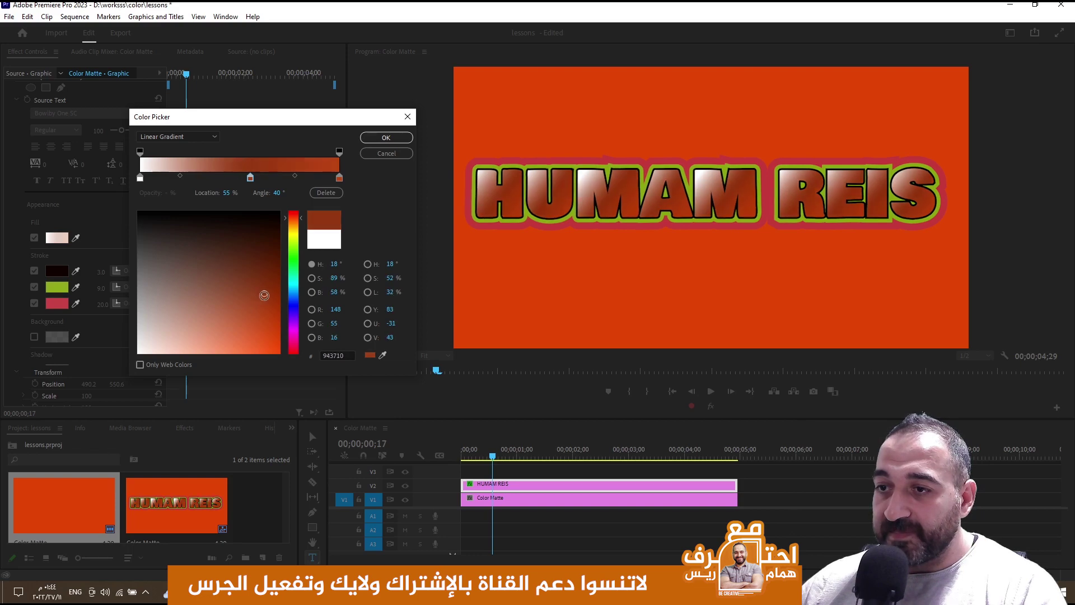
pyautogui.click(268, 304)
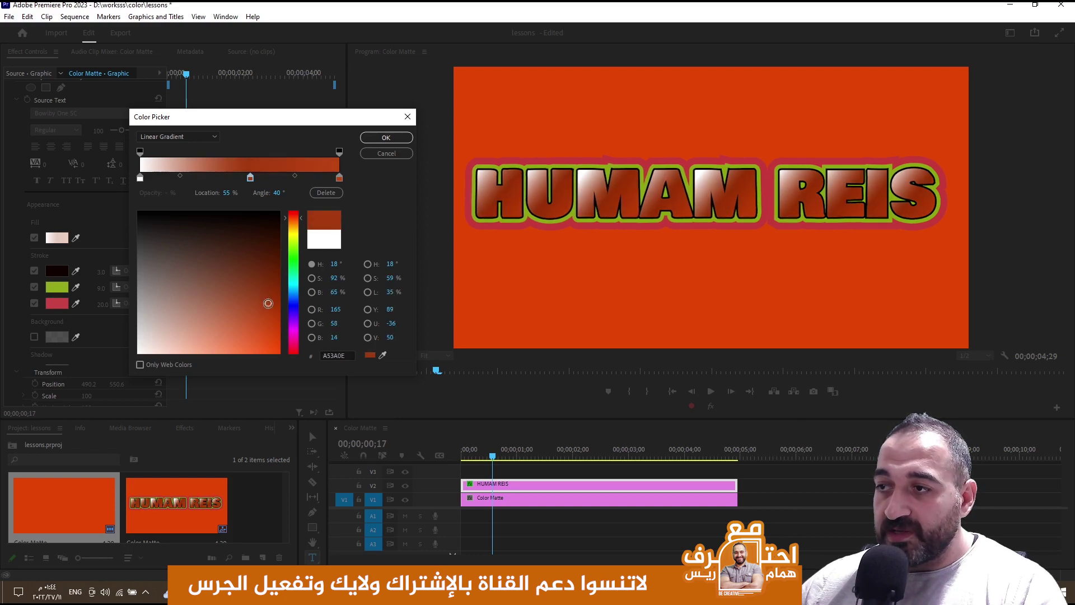
# - Move the white stop to the gradient centre at about 50% and rotate the gradient Angle
pyautogui.moveTo(251, 180); pyautogui.dragTo(239, 180)
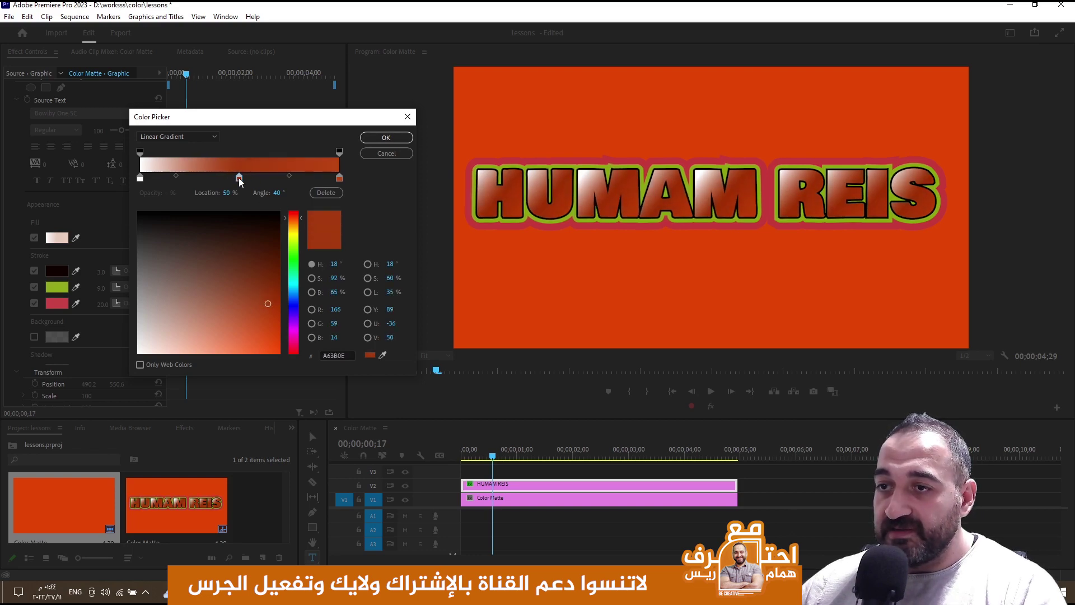
pyautogui.moveTo(141, 178)
pyautogui.mouseDown()
pyautogui.moveTo(255, 179)
pyautogui.moveTo(140, 178)
pyautogui.mouseUp()
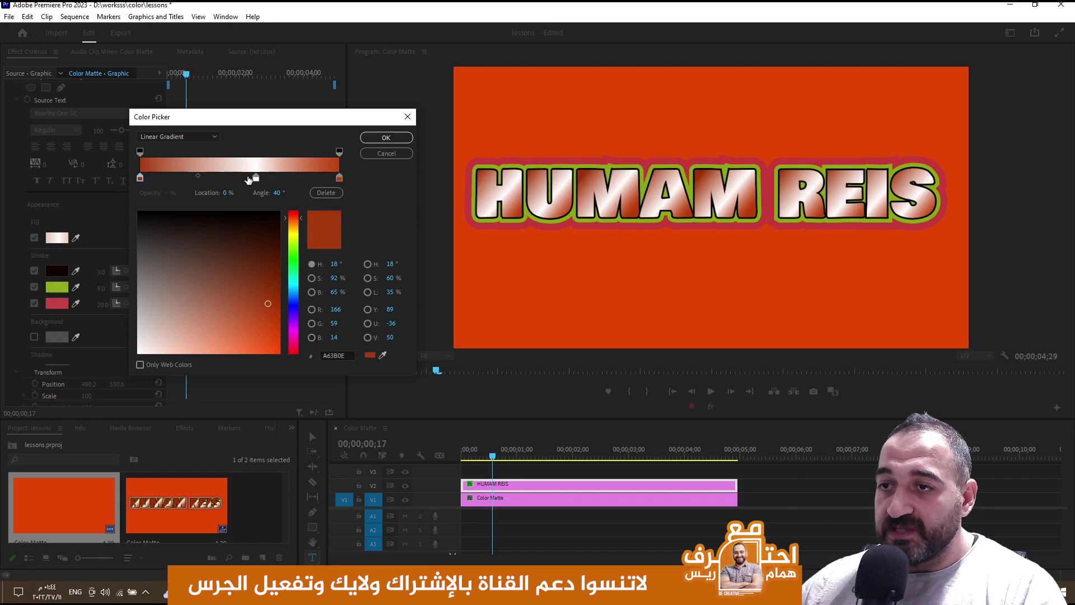
pyautogui.moveTo(256, 178); pyautogui.dragTo(239, 178)
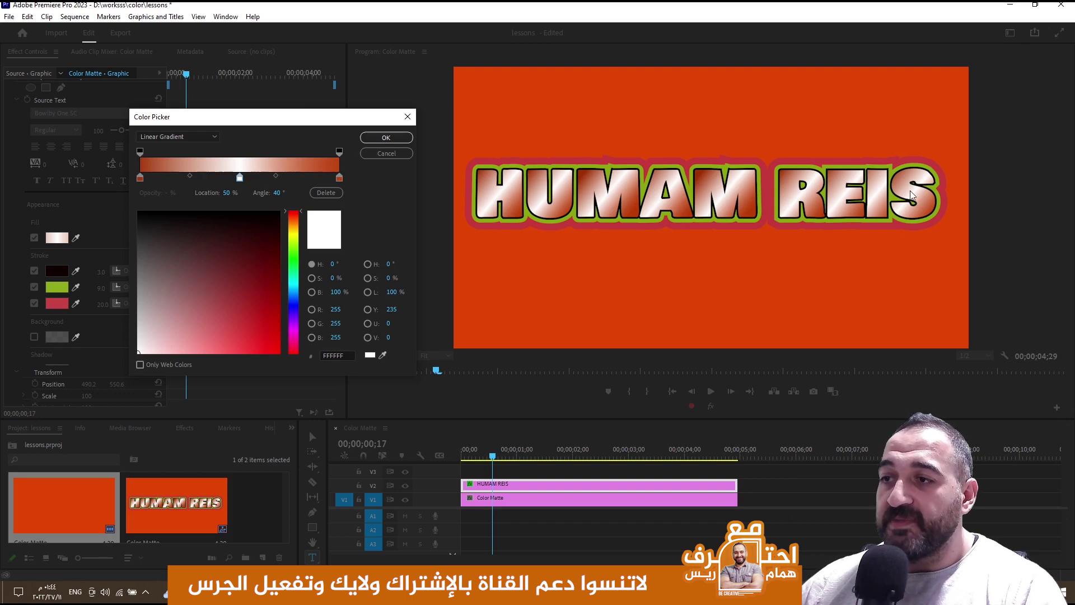
pyautogui.click(276, 193)
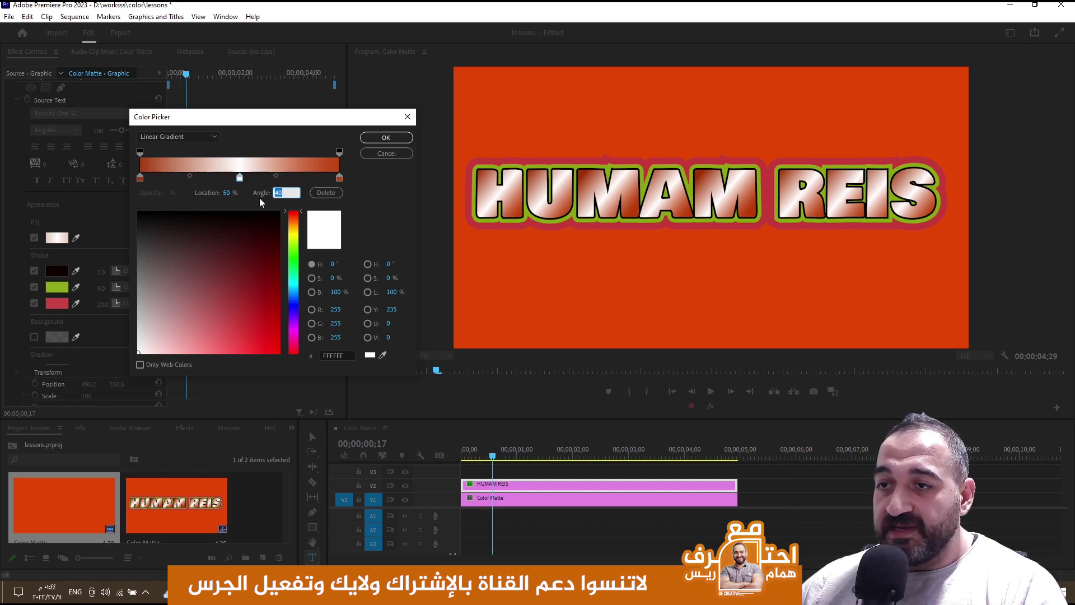
pyautogui.click(260, 194)
pyautogui.moveTo(287, 191); pyautogui.dragTo(347, 199)
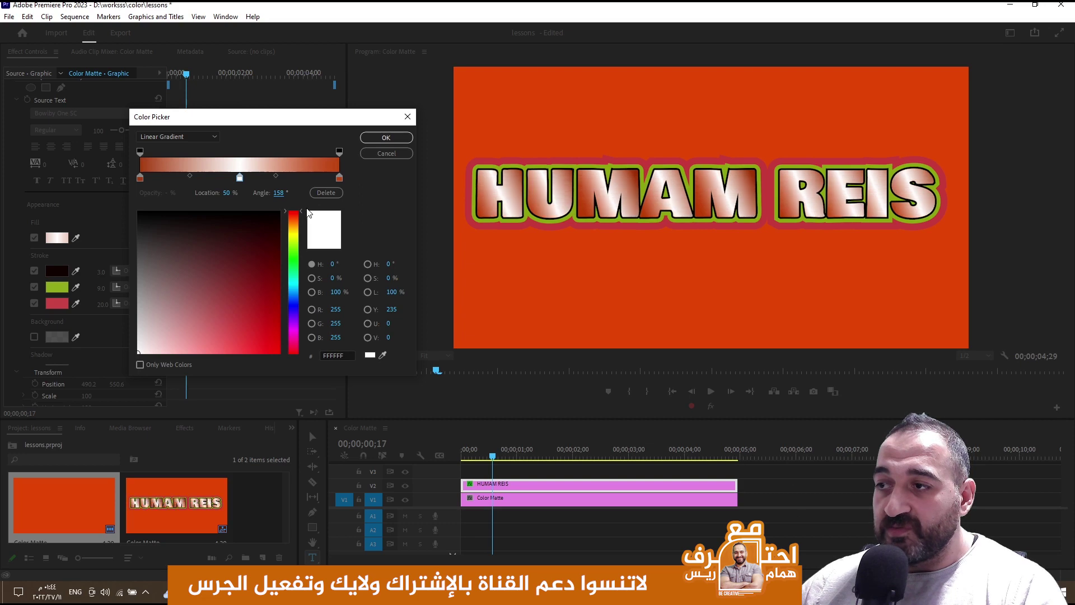
pyautogui.click(278, 193)
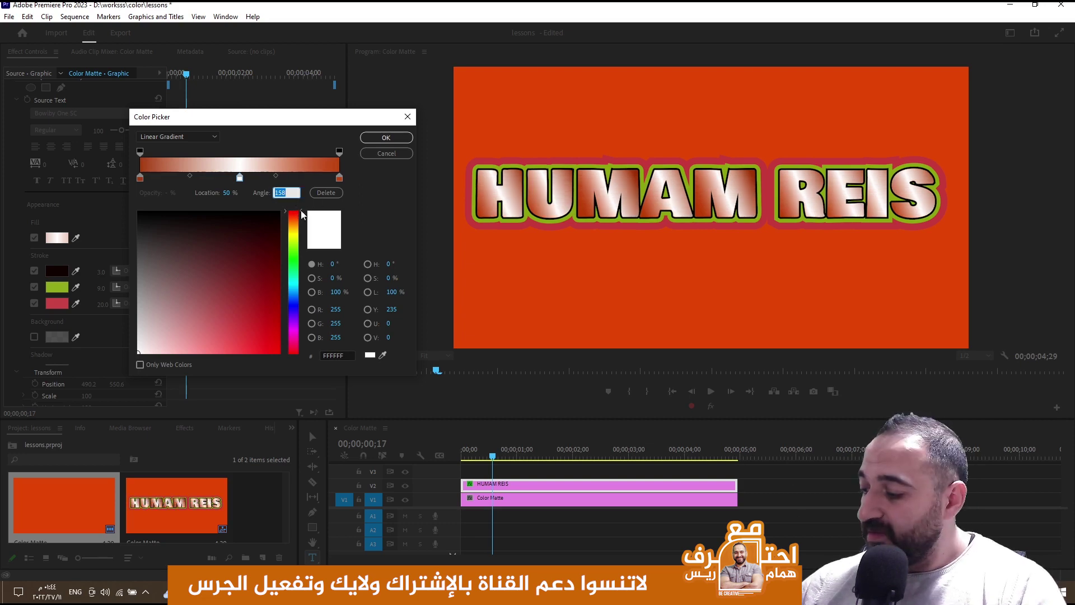
# - Apply a 45° gradient angle, then drag the white stop's blend points inward to 70%
pyautogui.write('45')
pyautogui.press('Return')
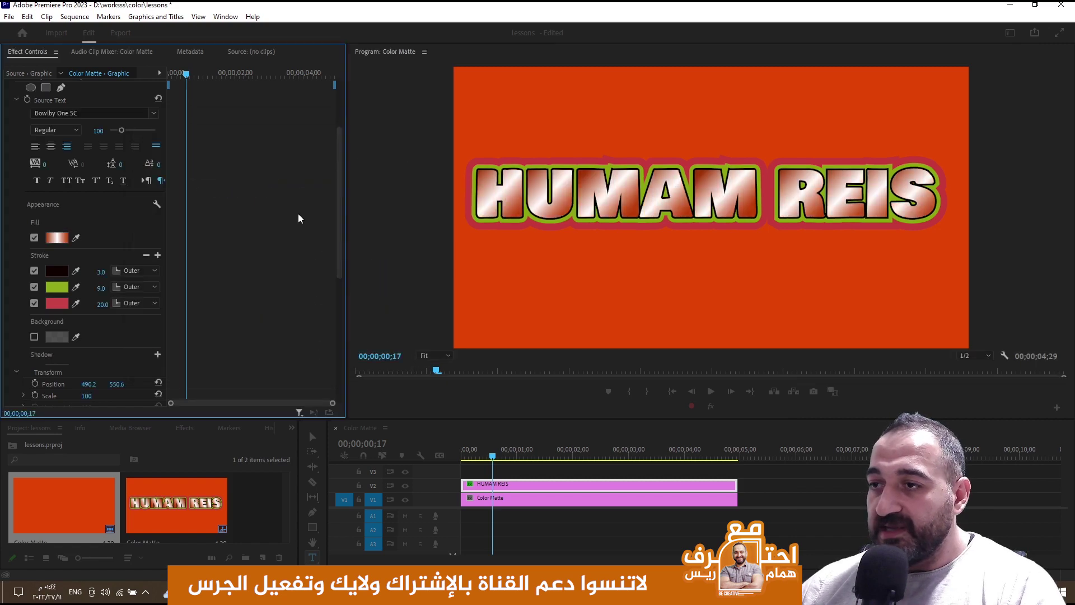
pyautogui.click(62, 237)
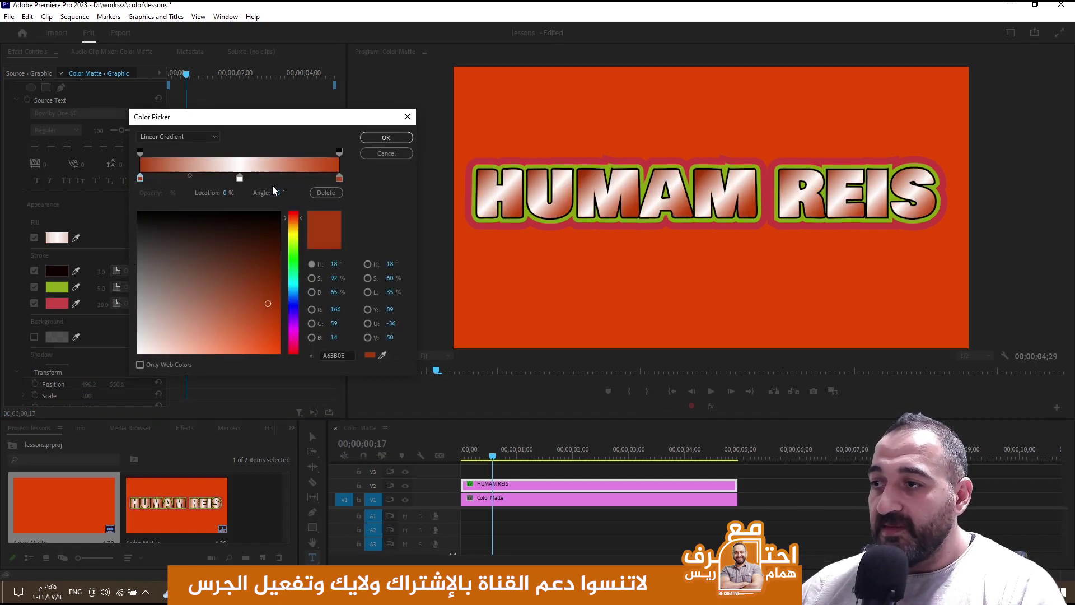
pyautogui.click(239, 177)
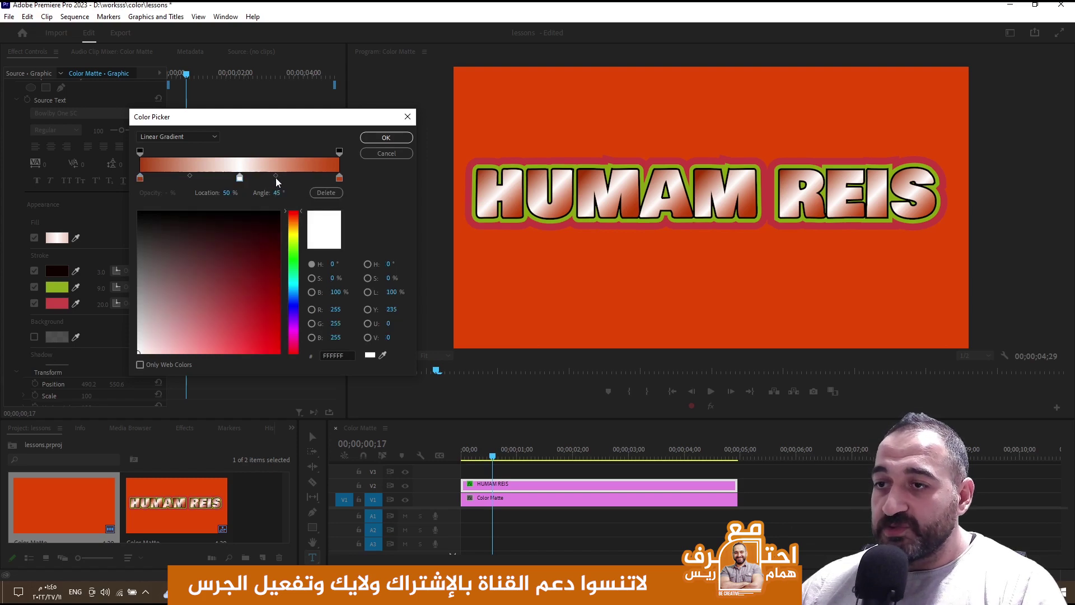
pyautogui.moveTo(275, 176)
pyautogui.mouseDown()
pyautogui.moveTo(284, 177)
pyautogui.moveTo(274, 178)
pyautogui.mouseUp()
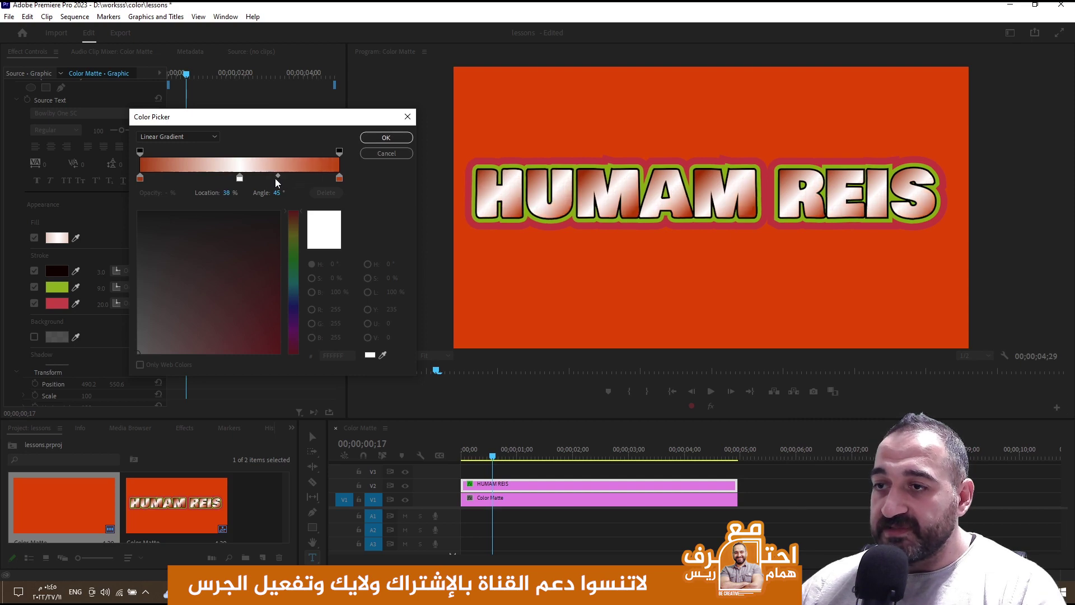
pyautogui.click(240, 177)
pyautogui.moveTo(189, 174); pyautogui.dragTo(216, 178)
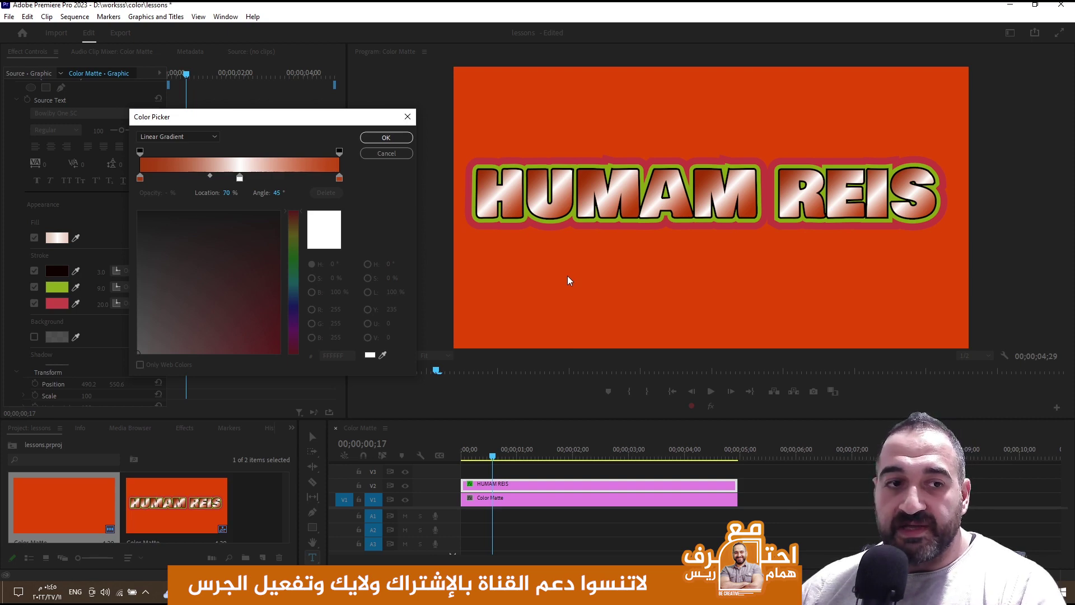
# - Commit the 45° orange-white-orange gradient fill with OK in the Color Picker
pyautogui.click(395, 139)
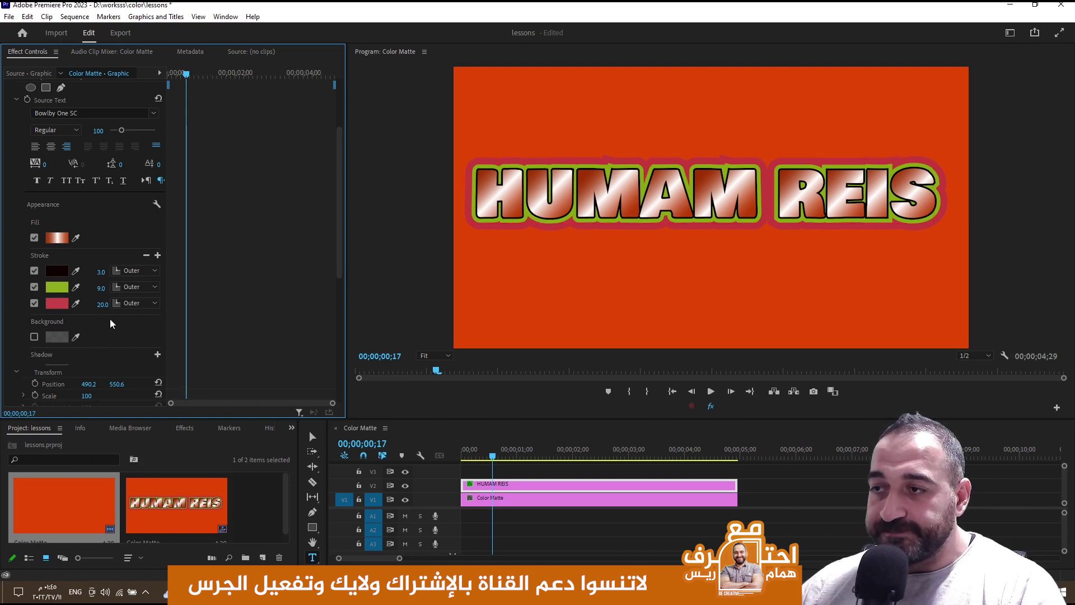
# - Switch the green middle outline's fill type to Linear Gradient
pyautogui.click(63, 291)
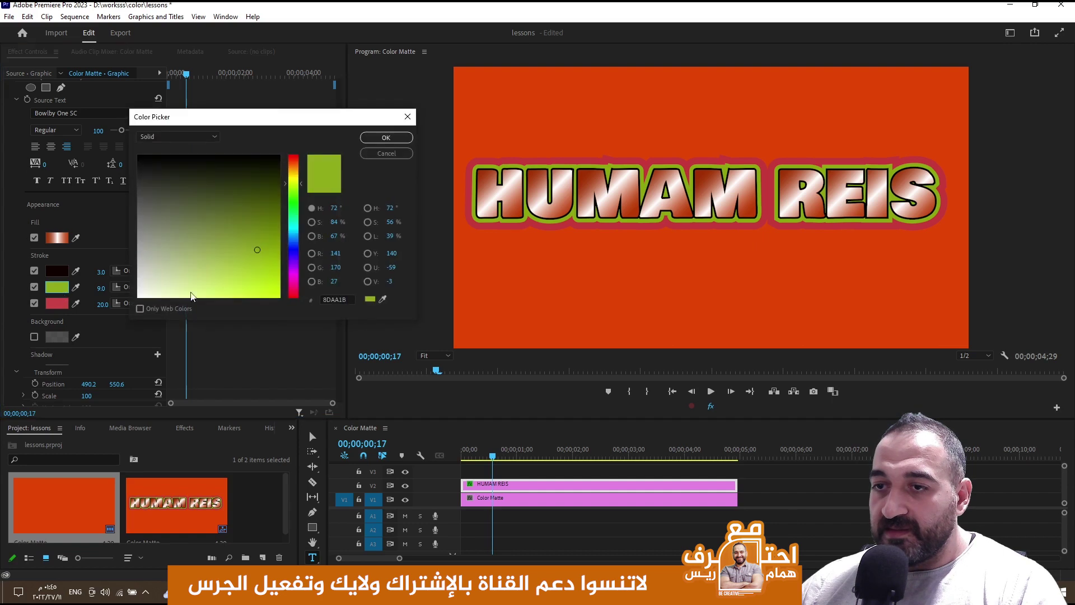
pyautogui.moveTo(233, 116); pyautogui.dragTo(198, 51)
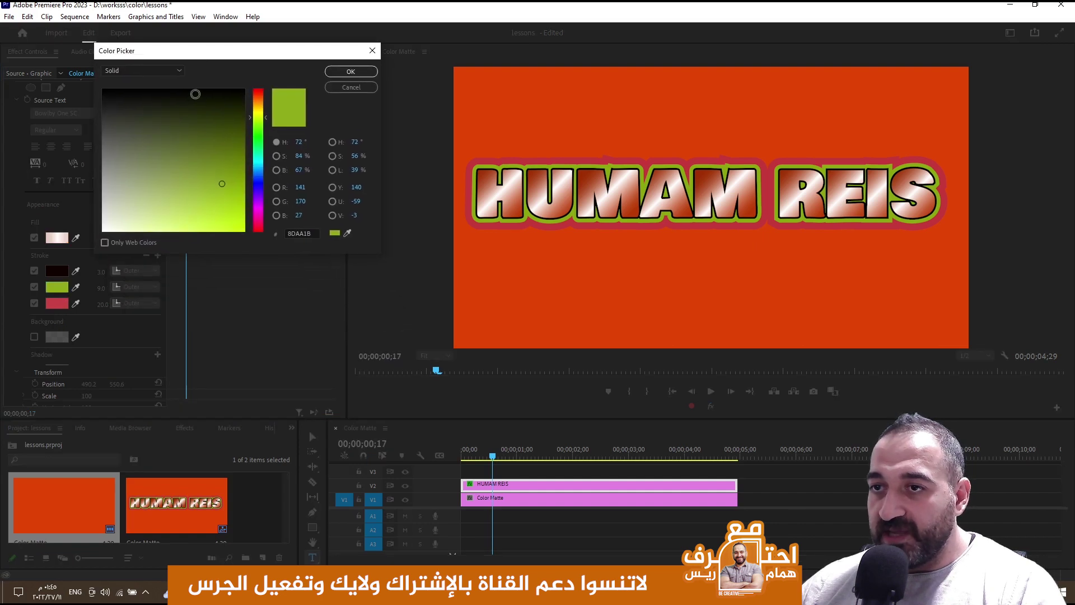
pyautogui.click(165, 69)
pyautogui.click(156, 89)
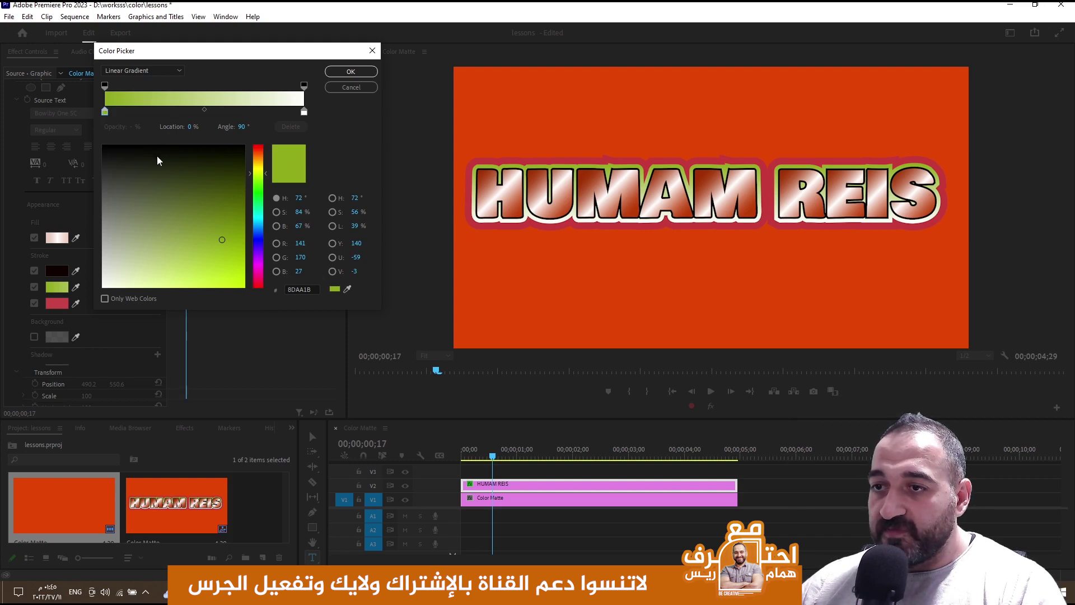
# - Make the gradient run from a darkened background orange (822807) to white at a 40° angle
pyautogui.click(350, 287)
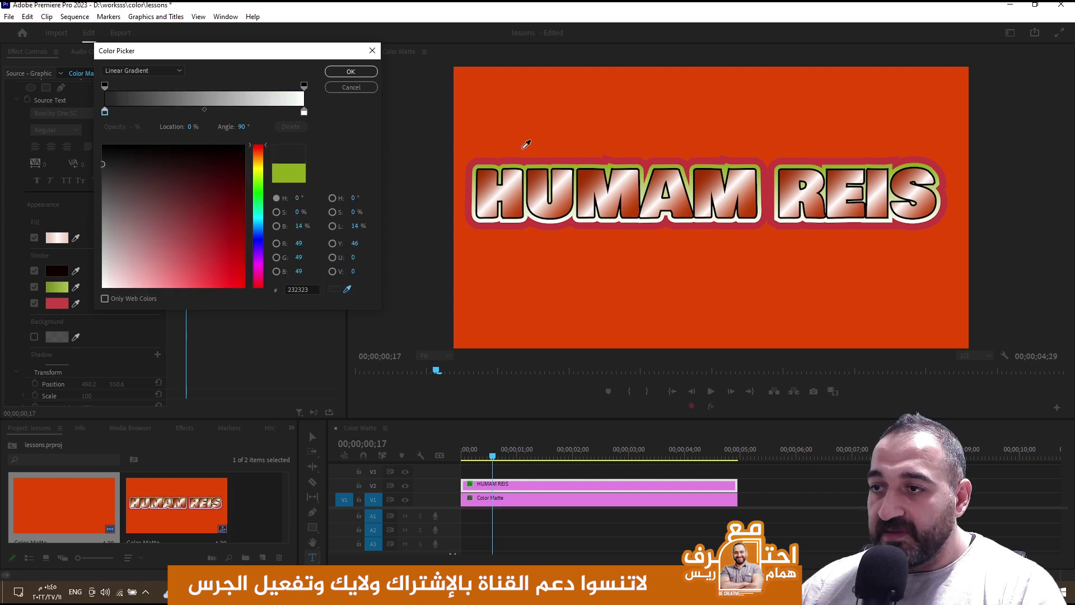
pyautogui.click(526, 144)
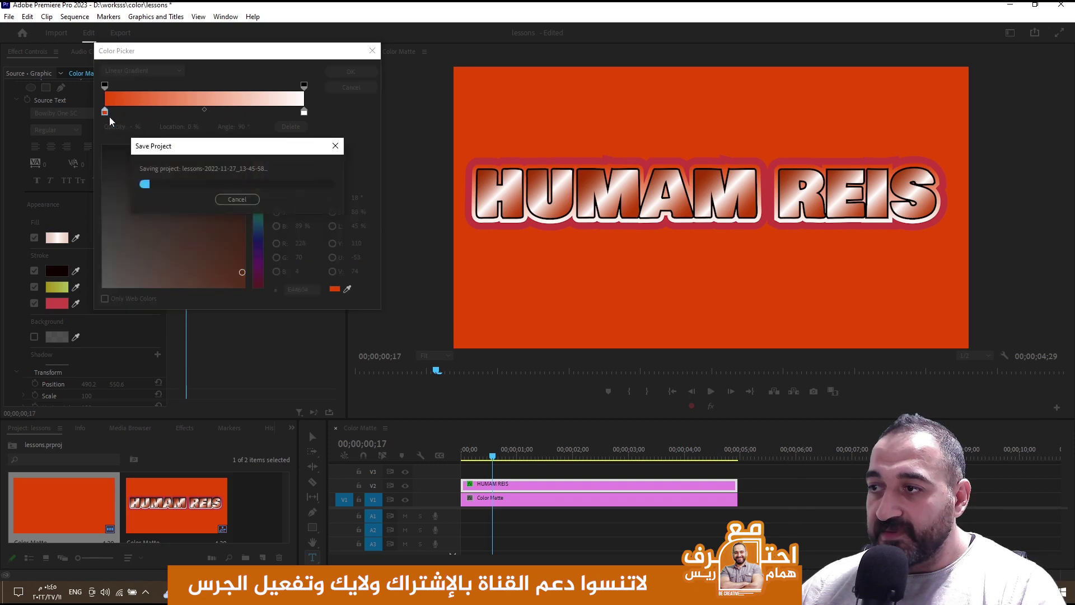
pyautogui.moveTo(241, 269); pyautogui.dragTo(238, 238)
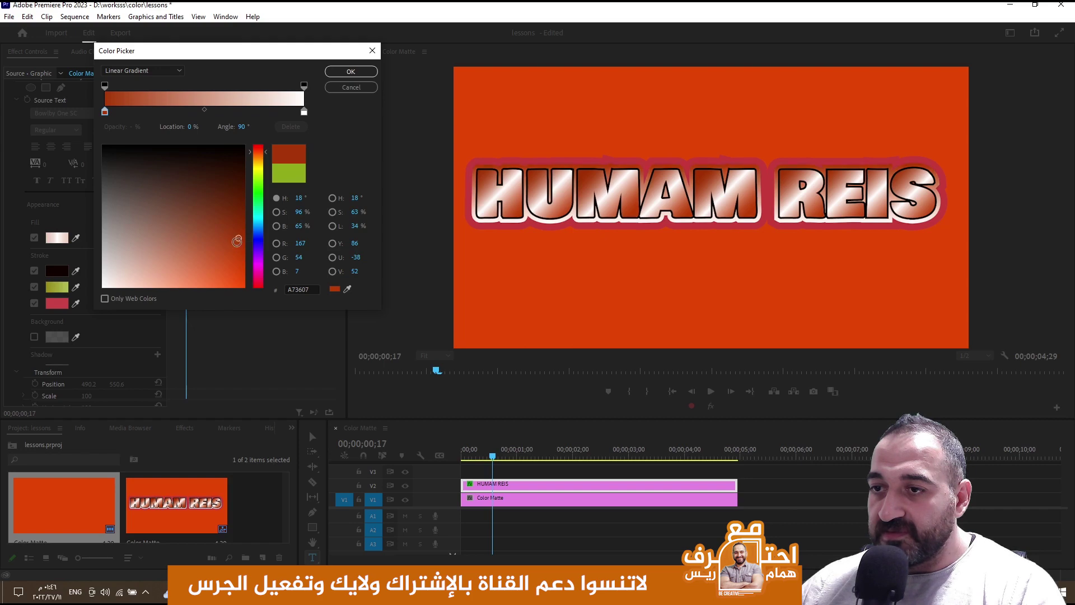
pyautogui.moveTo(233, 235); pyautogui.dragTo(234, 207)
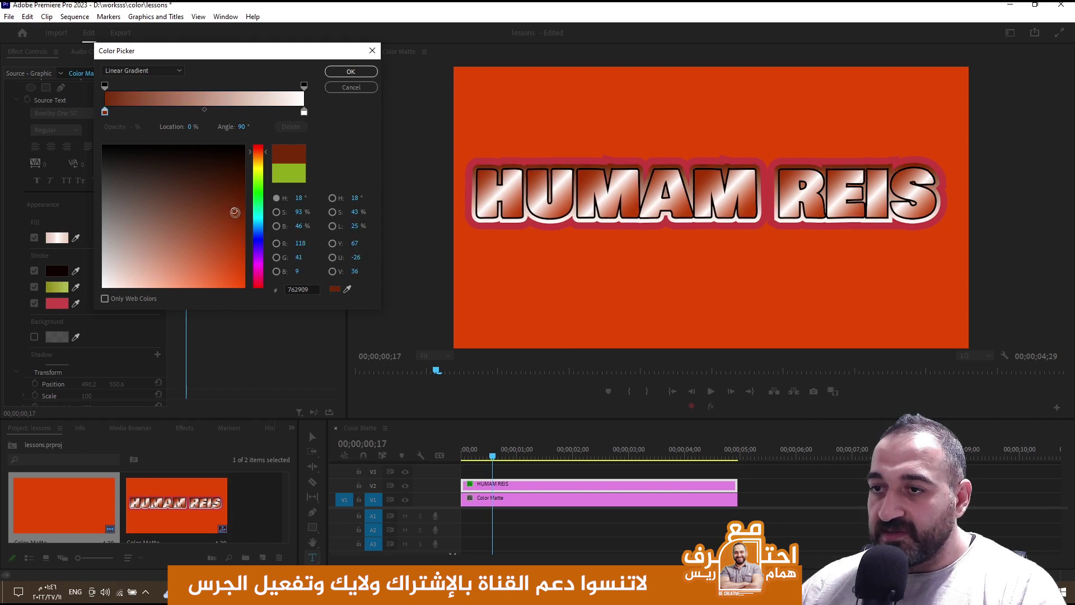
pyautogui.click(236, 217)
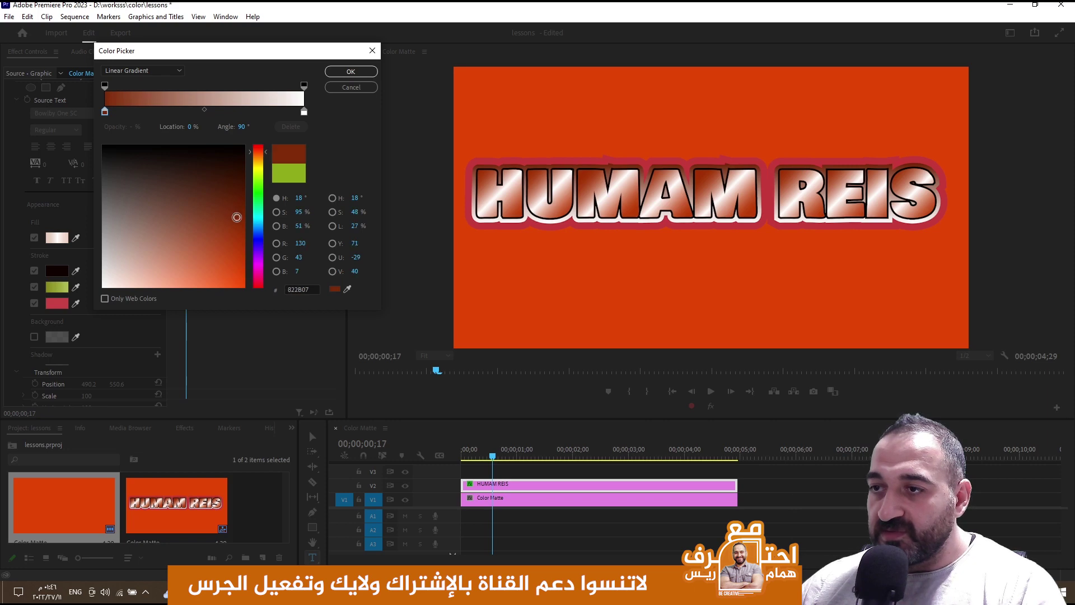
pyautogui.click(252, 127)
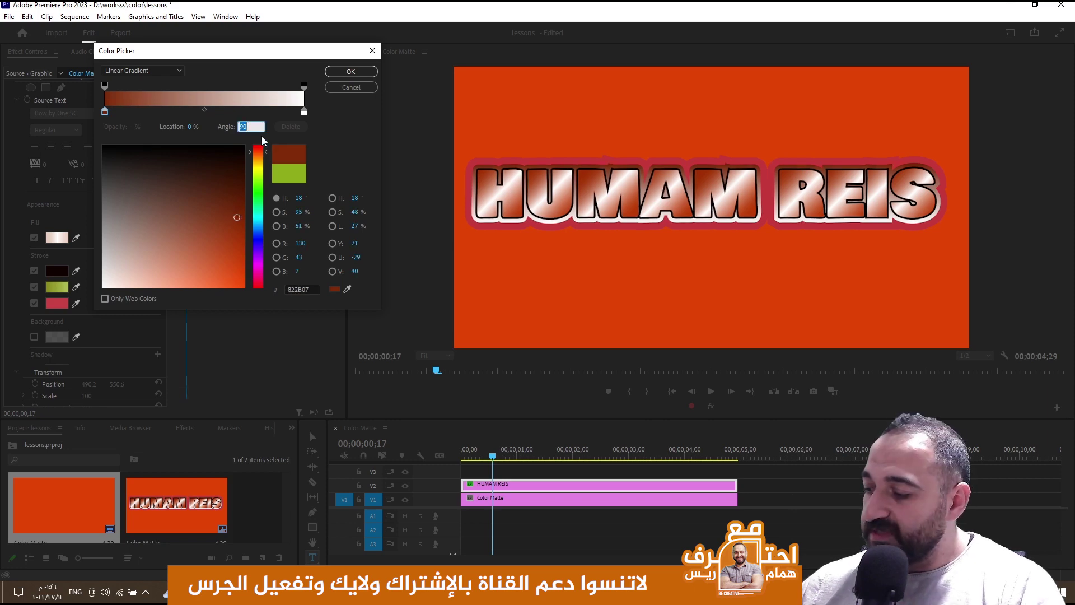
pyautogui.write('40')
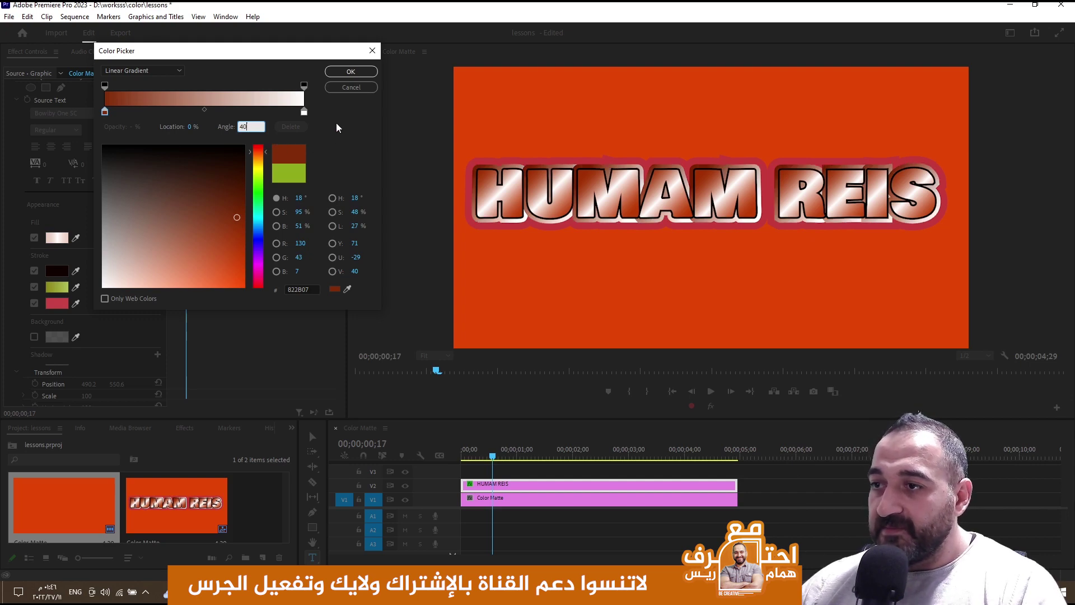
pyautogui.click(341, 72)
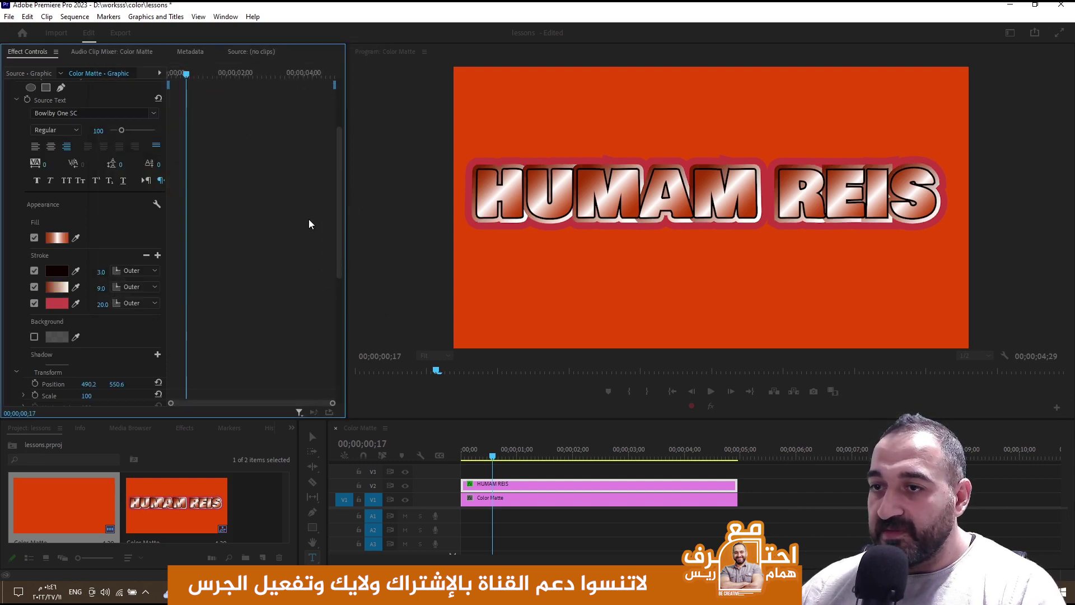
# - Give the red outer outline a linear gradient from dark rust 8A3411, sampled from the background, to white
pyautogui.click(59, 306)
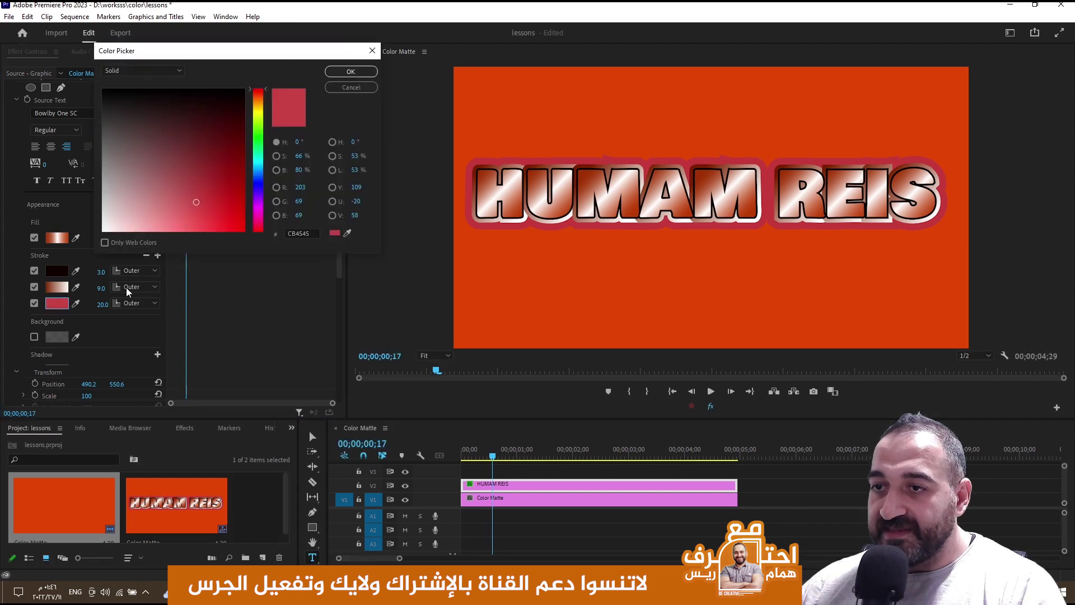
pyautogui.click(139, 71)
pyautogui.click(135, 94)
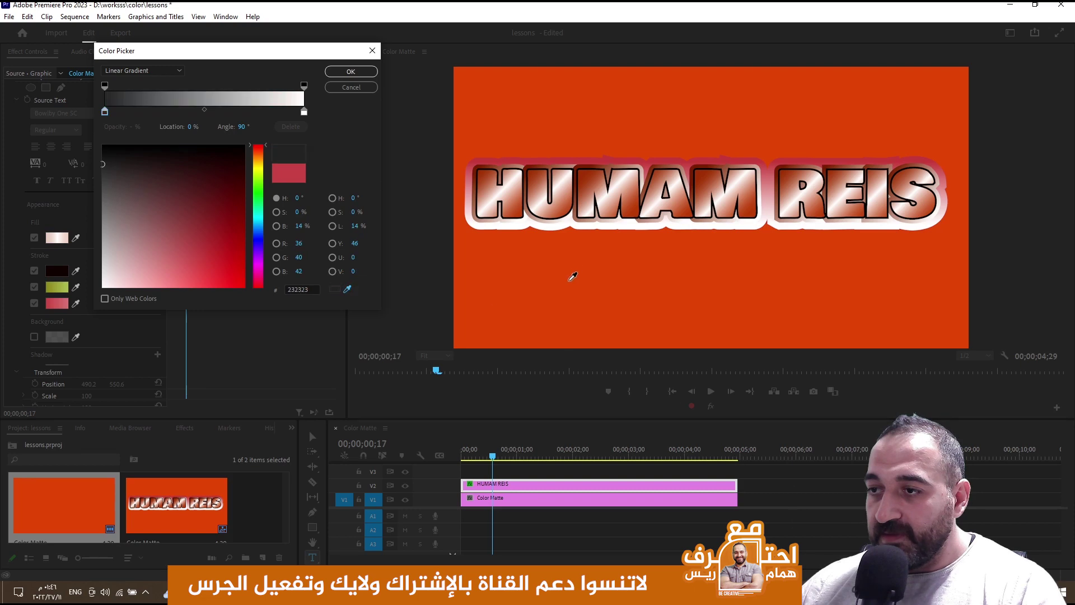
pyautogui.click(595, 247)
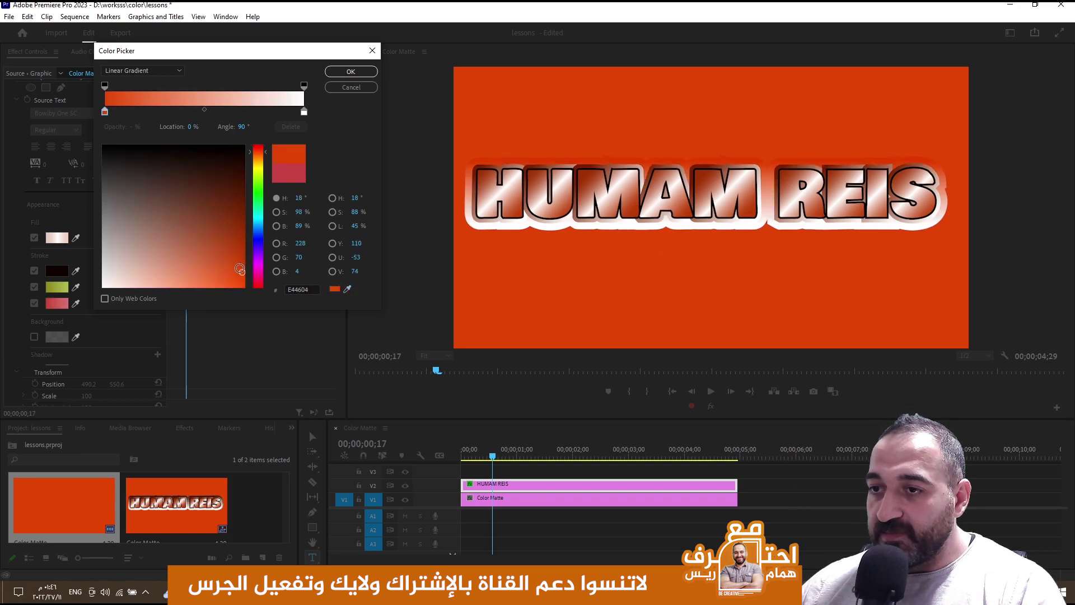
pyautogui.moveTo(239, 260); pyautogui.dragTo(230, 231)
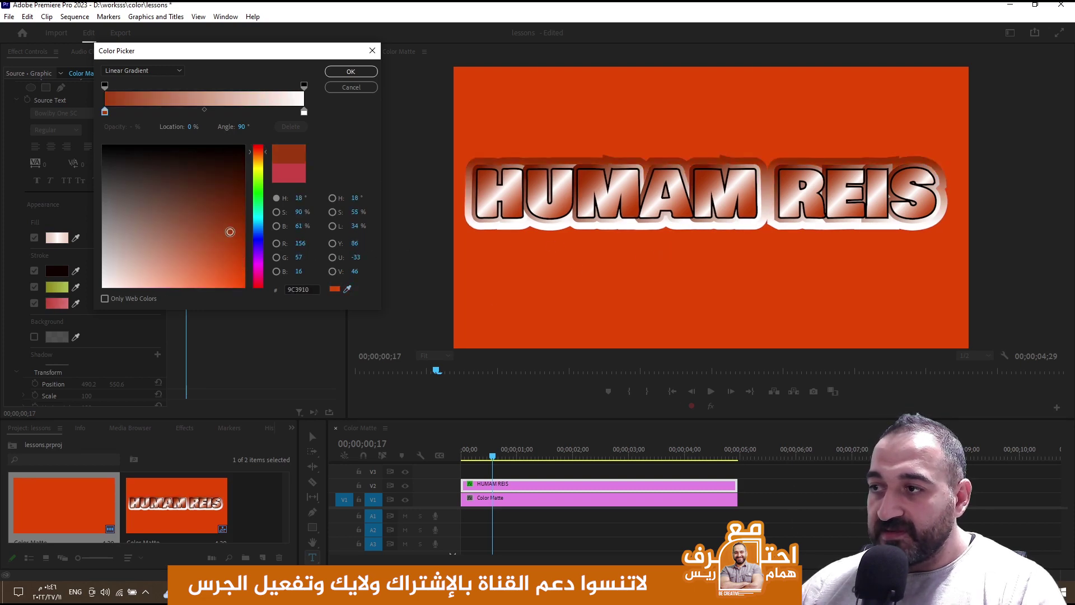
pyautogui.moveTo(228, 234); pyautogui.dragTo(227, 221)
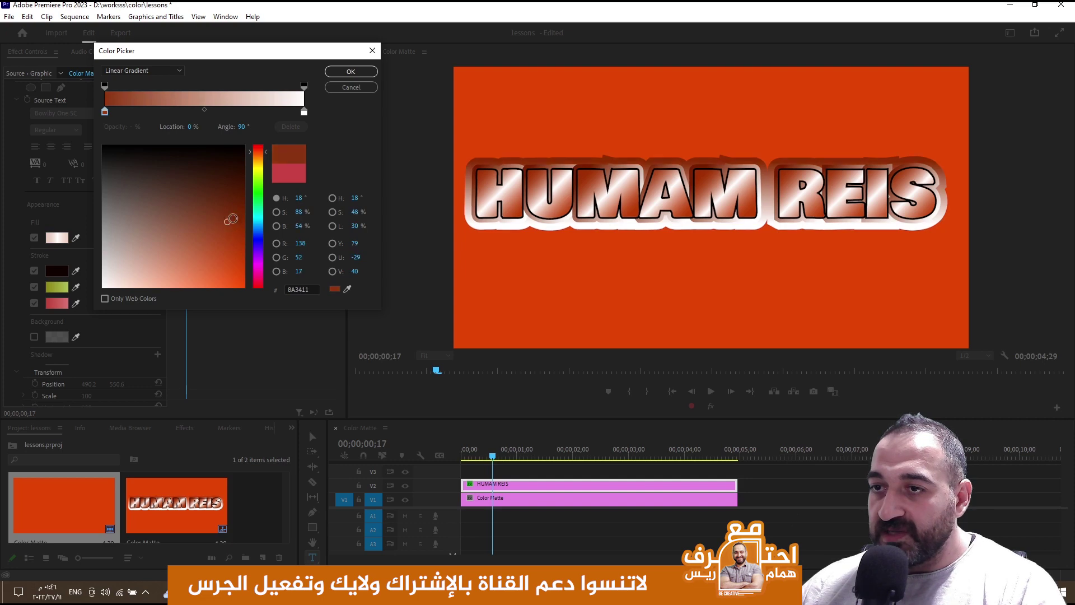
pyautogui.click(333, 75)
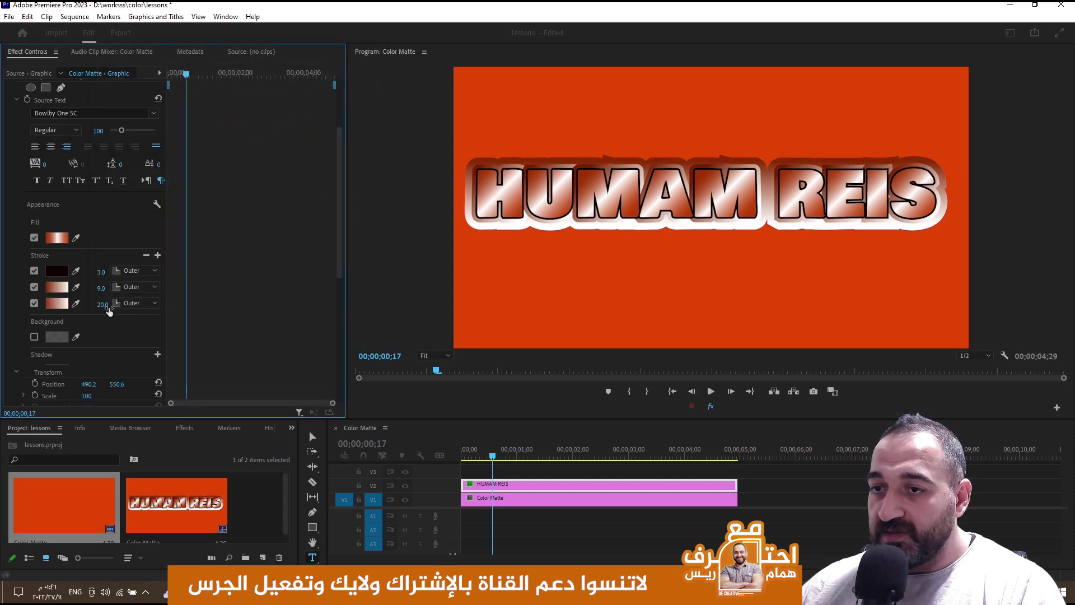
# - Narrow the outer outline width from 20 to 11 and increase the letter tracking slightly
pyautogui.moveTo(103, 304); pyautogui.dragTo(98, 304)
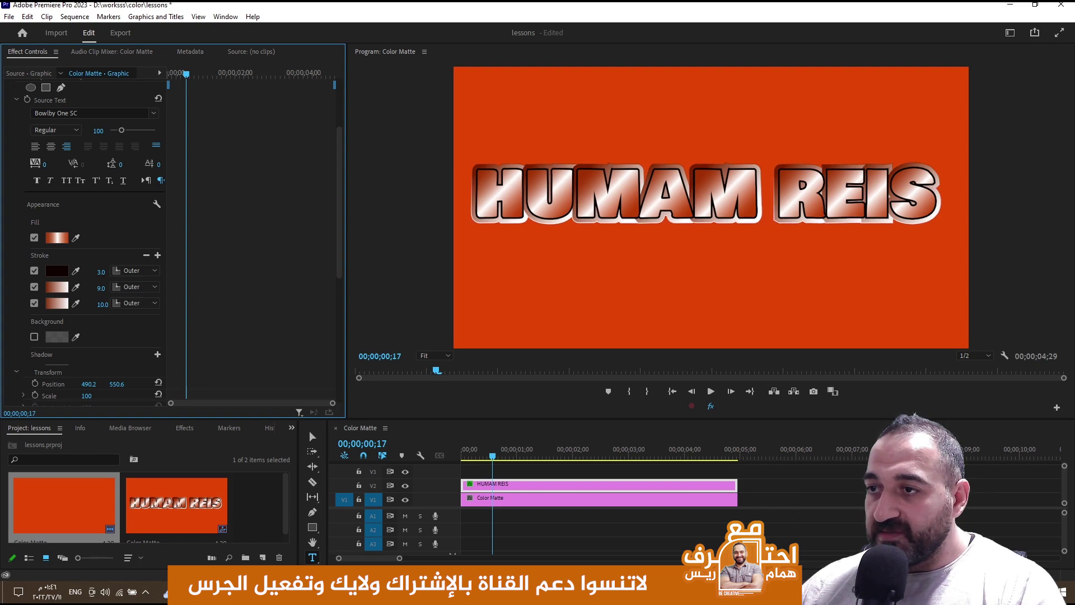
pyautogui.moveTo(98, 304); pyautogui.dragTo(98, 304)
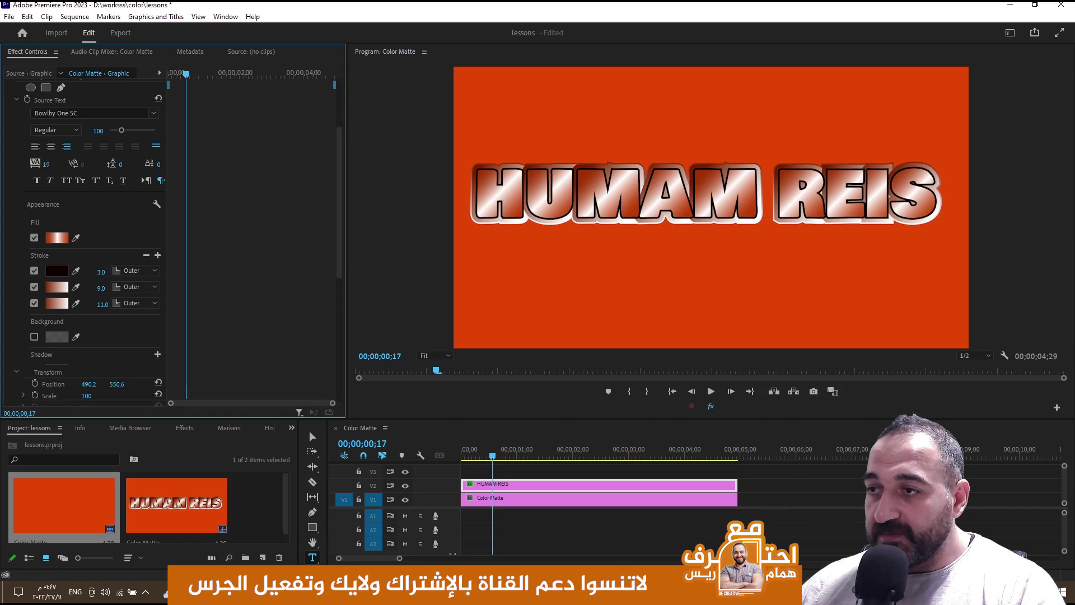
pyautogui.moveTo(46, 164)
pyautogui.mouseDown()
pyautogui.moveTo(112, 164)
pyautogui.moveTo(74, 179)
pyautogui.mouseUp()
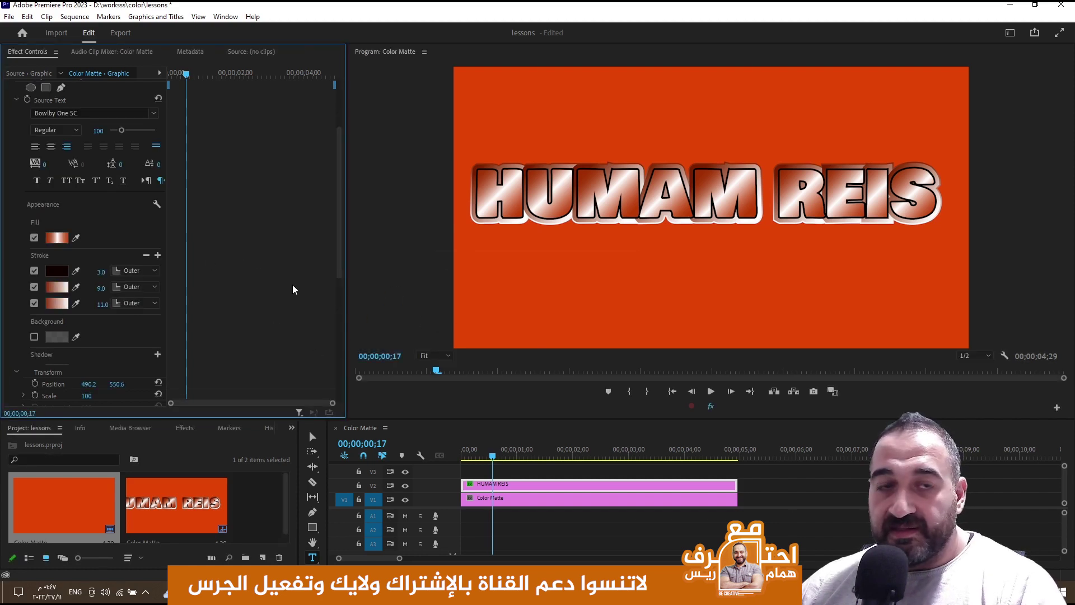
# - Try a darker start colour for the outer outline gradient, then discard the change
pyautogui.click(58, 304)
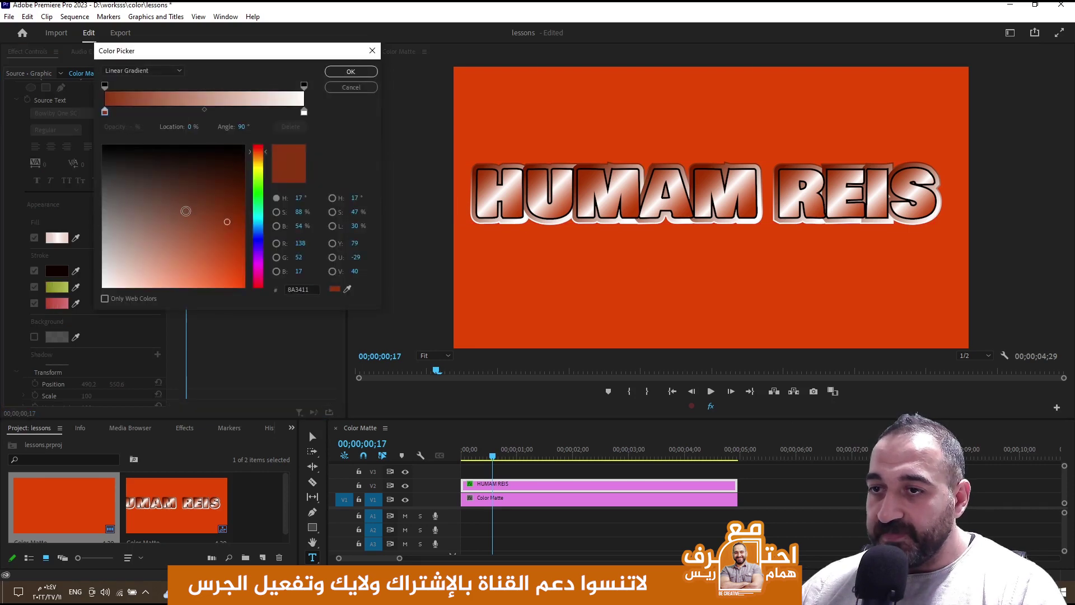
pyautogui.moveTo(223, 219); pyautogui.dragTo(218, 200)
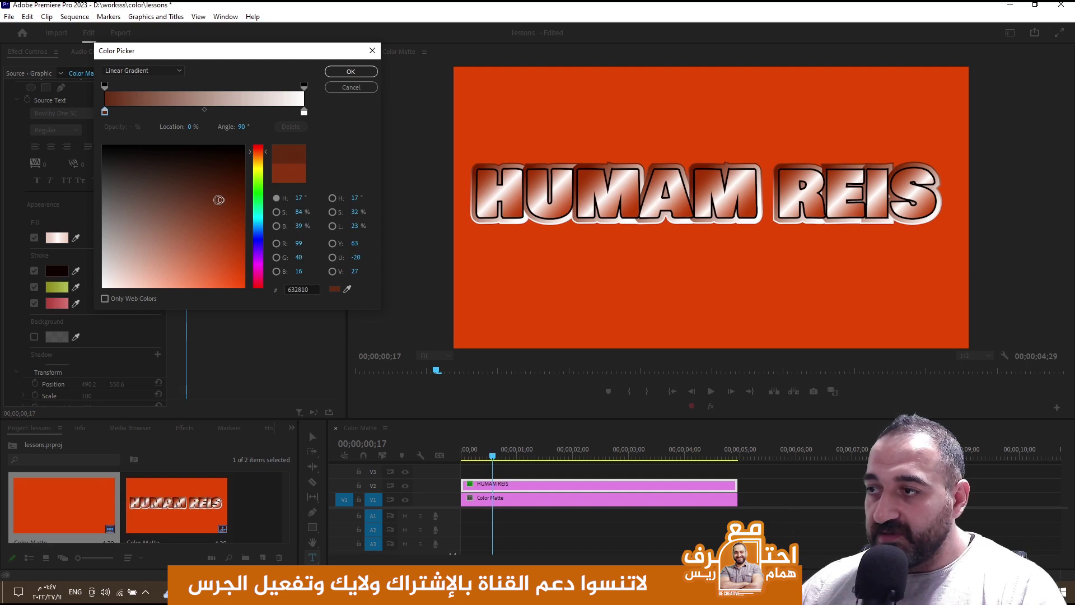
pyautogui.click(218, 200)
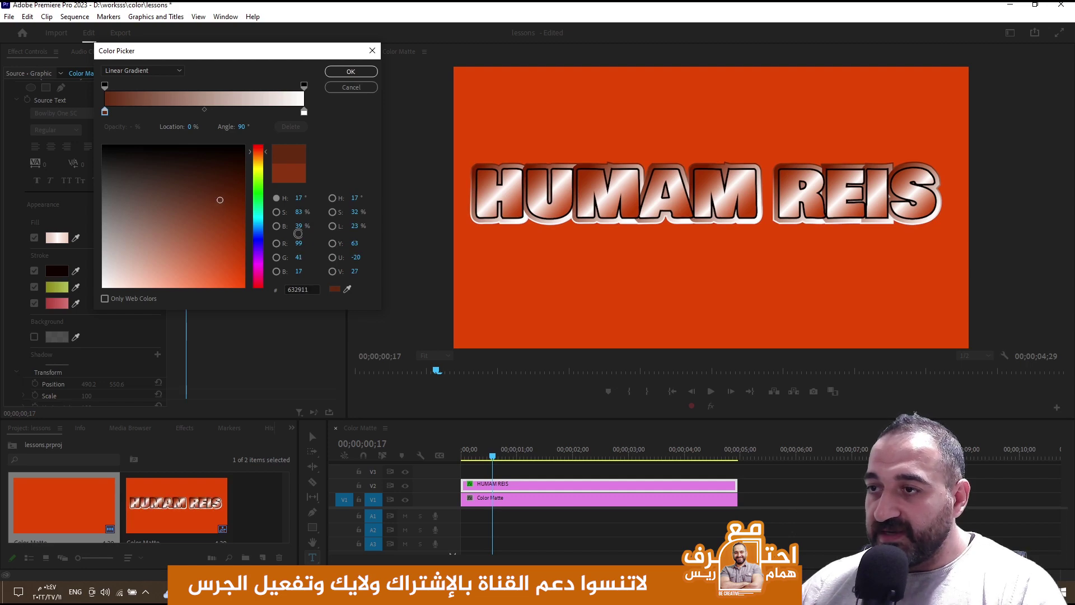
pyautogui.click(357, 87)
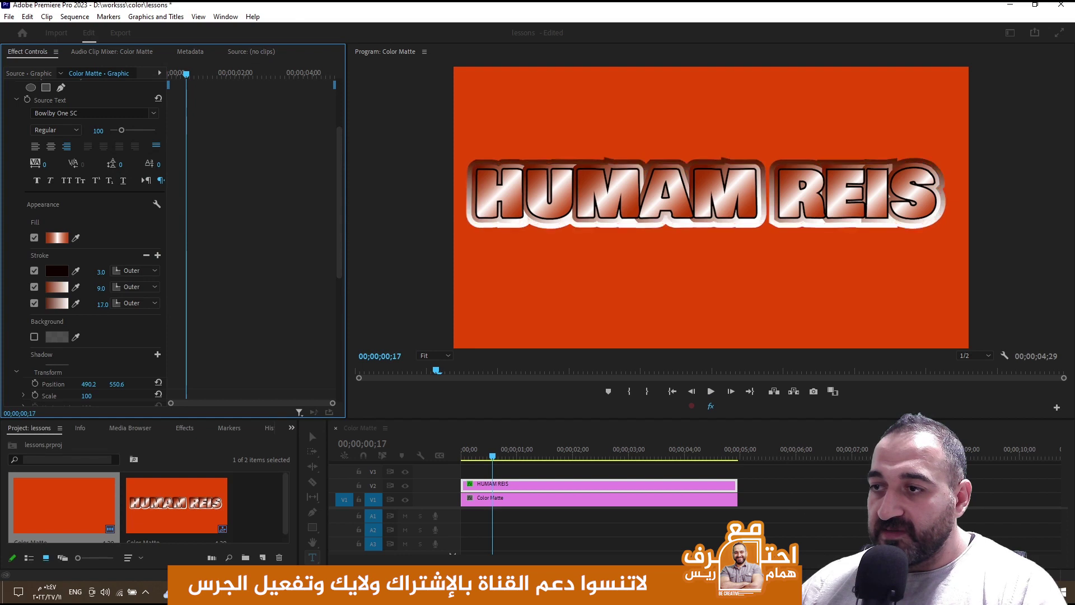
# - Keep the outer outline at 11 and set the second outline's width to 9.0
pyautogui.moveTo(102, 304); pyautogui.dragTo(89, 304)
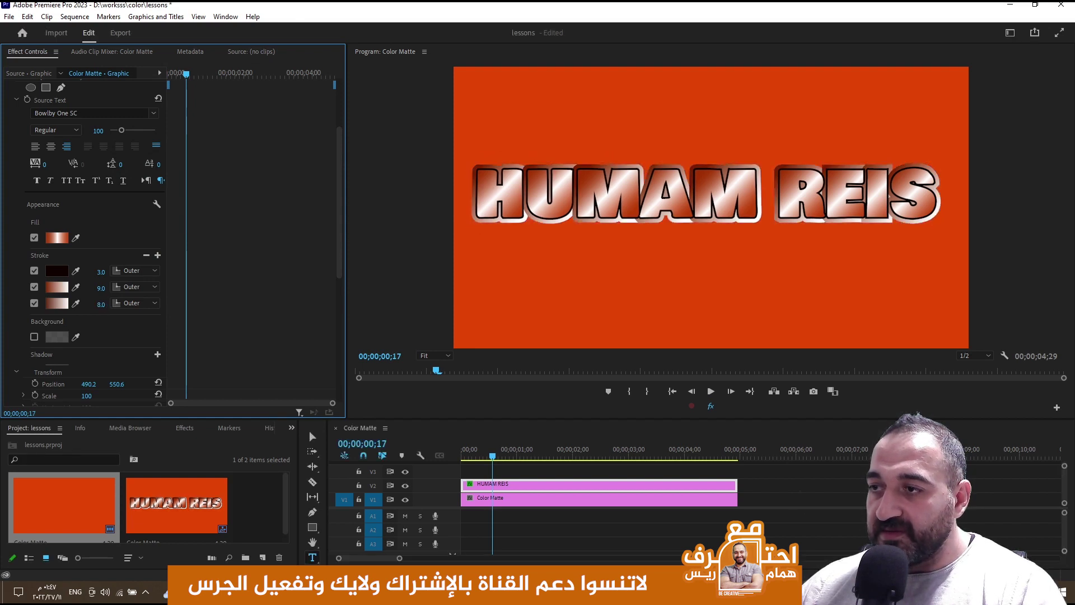
pyautogui.moveTo(101, 304); pyautogui.dragTo(115, 302)
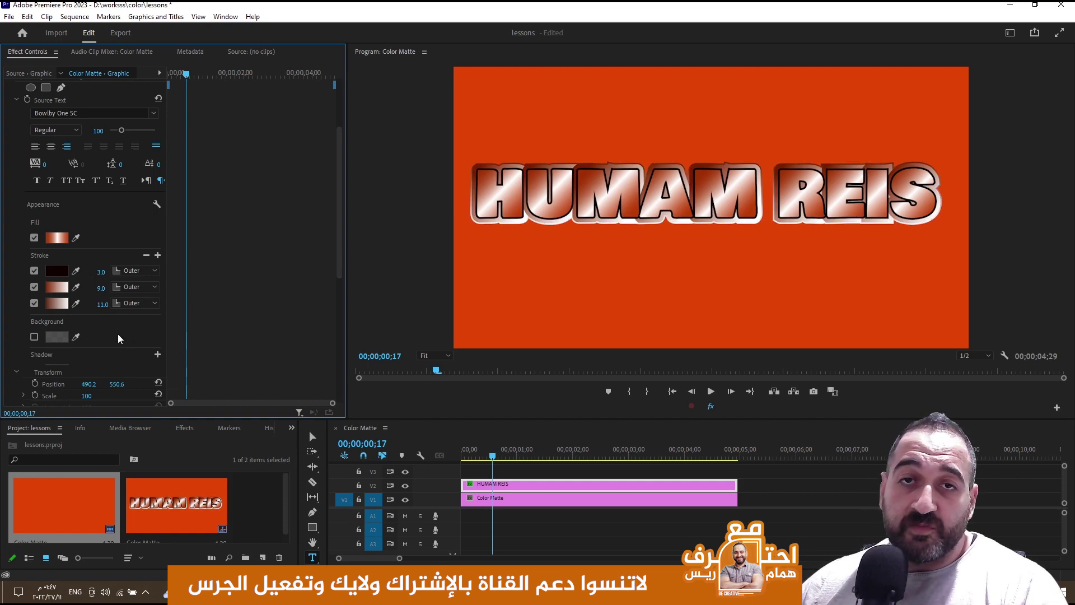
pyautogui.click(36, 291)
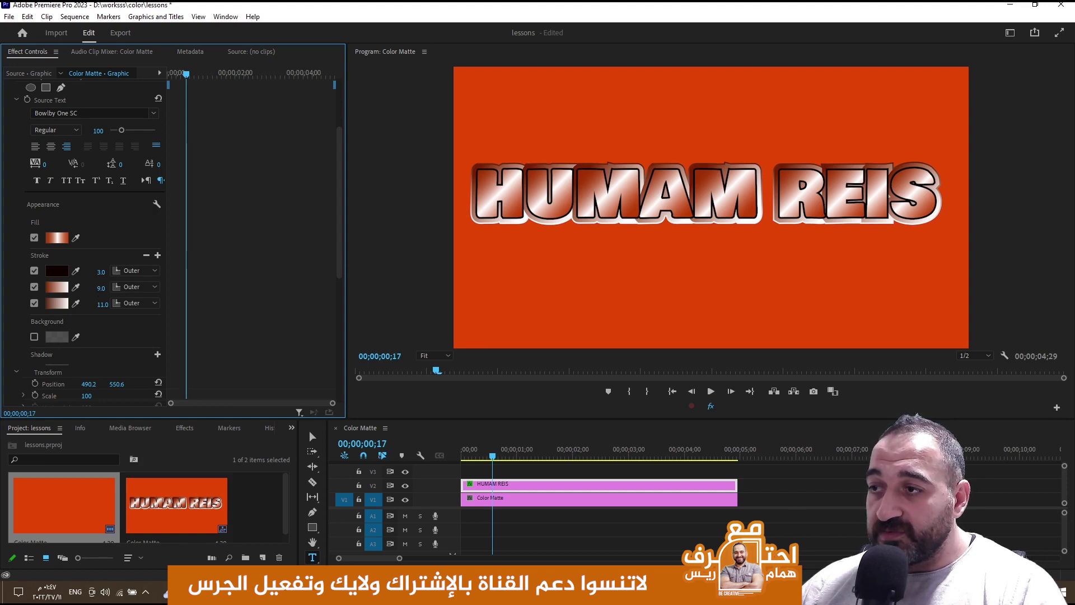
pyautogui.moveTo(101, 288); pyautogui.dragTo(78, 288)
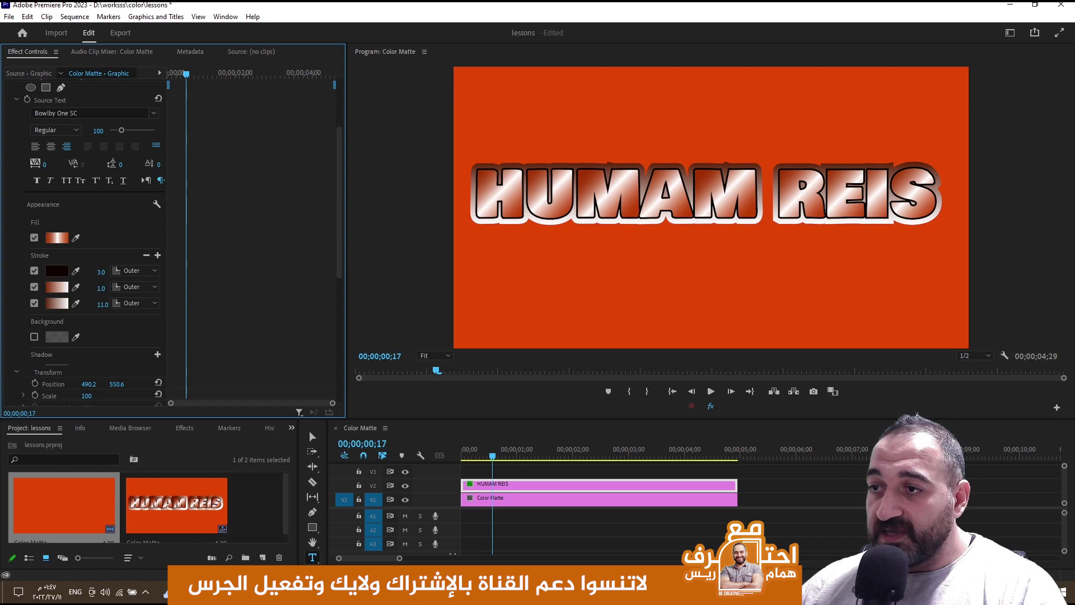
pyautogui.moveTo(100, 288); pyautogui.dragTo(129, 288)
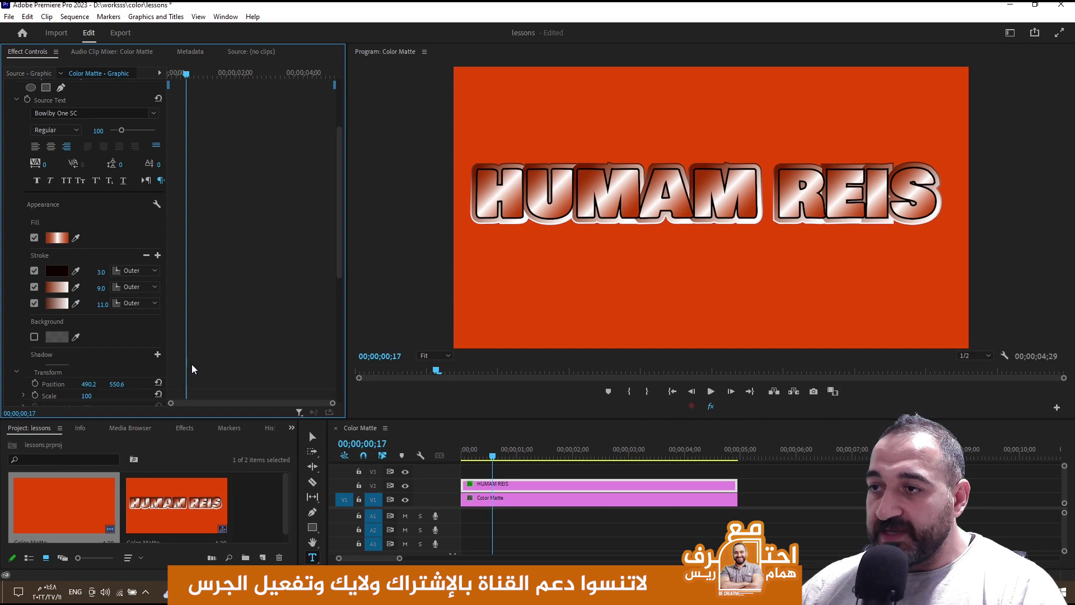
pyautogui.click(34, 336)
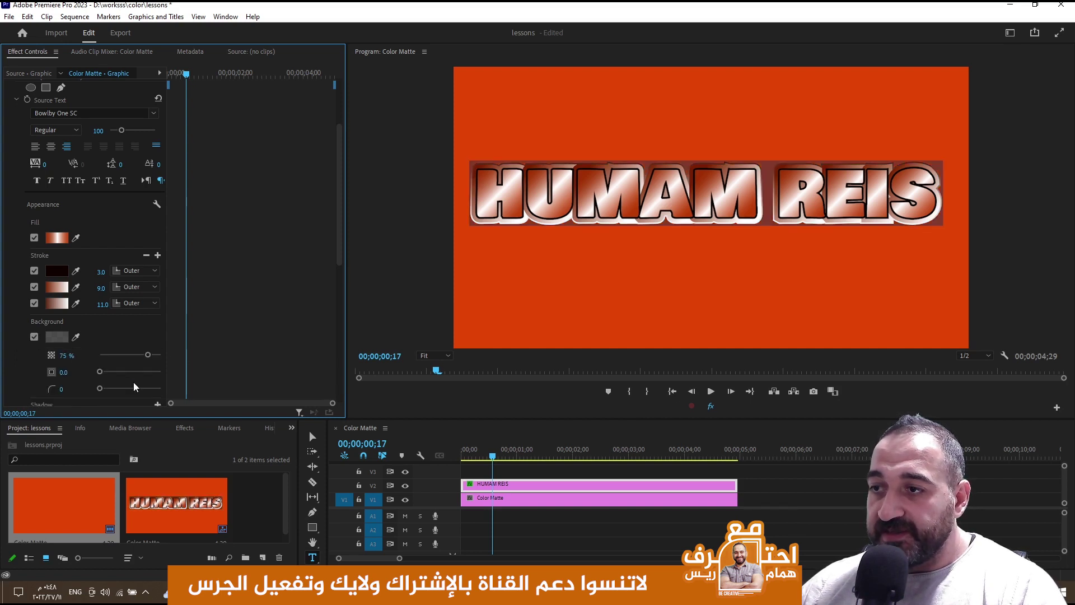
pyautogui.click(65, 338)
pyautogui.moveTo(426, 191); pyautogui.dragTo(186, 102)
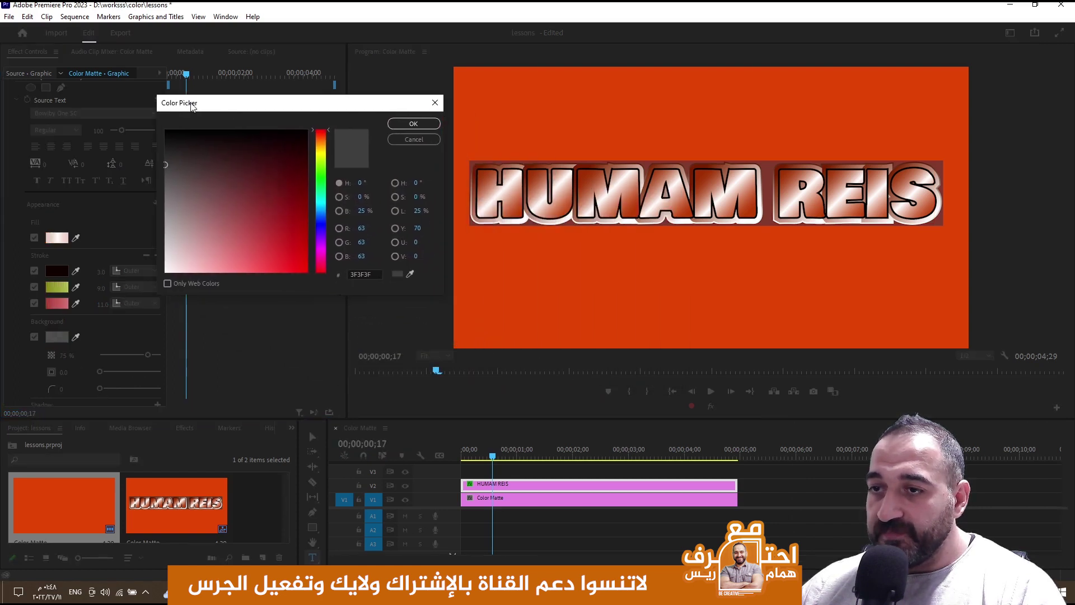
pyautogui.moveTo(234, 213); pyautogui.dragTo(135, 281)
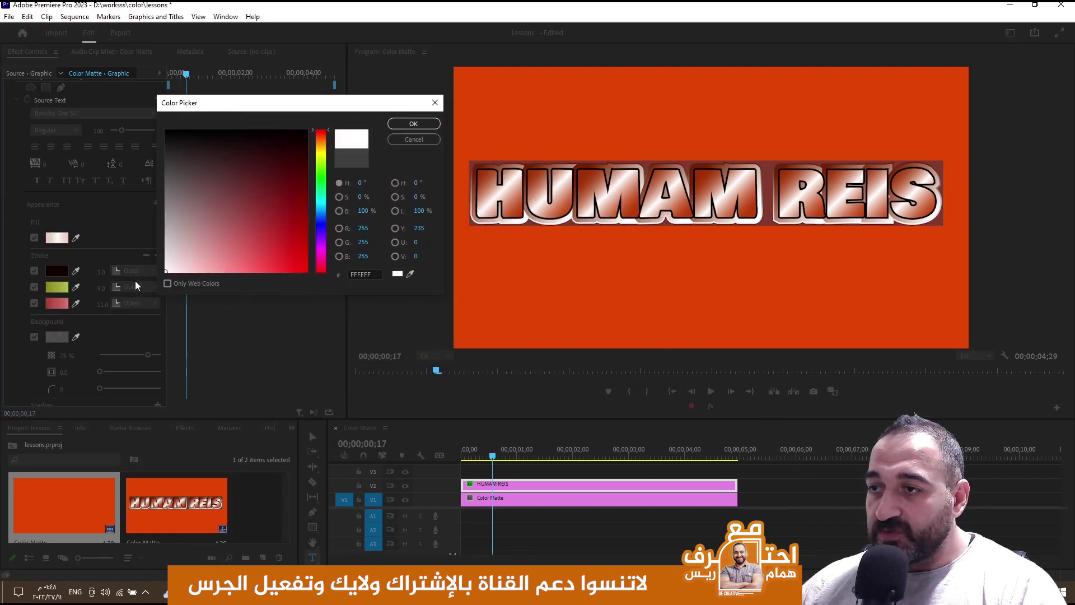
pyautogui.moveTo(274, 191); pyautogui.dragTo(280, 135)
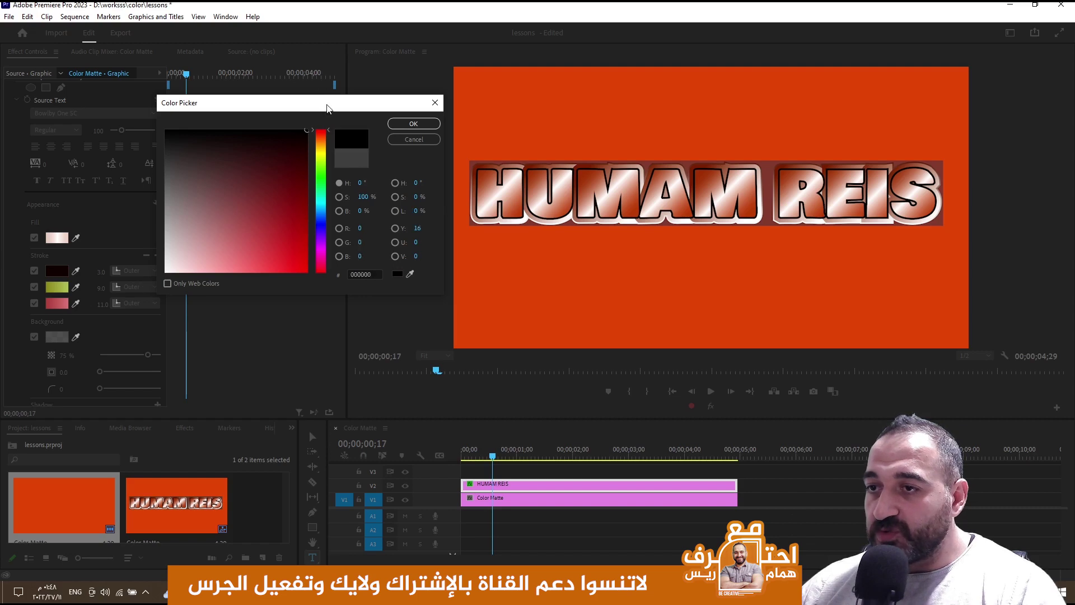
pyautogui.click(413, 123)
pyautogui.moveTo(160, 354); pyautogui.dragTo(167, 355)
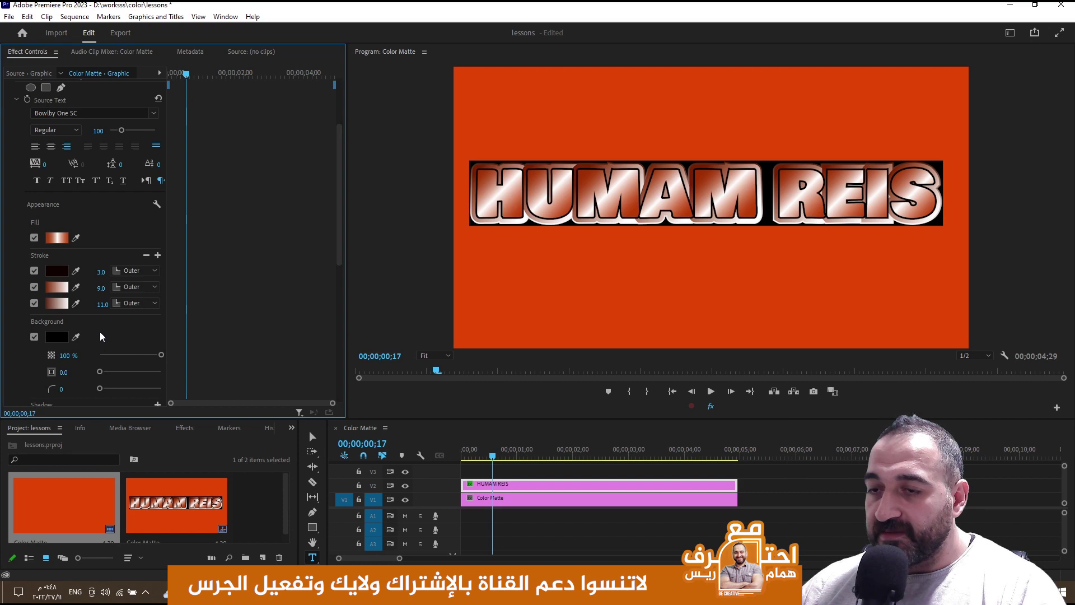
pyautogui.scroll(-1, 99, 332)
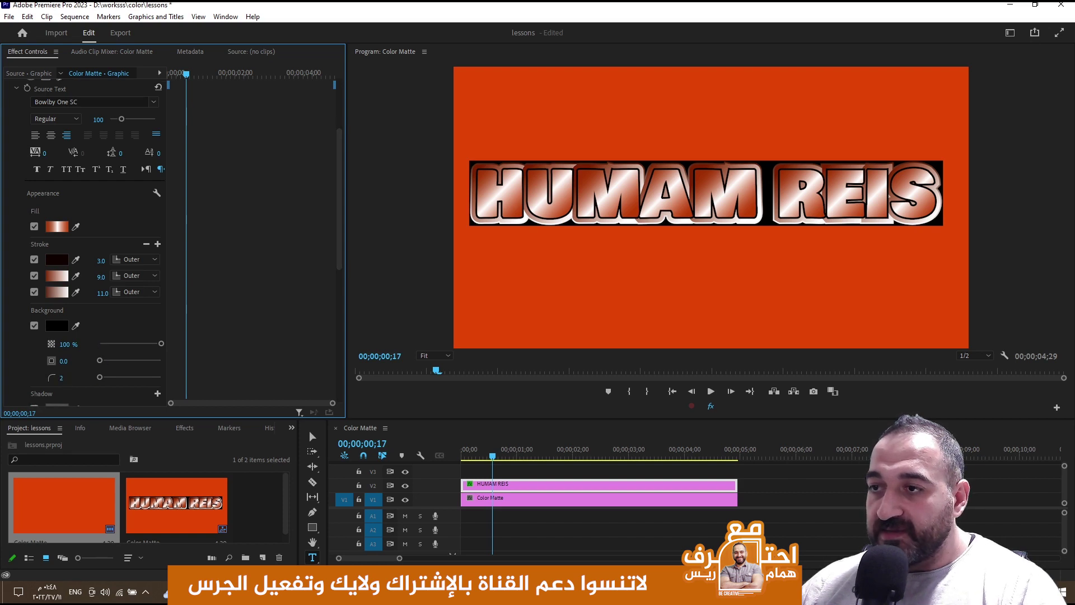
pyautogui.moveTo(62, 377)
pyautogui.mouseDown()
pyautogui.moveTo(142, 364)
pyautogui.moveTo(107, 357)
pyautogui.mouseUp()
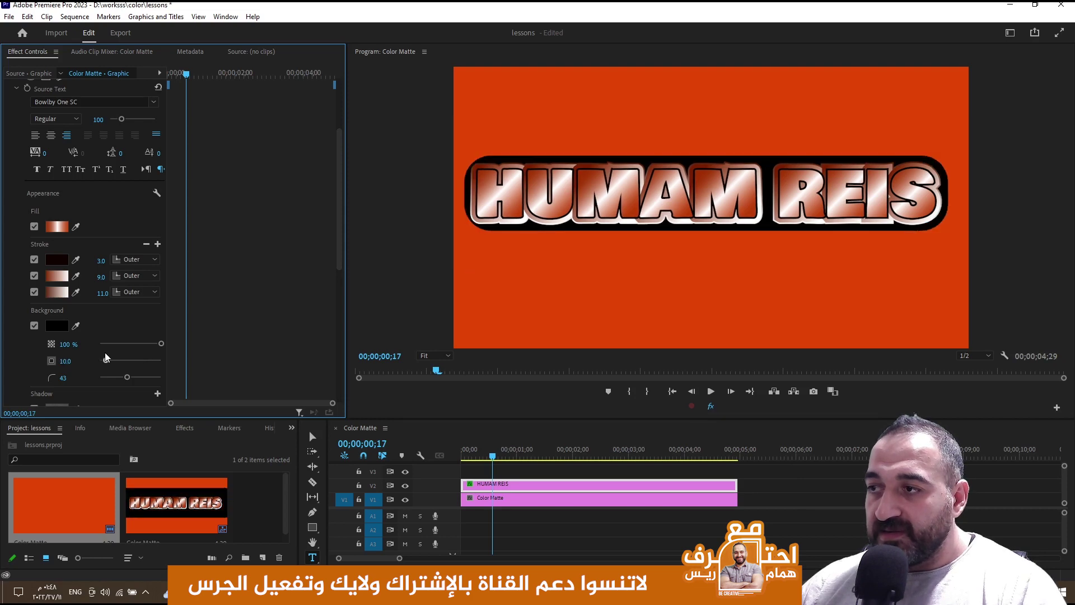
pyautogui.click(33, 325)
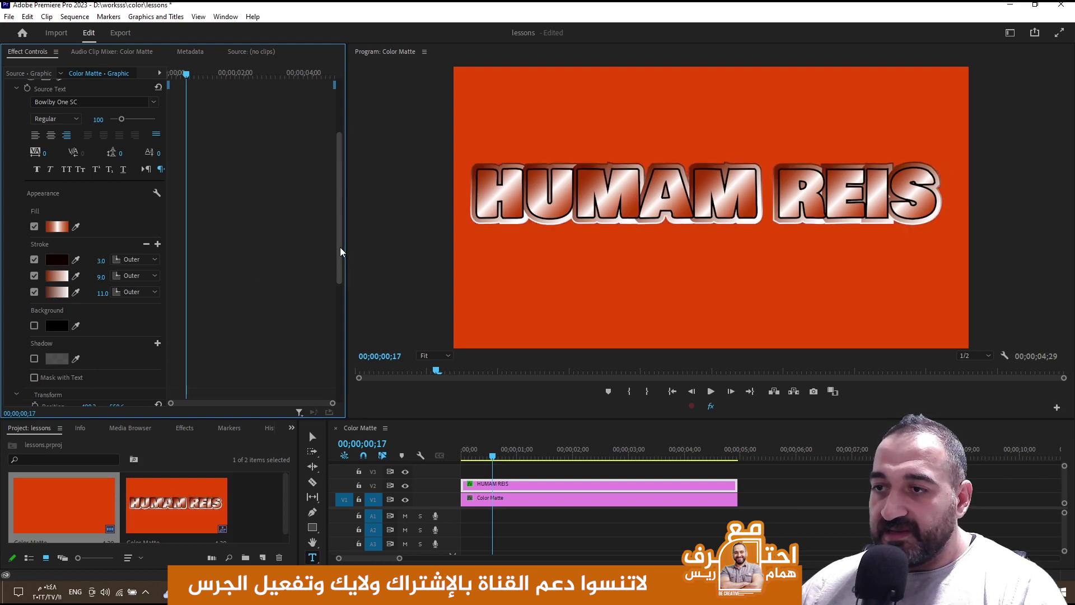
# - Save the project and keyframe the title's Position at 0;00 with X 1341.5, off the left edge
pyautogui.moveTo(340, 247)
pyautogui.mouseDown()
pyautogui.moveTo(334, 288)
pyautogui.moveTo(337, 214)
pyautogui.mouseUp()
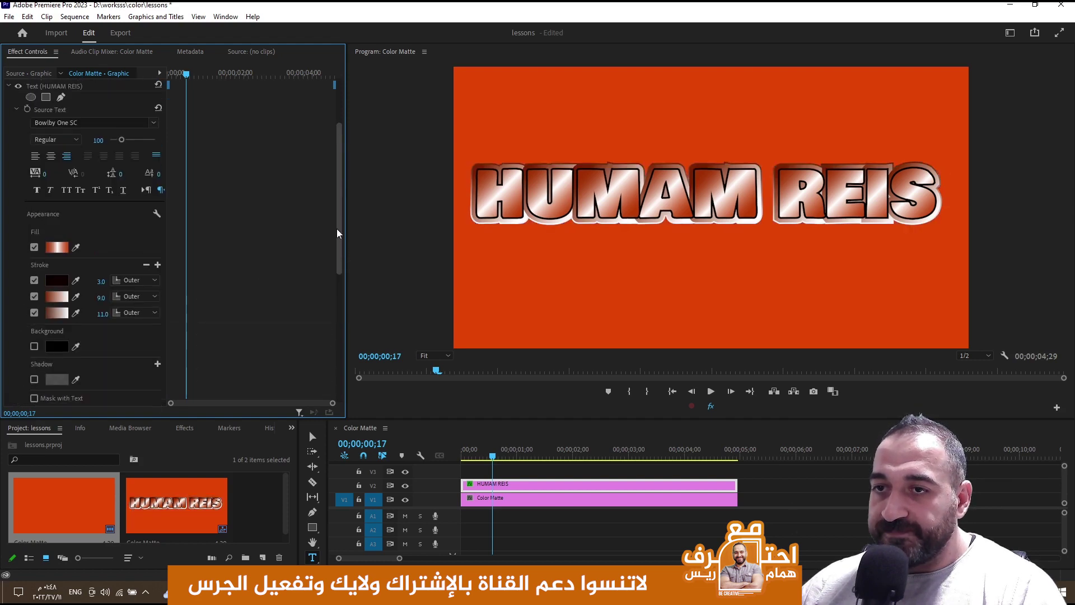
pyautogui.hotkey('ctrl', 's')
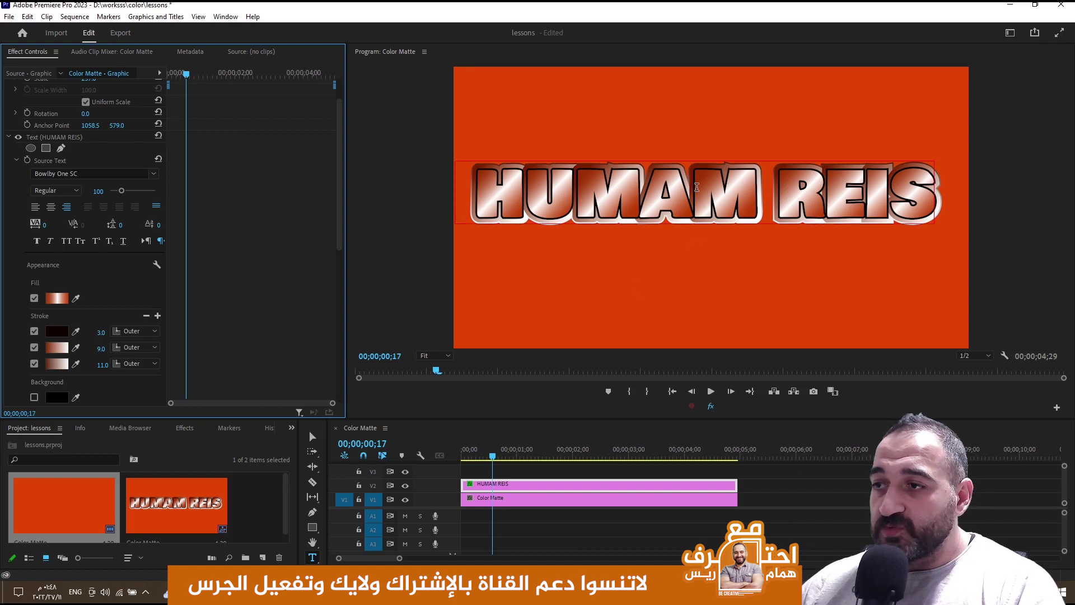
pyautogui.moveTo(488, 456); pyautogui.dragTo(450, 495)
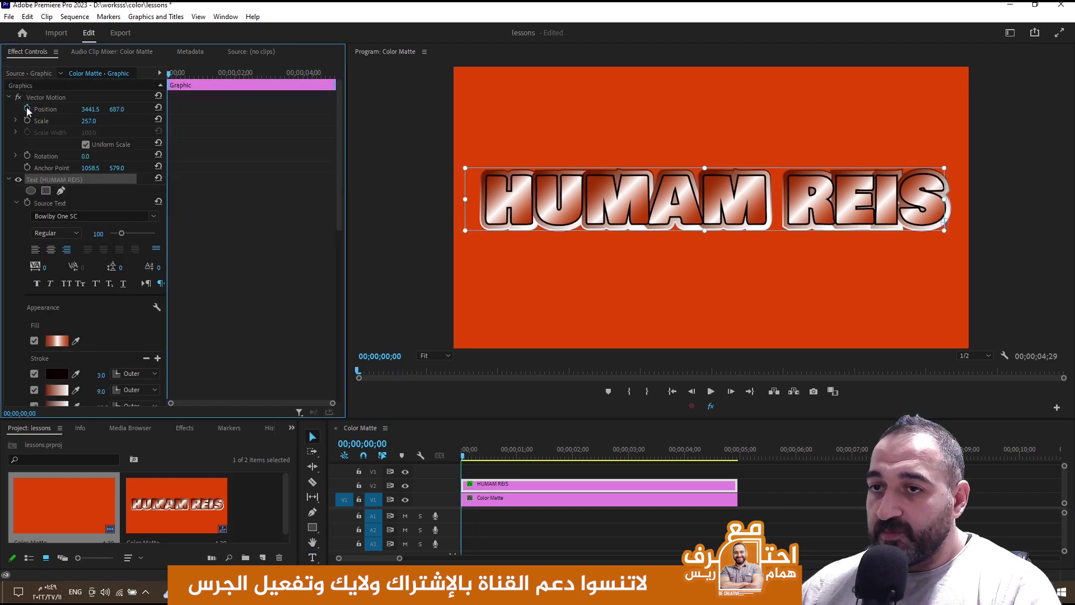
pyautogui.click(39, 109)
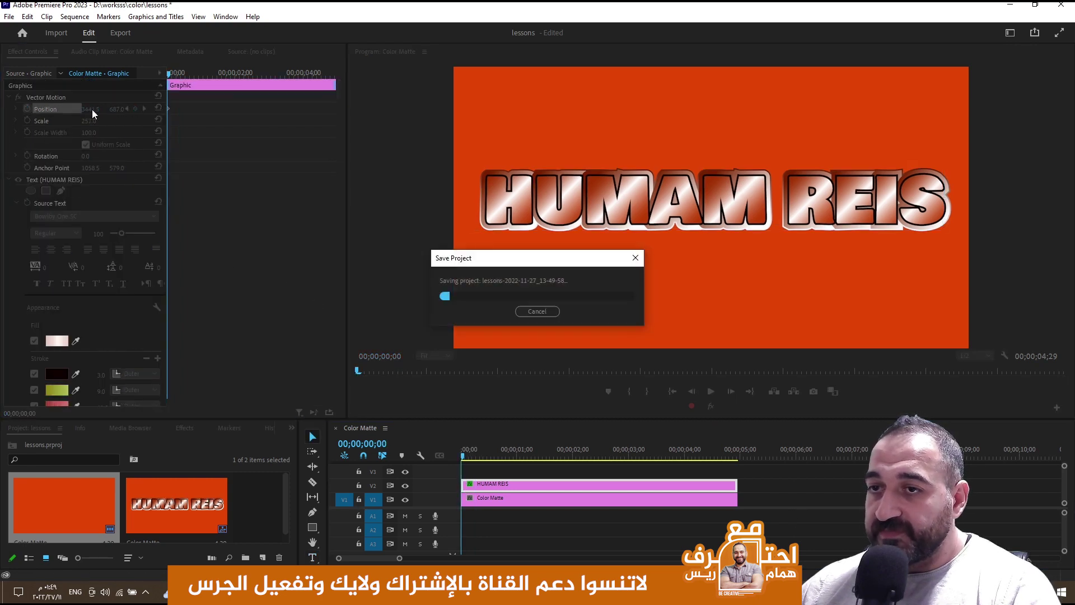
pyautogui.moveTo(92, 109)
pyautogui.mouseDown()
pyautogui.moveTo(67, 109)
pyautogui.moveTo(102, 113)
pyautogui.moveTo(84, 110)
pyautogui.mouseUp()
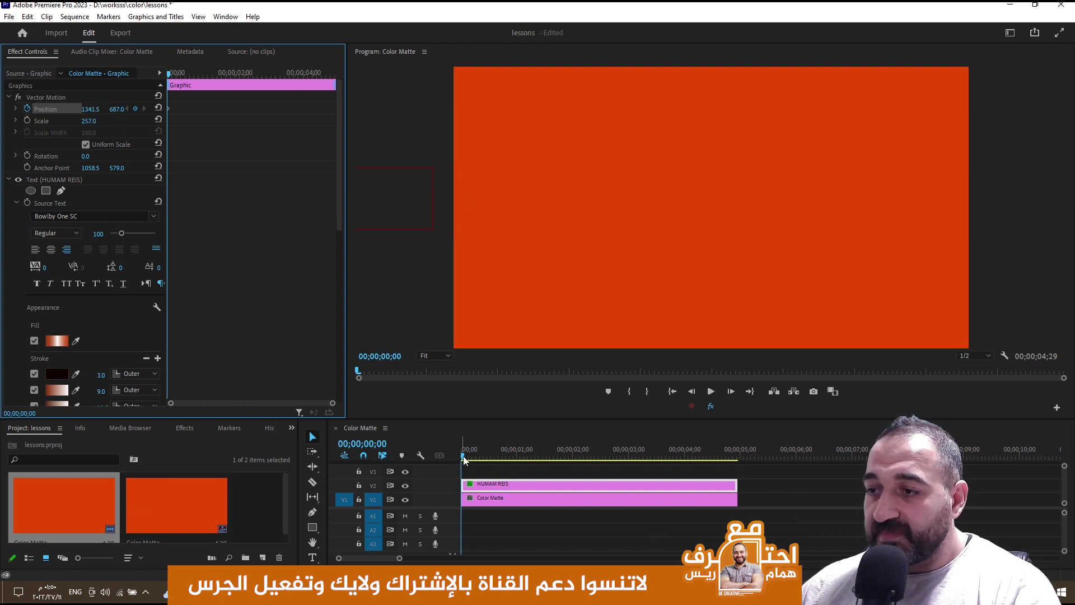
# - At 4;04, set Position X to 5587.5 so the title exits past the right edge
pyautogui.moveTo(463, 459)
pyautogui.mouseDown()
pyautogui.moveTo(707, 470)
pyautogui.moveTo(692, 463)
pyautogui.mouseUp()
pyautogui.moveTo(86, 109); pyautogui.dragTo(224, 110)
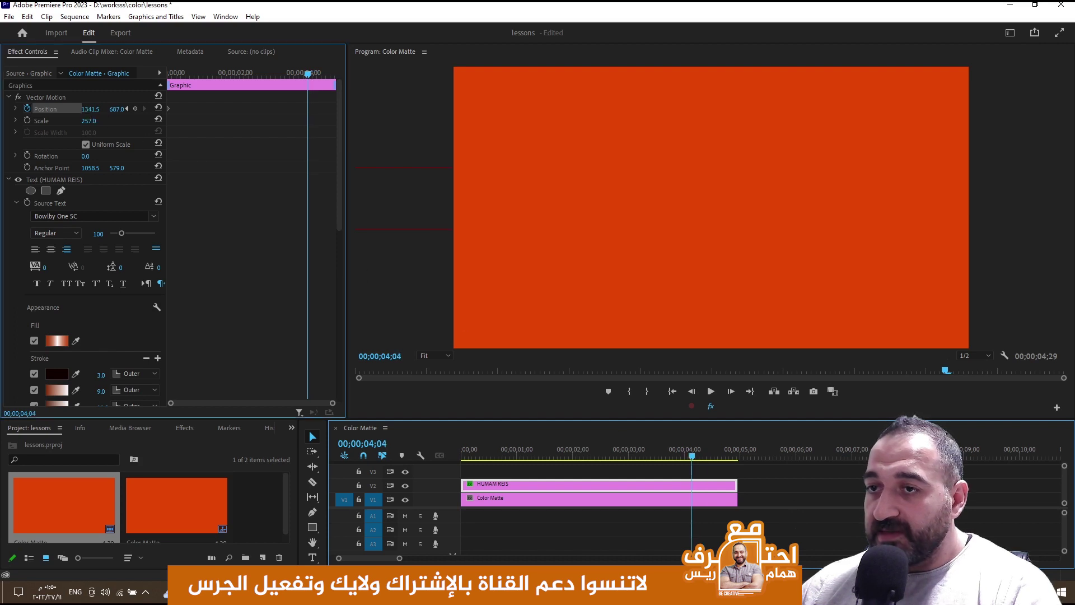
pyautogui.moveTo(91, 109); pyautogui.dragTo(147, 112)
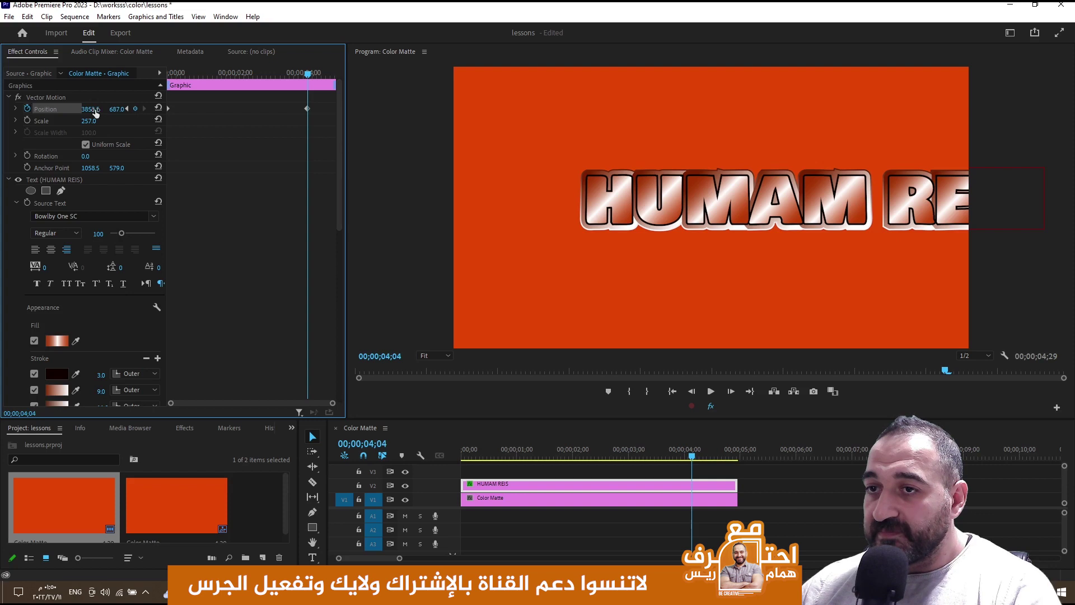
pyautogui.moveTo(91, 109); pyautogui.dragTo(168, 109)
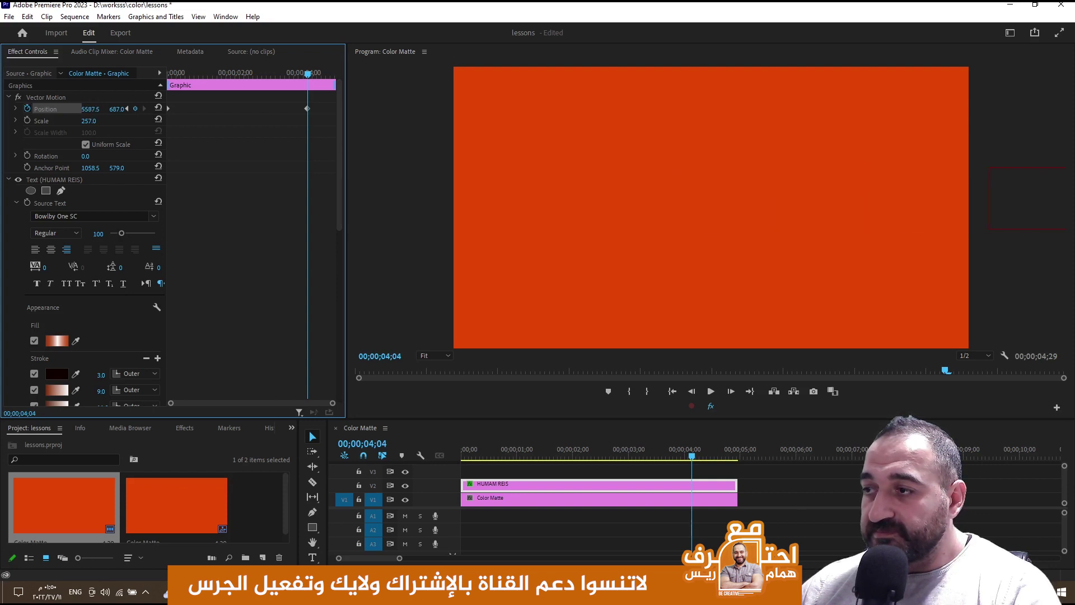
# - Play the sliding title animation from the sequence start
pyautogui.click(424, 452)
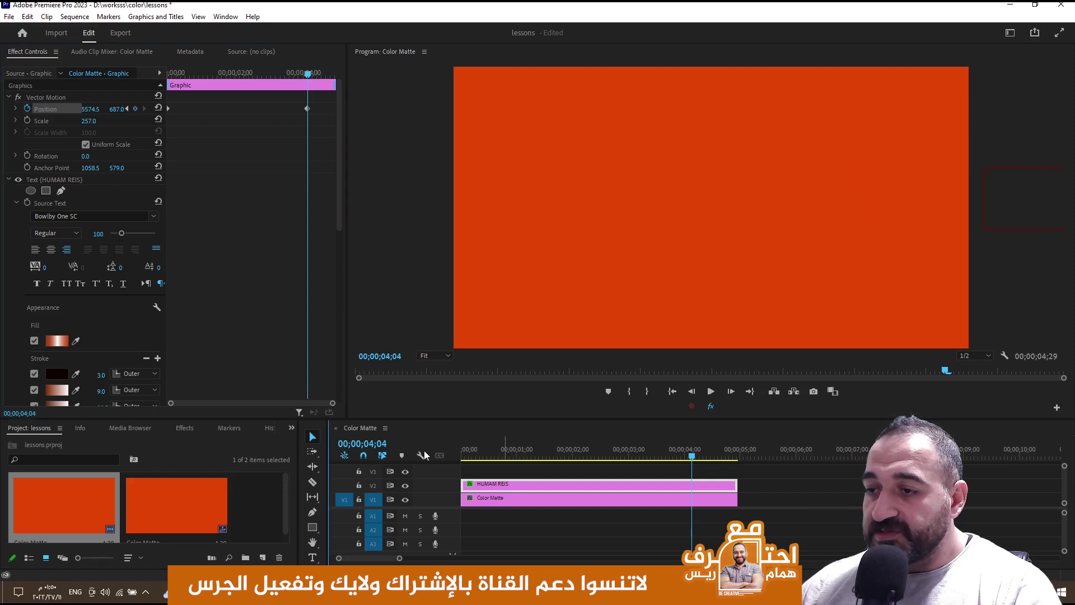
pyautogui.press('Home')
pyautogui.press('space')
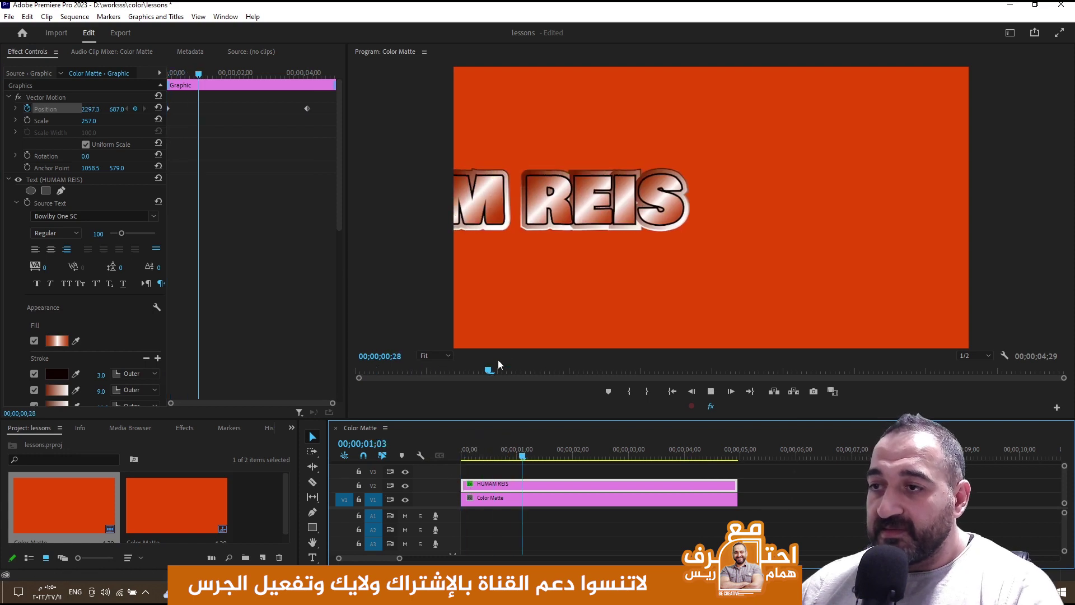
pyautogui.press('space')
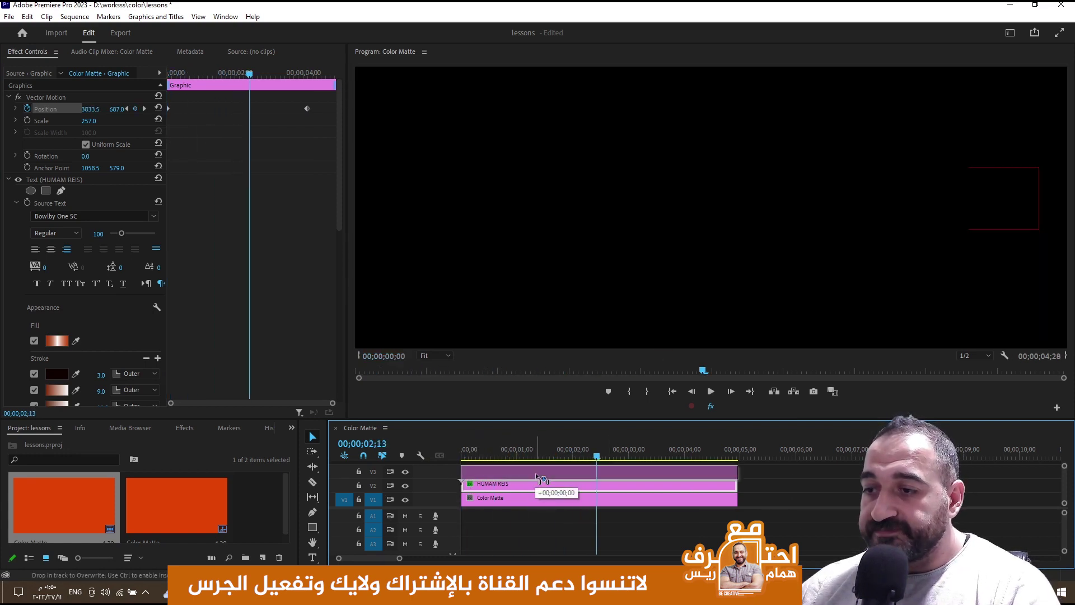
# - Duplicate the title clip onto the track above and select the lower copy
pyautogui.moveTo(537, 477); pyautogui.dragTo(528, 485)
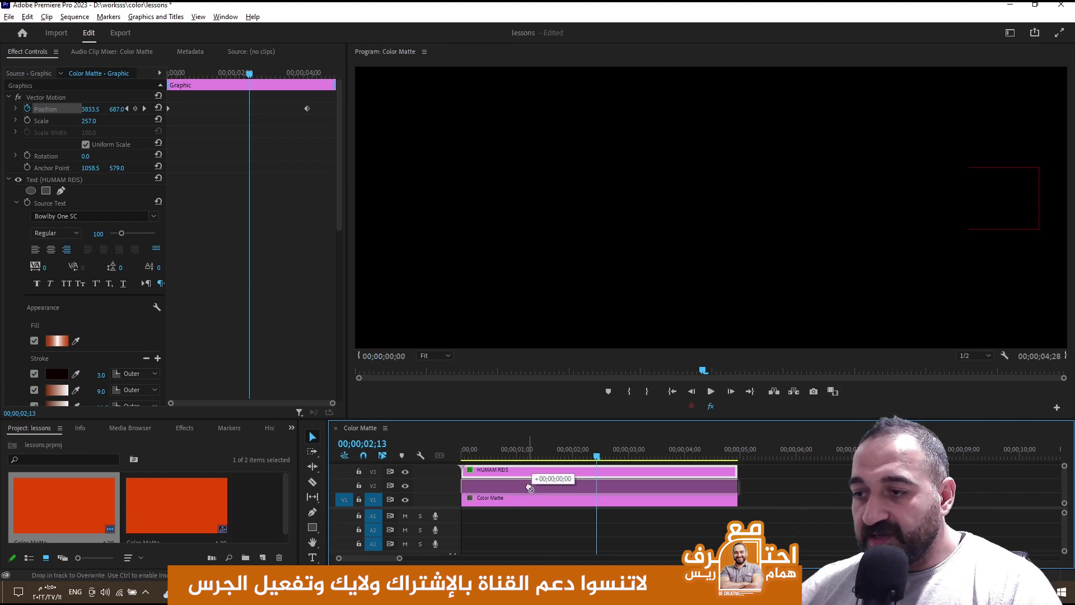
pyautogui.click(477, 451)
pyautogui.press('Left')
pyautogui.click(495, 478)
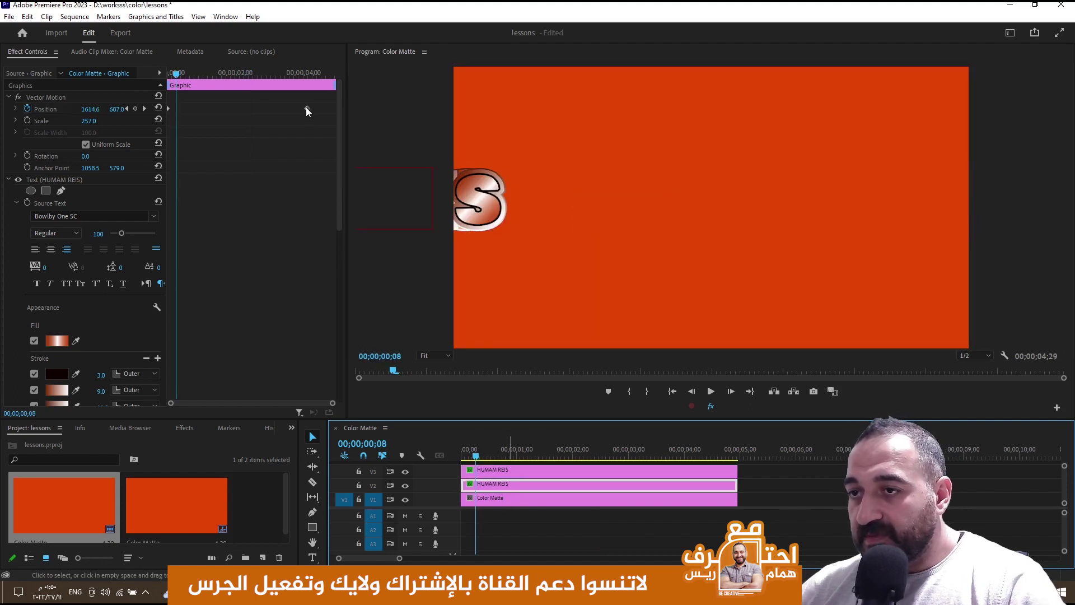
# - Delete all Position keyframes from the lower copy, leaving it at 1341.5
pyautogui.click(307, 114)
pyautogui.click(334, 109)
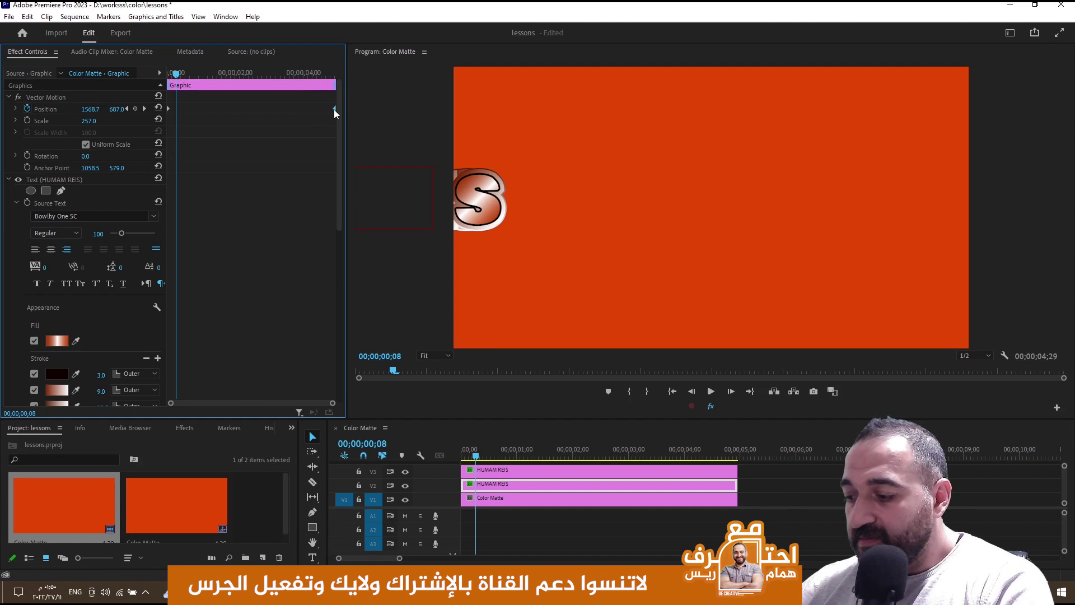
pyautogui.press('Delete')
pyautogui.click(29, 107)
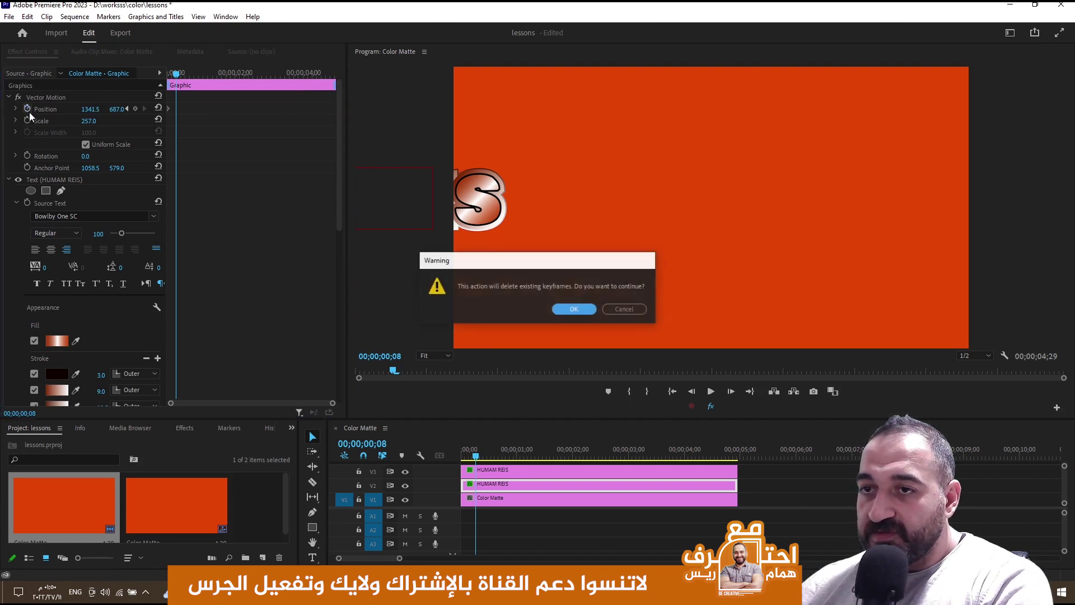
pyautogui.click(568, 307)
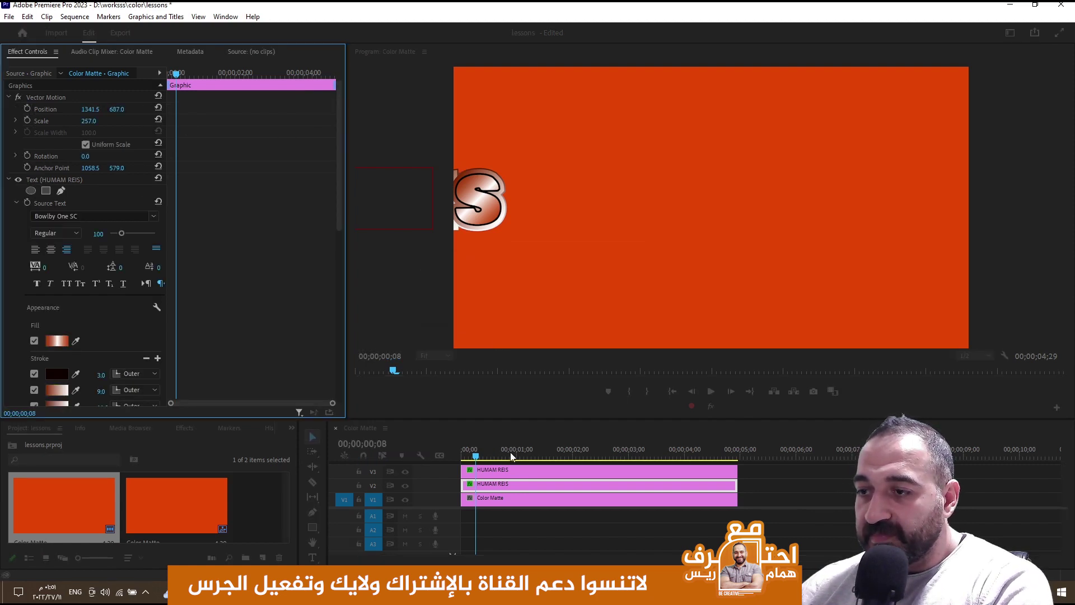
pyautogui.click(548, 457)
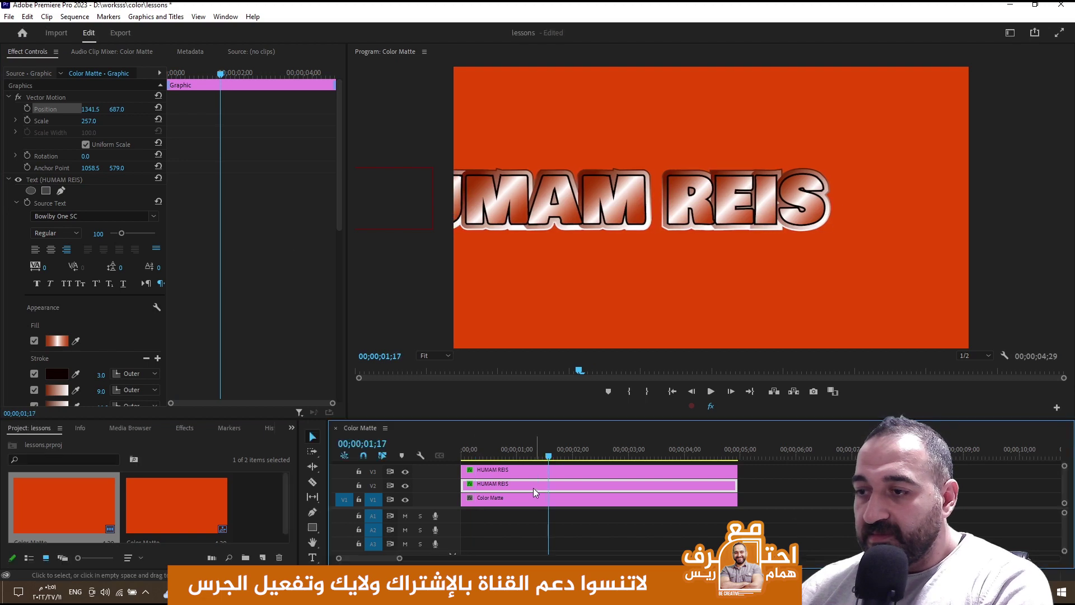
# - Move the duplicate copy into frame at Position 2478.5, 938.0 and scale it to 355
pyautogui.moveTo(114, 109); pyautogui.dragTo(120, 109)
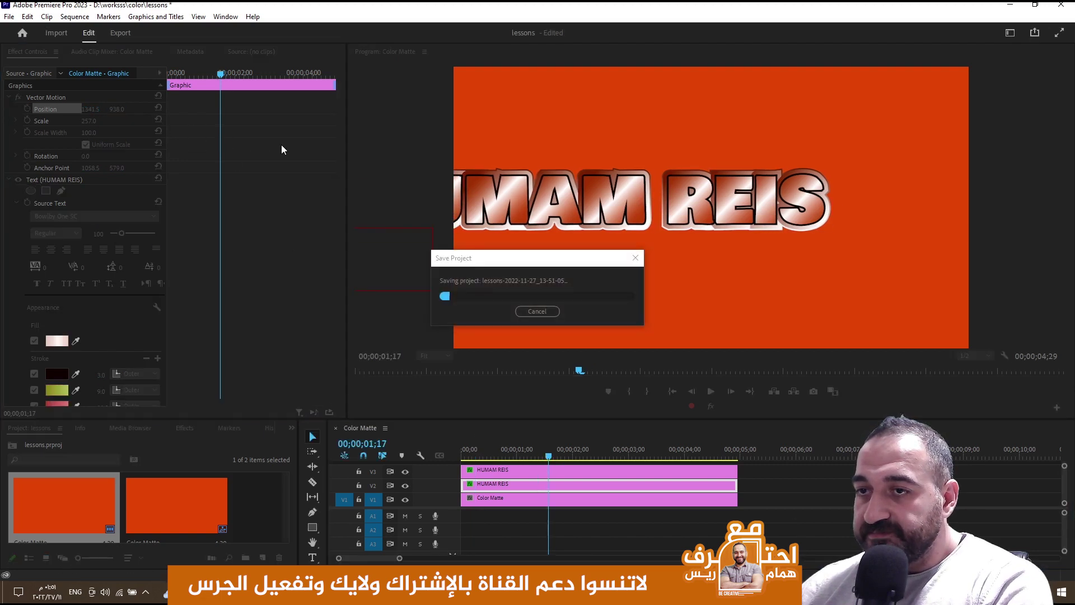
pyautogui.moveTo(90, 109); pyautogui.dragTo(145, 109)
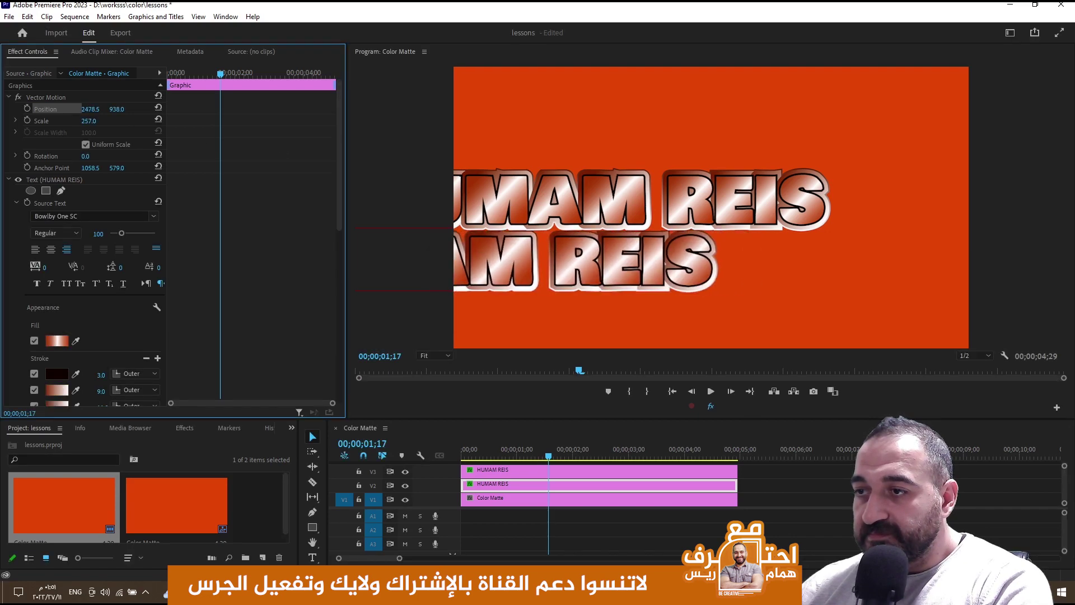
pyautogui.moveTo(88, 121); pyautogui.dragTo(97, 199)
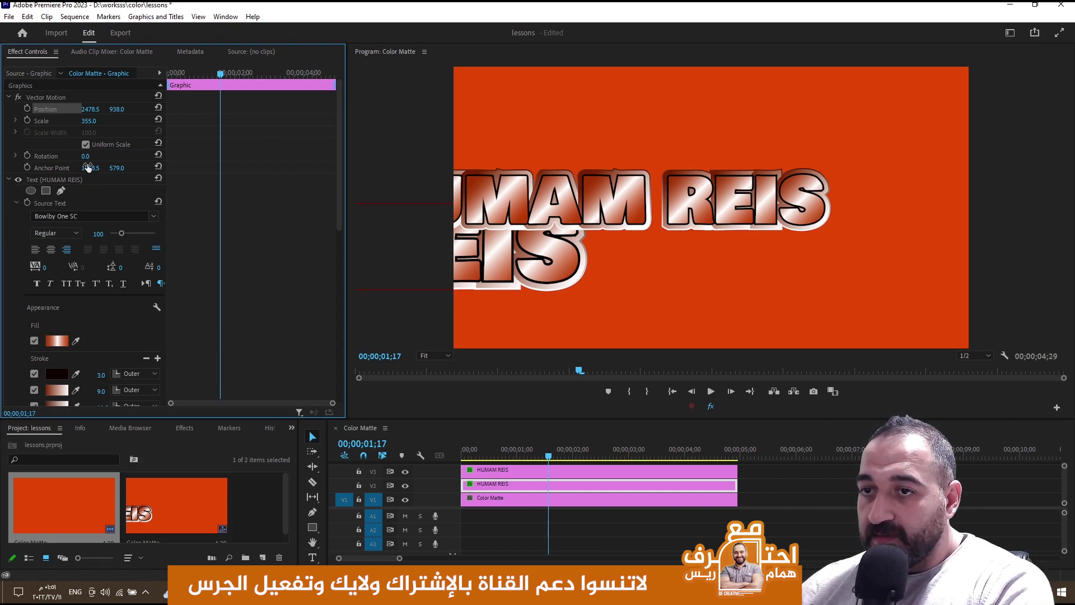
# - Lower the large copy's Transform Opacity to make it semi-transparent
pyautogui.scroll(-2, 153, 198)
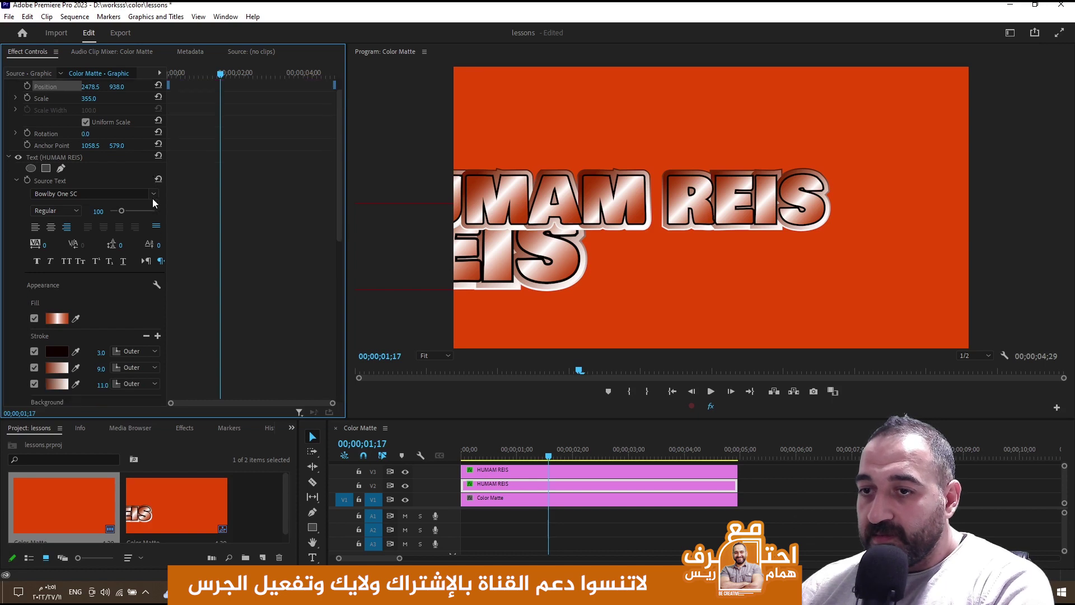
pyautogui.scroll(-2, 152, 199)
pyautogui.scroll(-2, 152, 199)
pyautogui.scroll(-2, 152, 199)
pyautogui.scroll(-2, 151, 202)
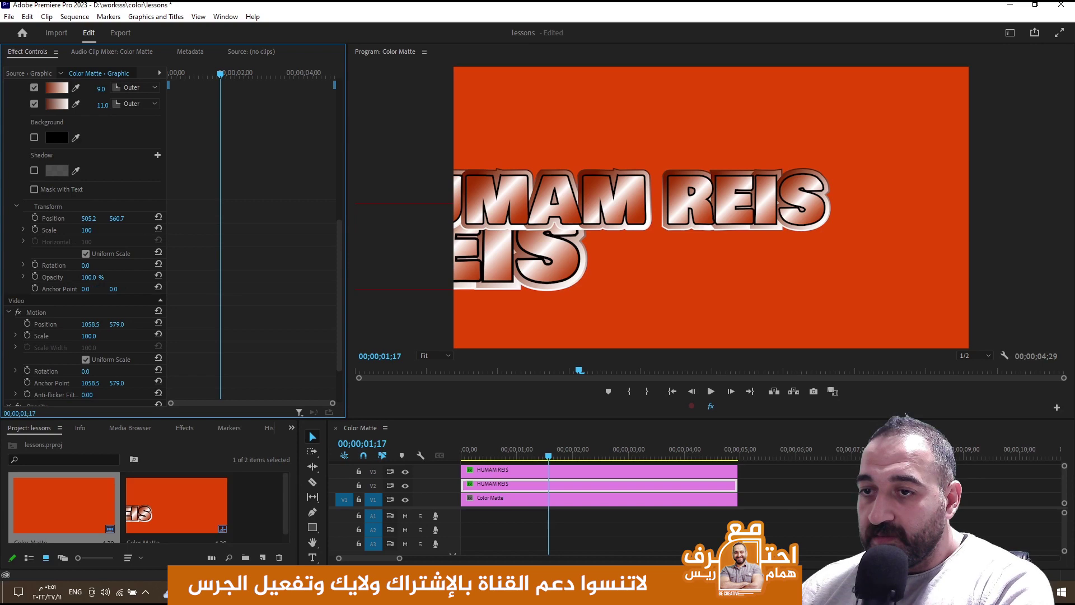
pyautogui.moveTo(89, 277)
pyautogui.mouseDown()
pyautogui.moveTo(45, 277)
pyautogui.moveTo(408, 317)
pyautogui.mouseUp()
# - Place the faded copy low and wide at Position 4218.5, 1098.0
pyautogui.moveTo(337, 277); pyautogui.dragTo(339, 101)
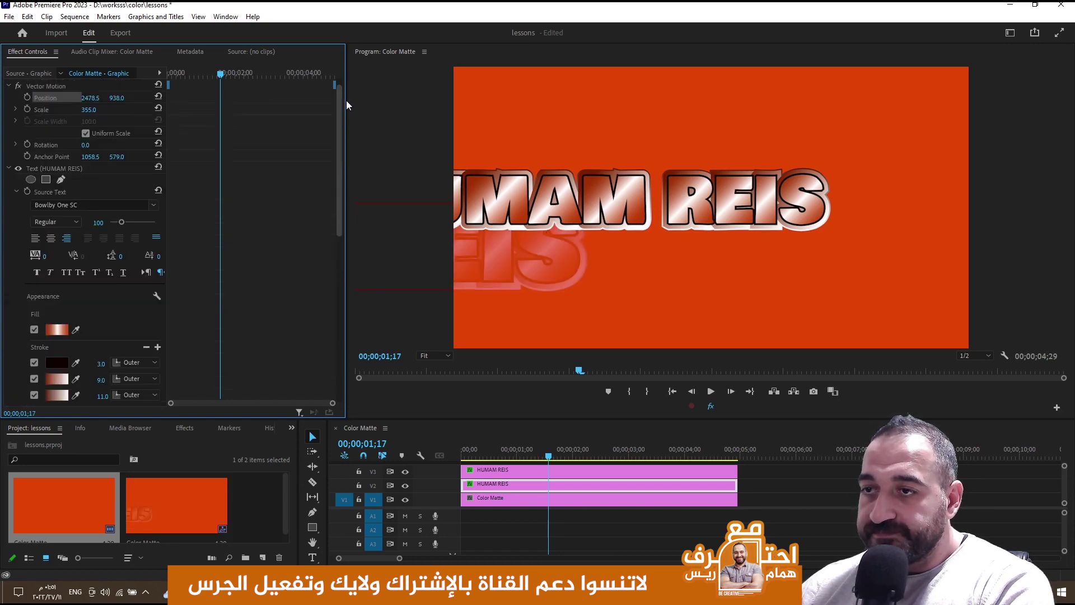
pyautogui.moveTo(91, 109)
pyautogui.mouseDown()
pyautogui.moveTo(168, 109)
pyautogui.moveTo(139, 109)
pyautogui.mouseUp()
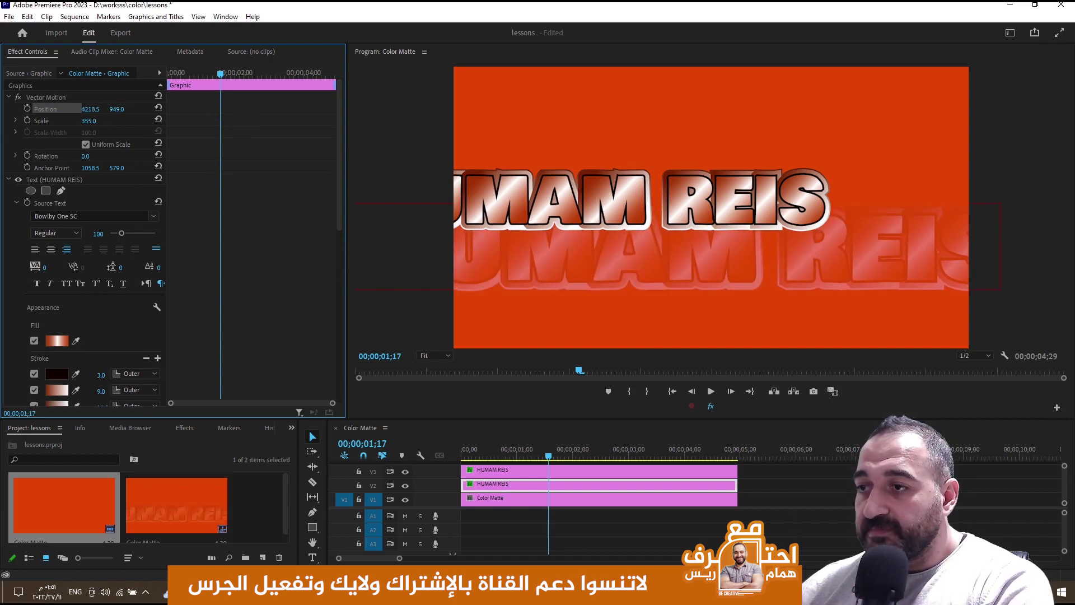
pyautogui.moveTo(117, 109); pyautogui.dragTo(102, 328)
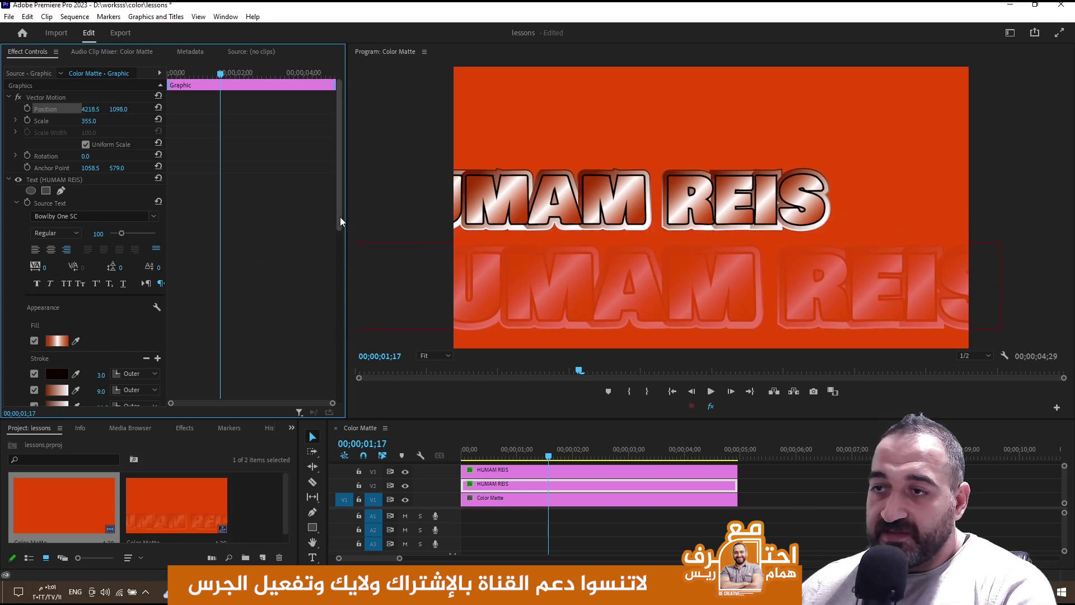
# - Raise the copy's opacity slightly and return the playhead to the sequence start
pyautogui.scroll(-5, 334, 301)
pyautogui.scroll(-4, 332, 300)
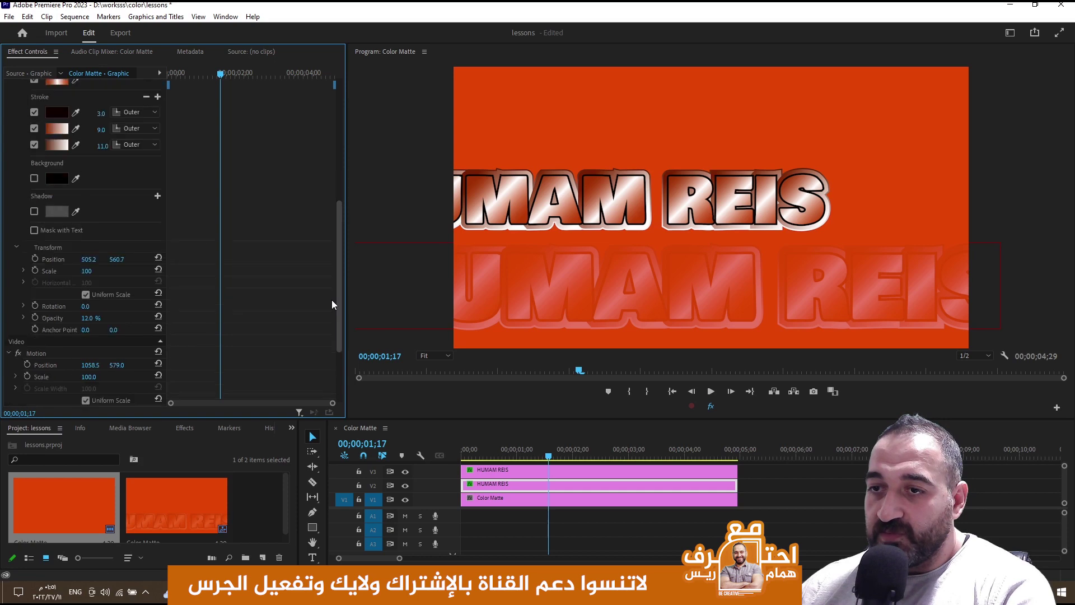
pyautogui.scroll(1, 331, 298)
pyautogui.scroll(1, 331, 296)
pyautogui.scroll(1, 331, 296)
pyautogui.scroll(1, 329, 260)
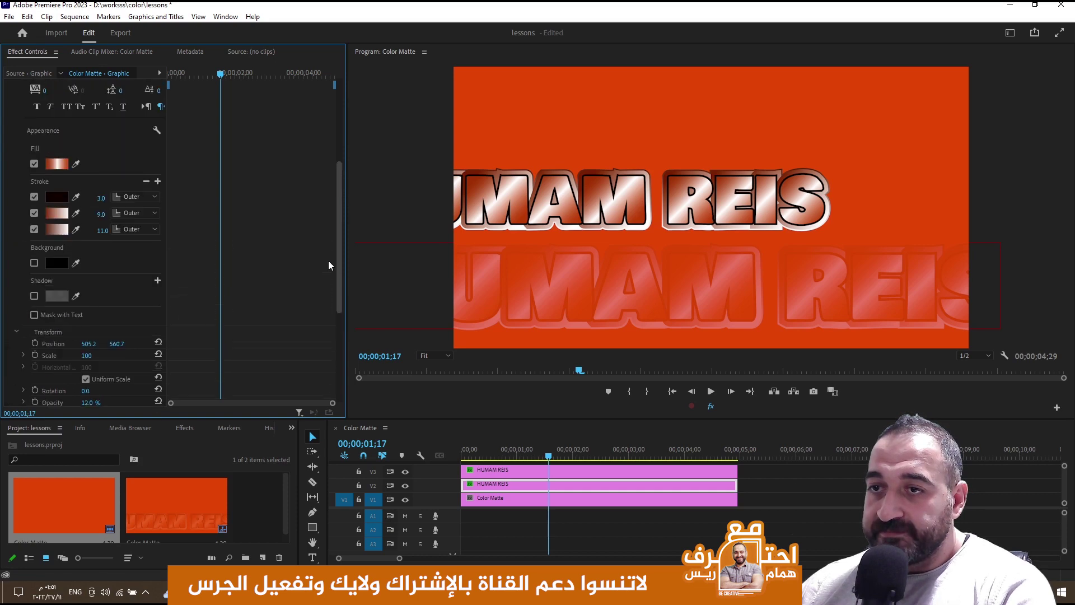
pyautogui.scroll(-1, 327, 305)
pyautogui.scroll(-3, 327, 304)
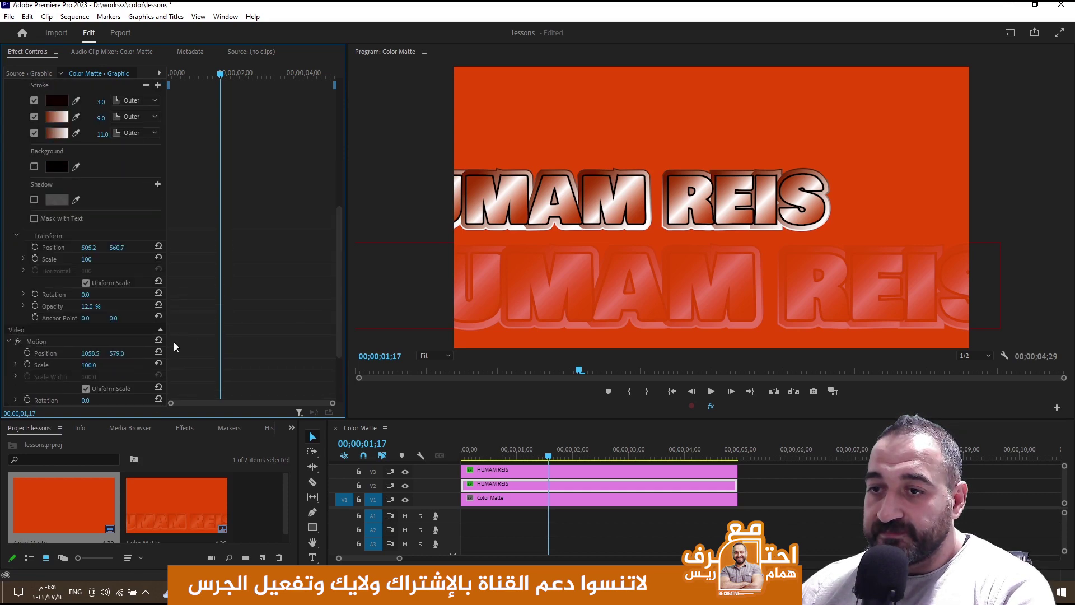
pyautogui.moveTo(88, 309); pyautogui.dragTo(99, 309)
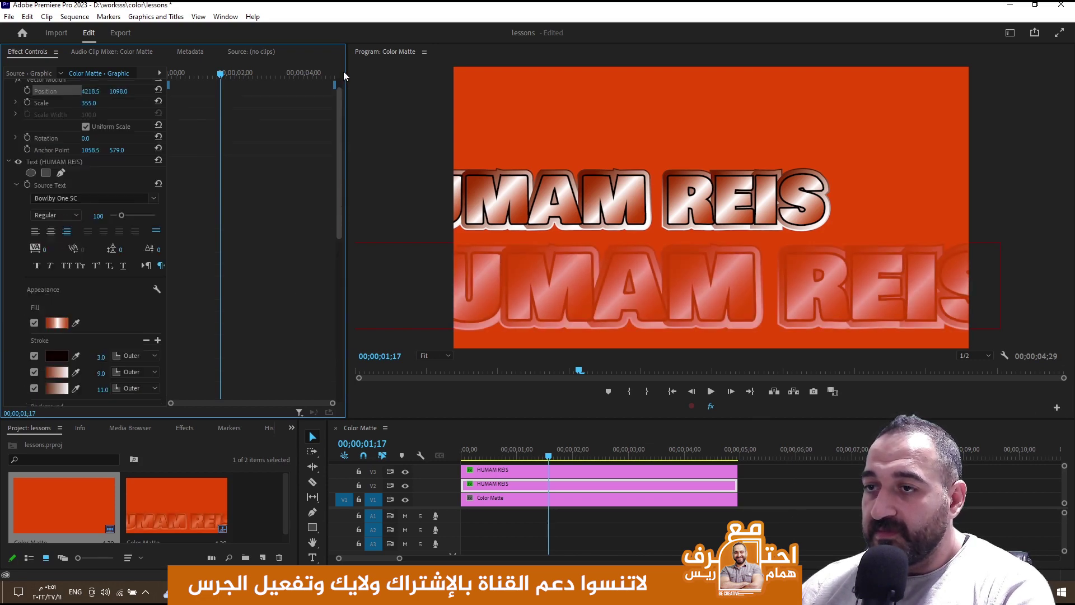
pyautogui.moveTo(338, 278); pyautogui.dragTo(342, 73)
pyautogui.moveTo(505, 453); pyautogui.dragTo(433, 445)
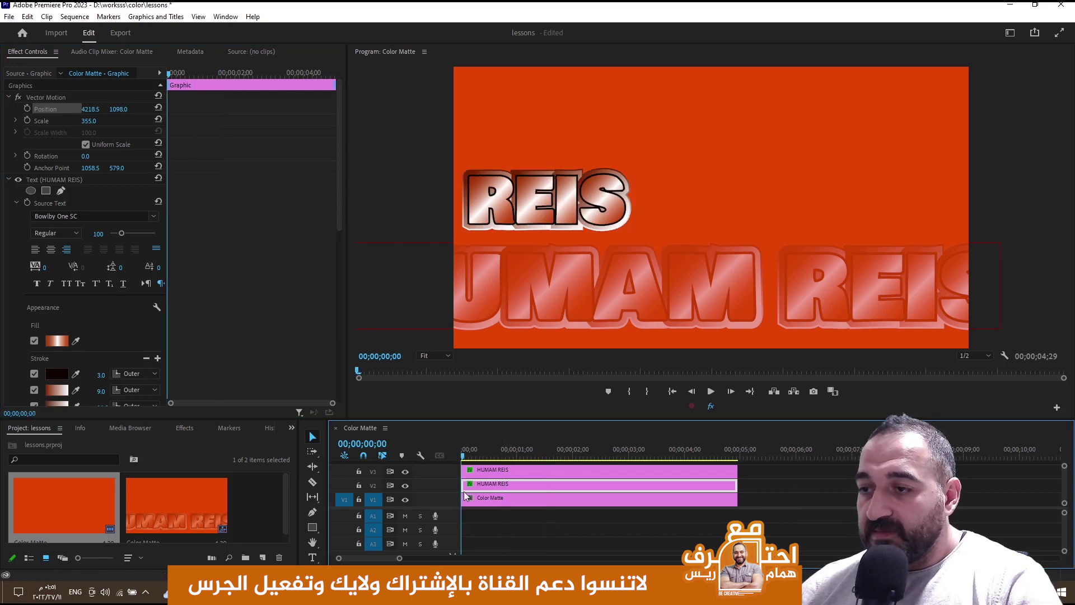
# - Play the opening, then settle the faded copy at Position Y 1083.0 (X 6751.5)
pyautogui.press('space')
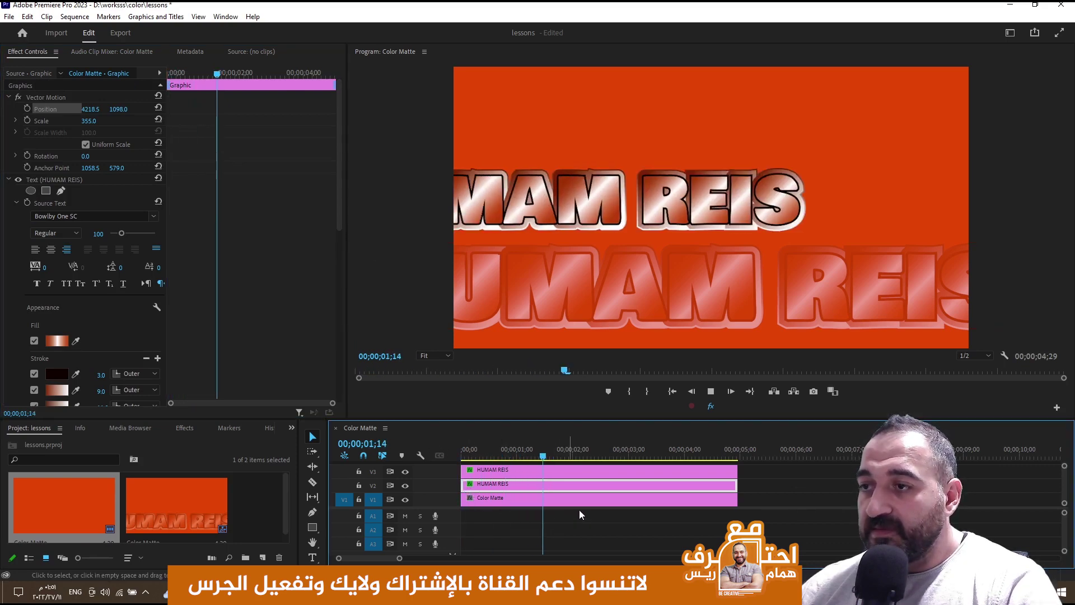
pyautogui.press('space')
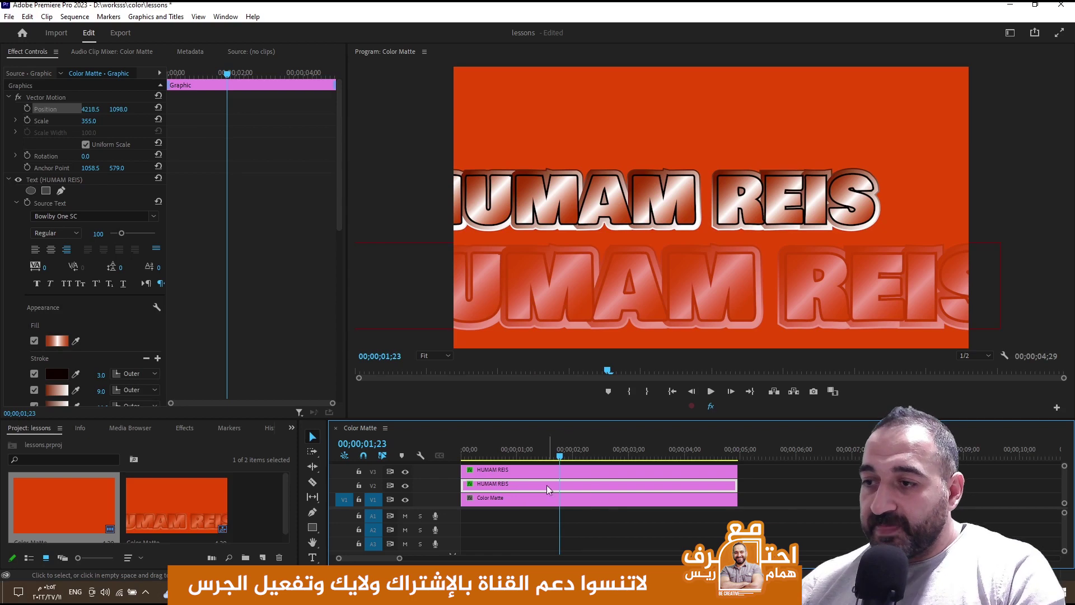
pyautogui.moveTo(118, 108)
pyautogui.mouseDown()
pyautogui.moveTo(56, 108)
pyautogui.moveTo(185, 109)
pyautogui.mouseUp()
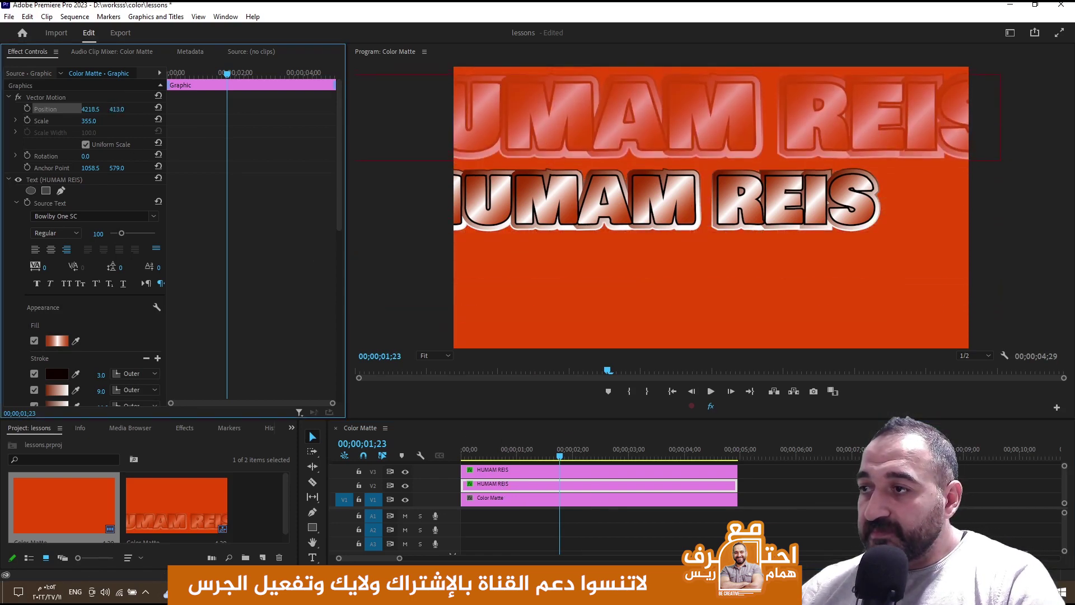
pyautogui.moveTo(118, 108)
pyautogui.mouseDown()
pyautogui.moveTo(103, 117)
pyautogui.moveTo(213, 109)
pyautogui.mouseUp()
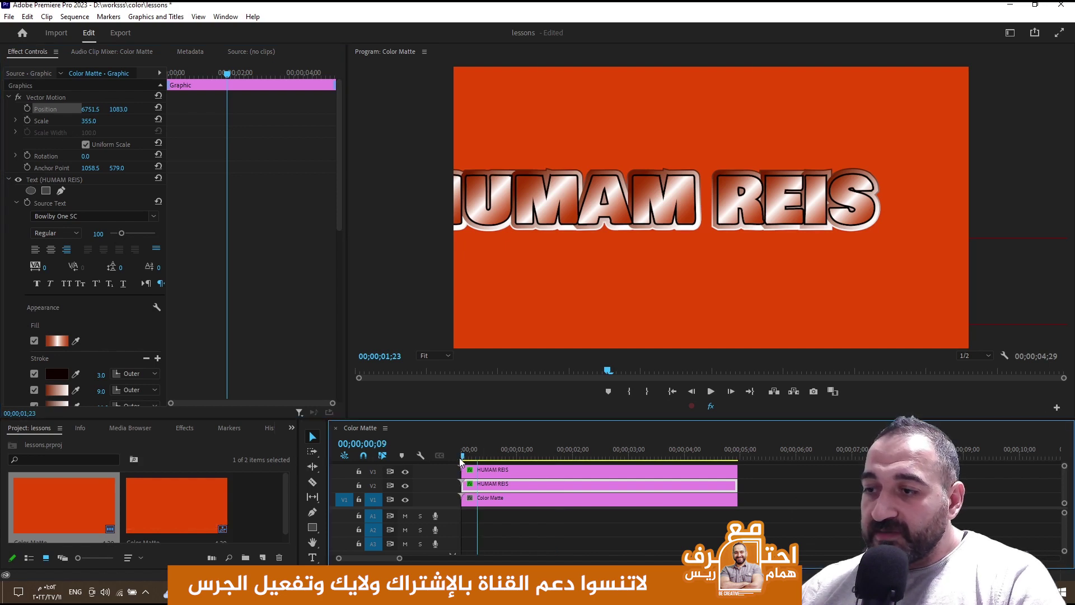
# - Add a Position keyframe at 4;05 moving the faded copy to X 1859.5, then rewind to the start
pyautogui.press('Home')
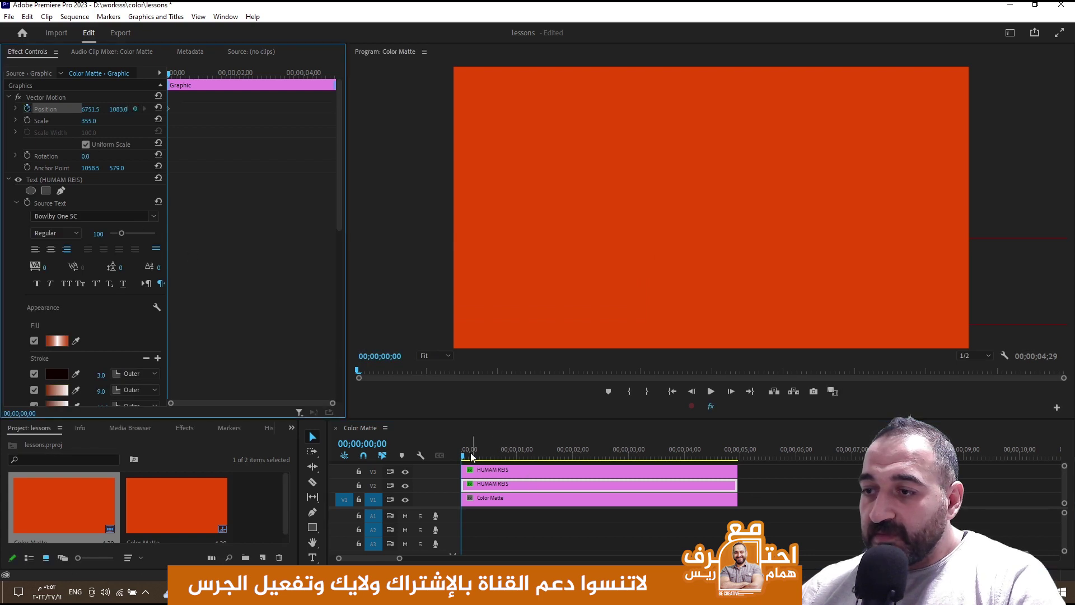
pyautogui.press('space')
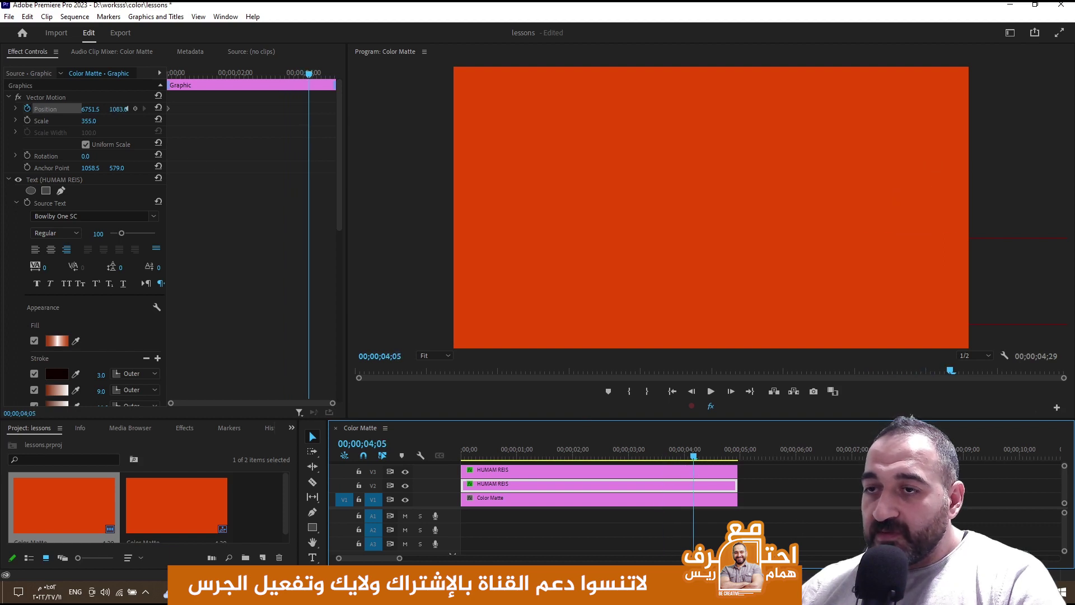
pyautogui.click(126, 108)
pyautogui.write('53')
pyautogui.press('Return')
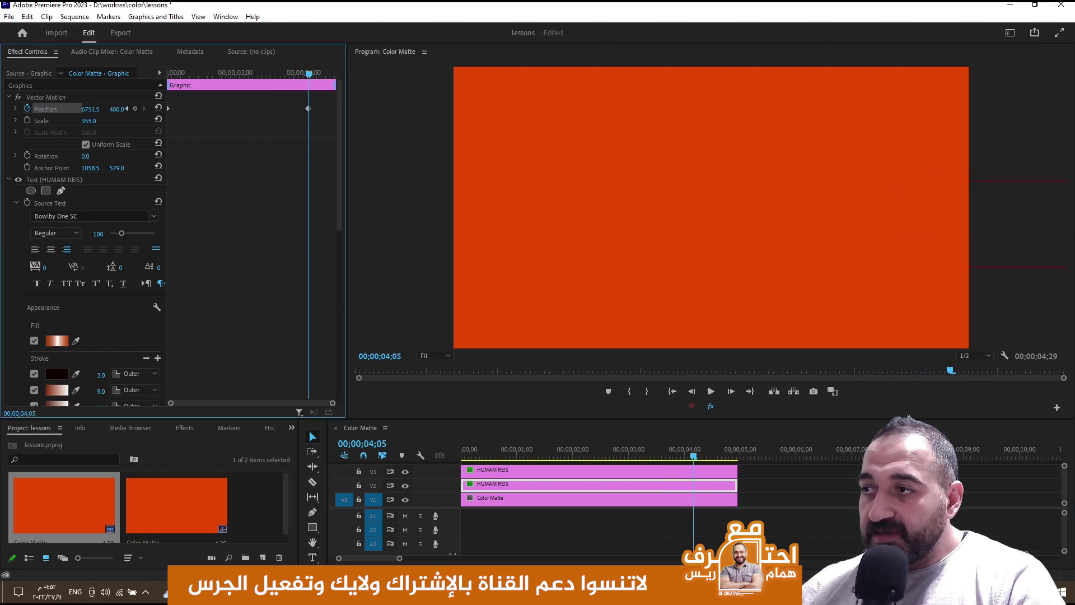
pyautogui.moveTo(117, 108)
pyautogui.mouseDown()
pyautogui.moveTo(97, 98)
pyautogui.moveTo(118, 129)
pyautogui.moveTo(97, 111)
pyautogui.moveTo(129, 96)
pyautogui.moveTo(61, 111)
pyautogui.mouseUp()
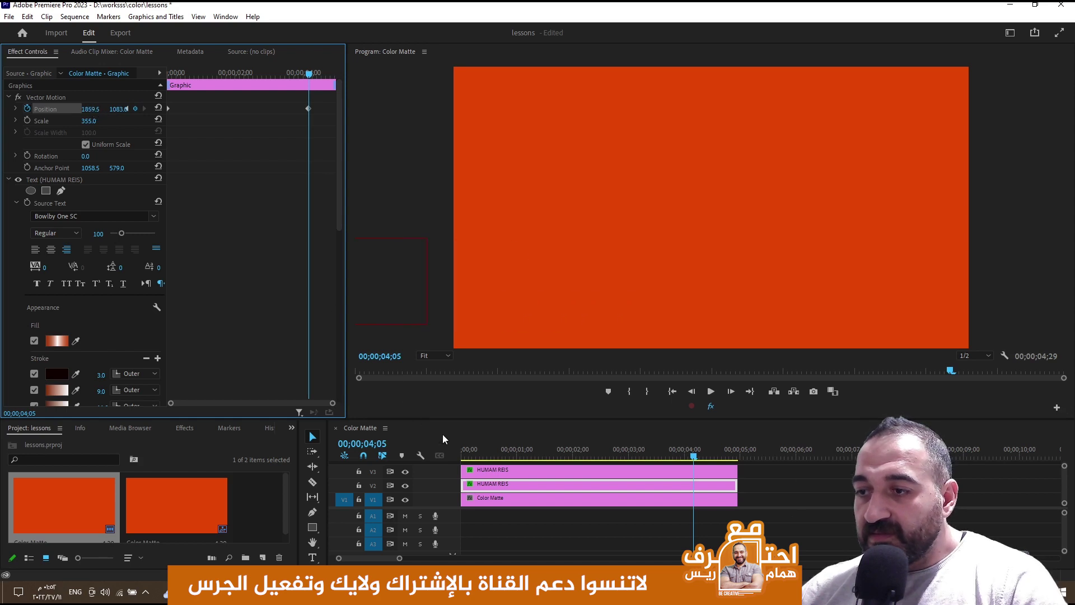
pyautogui.moveTo(473, 452); pyautogui.dragTo(450, 452)
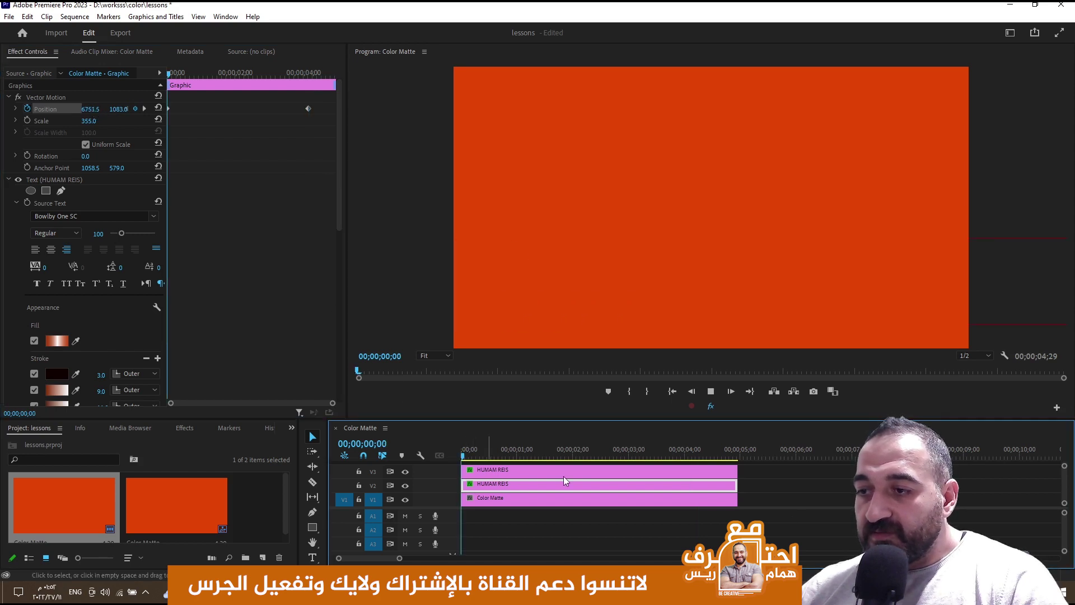
# - Replay the two HUMAM REIS layers sliding past each other, stop at 00;00;02;09, and save
pyautogui.press('space')
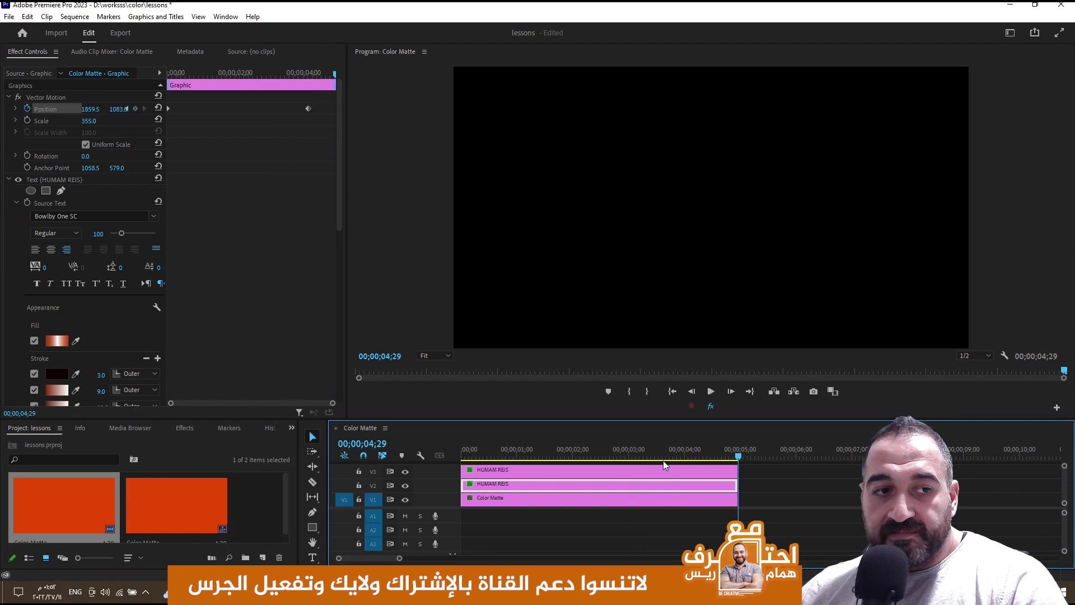
pyautogui.press('space')
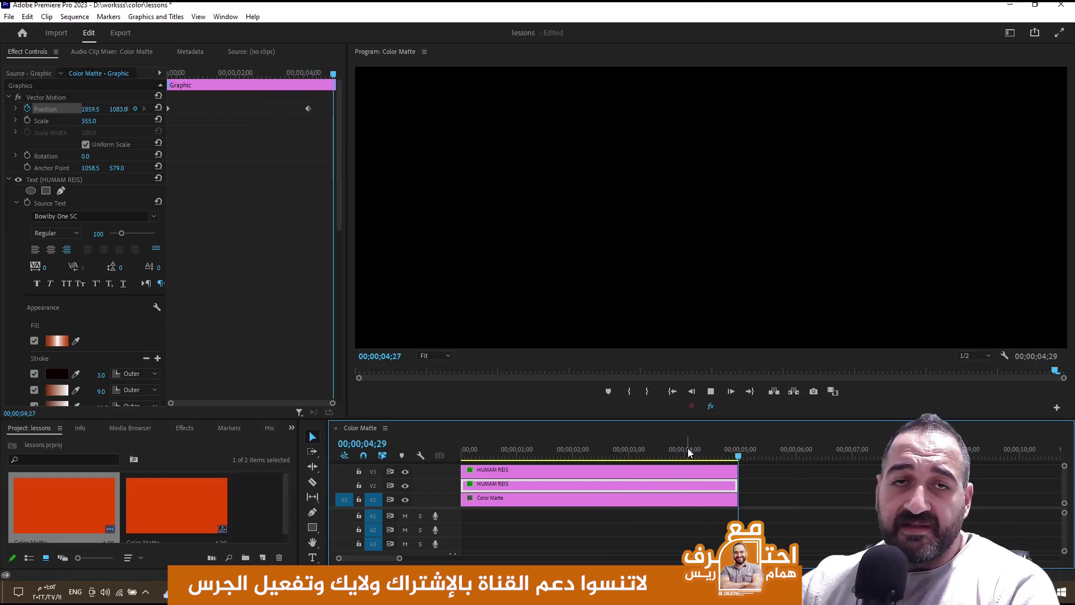
pyautogui.press('space')
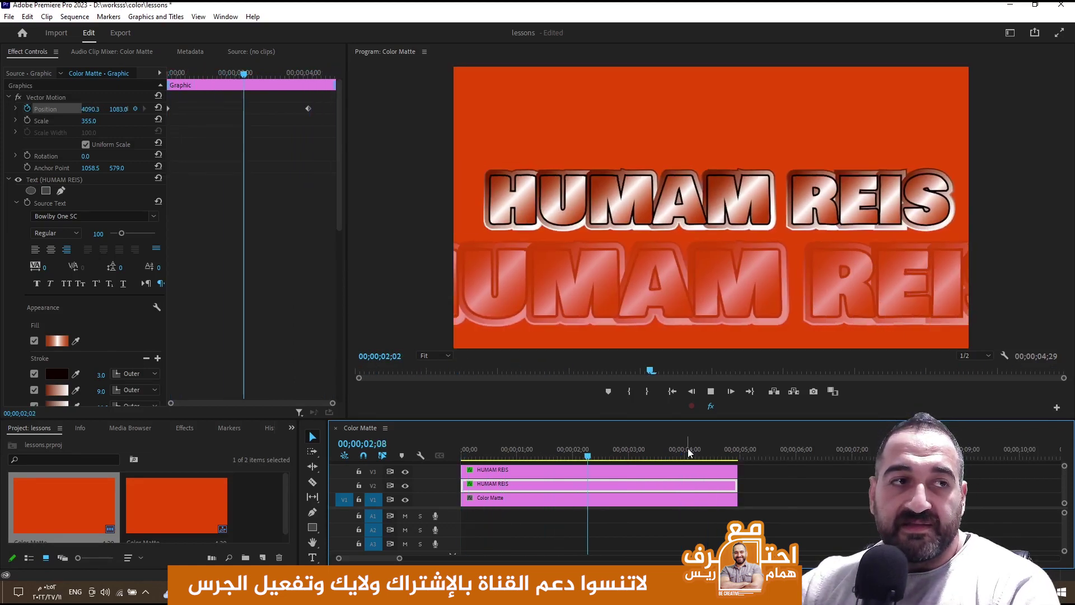
pyautogui.click(591, 463)
pyautogui.hotkey('ctrl', 's')
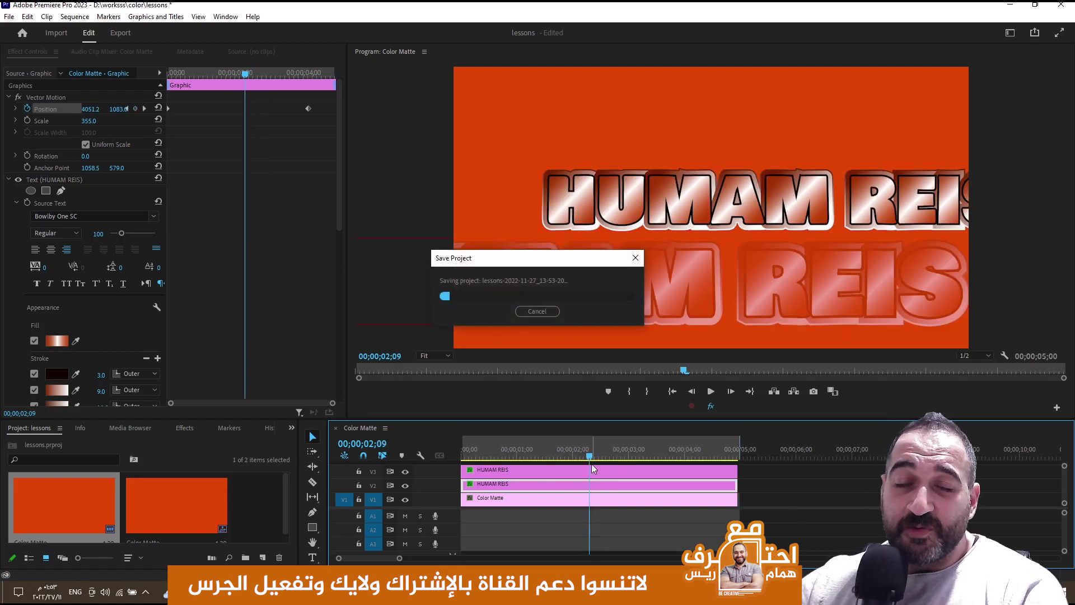